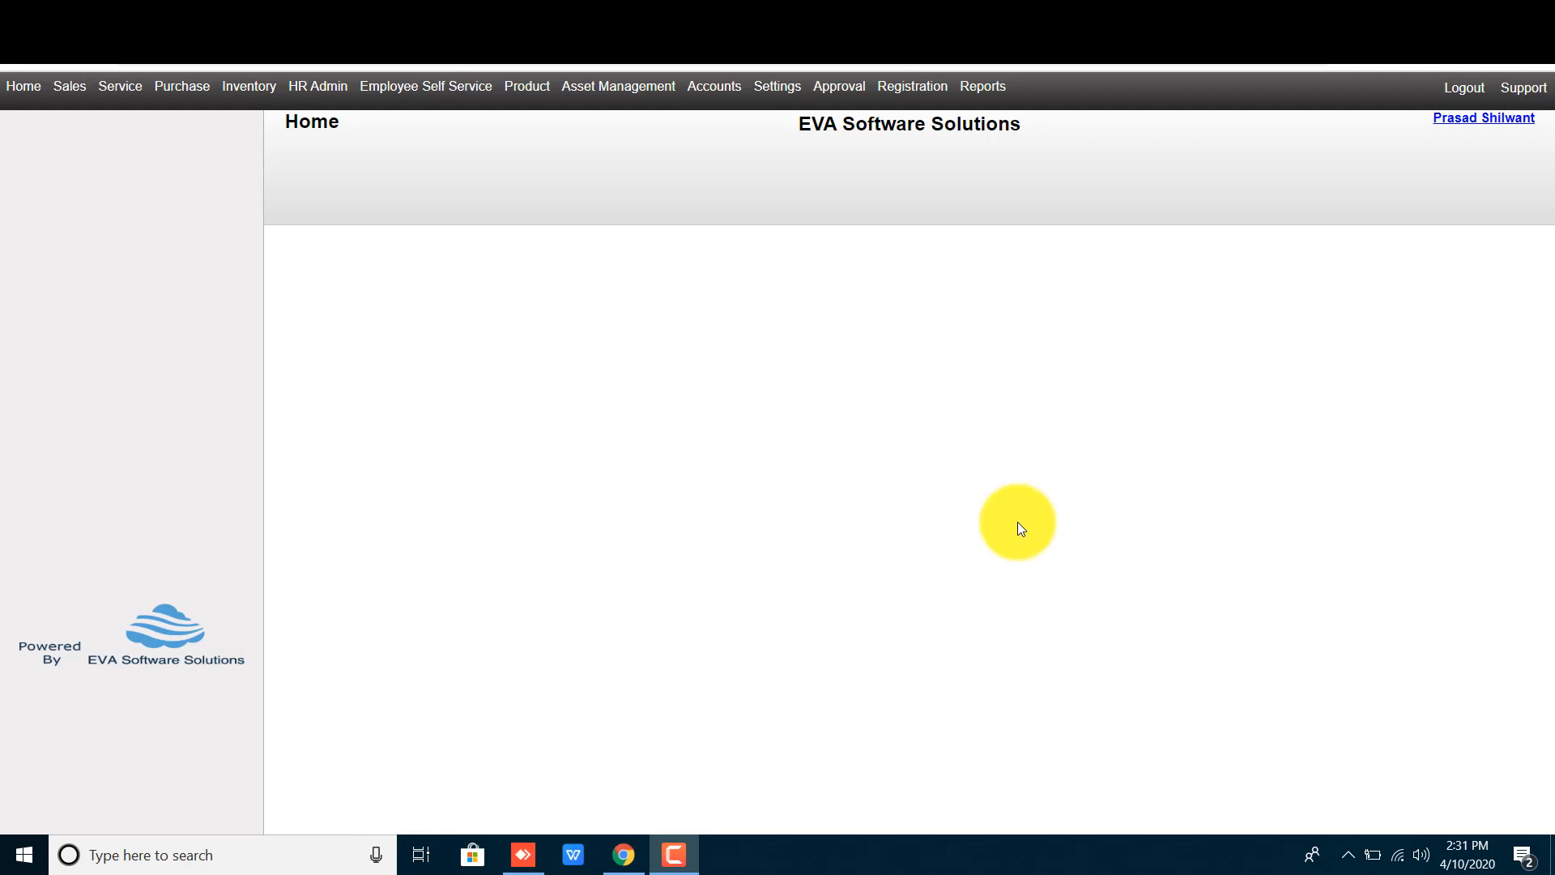
- Open a blank Material Issue Note form from the Inventory module
click(256, 89)
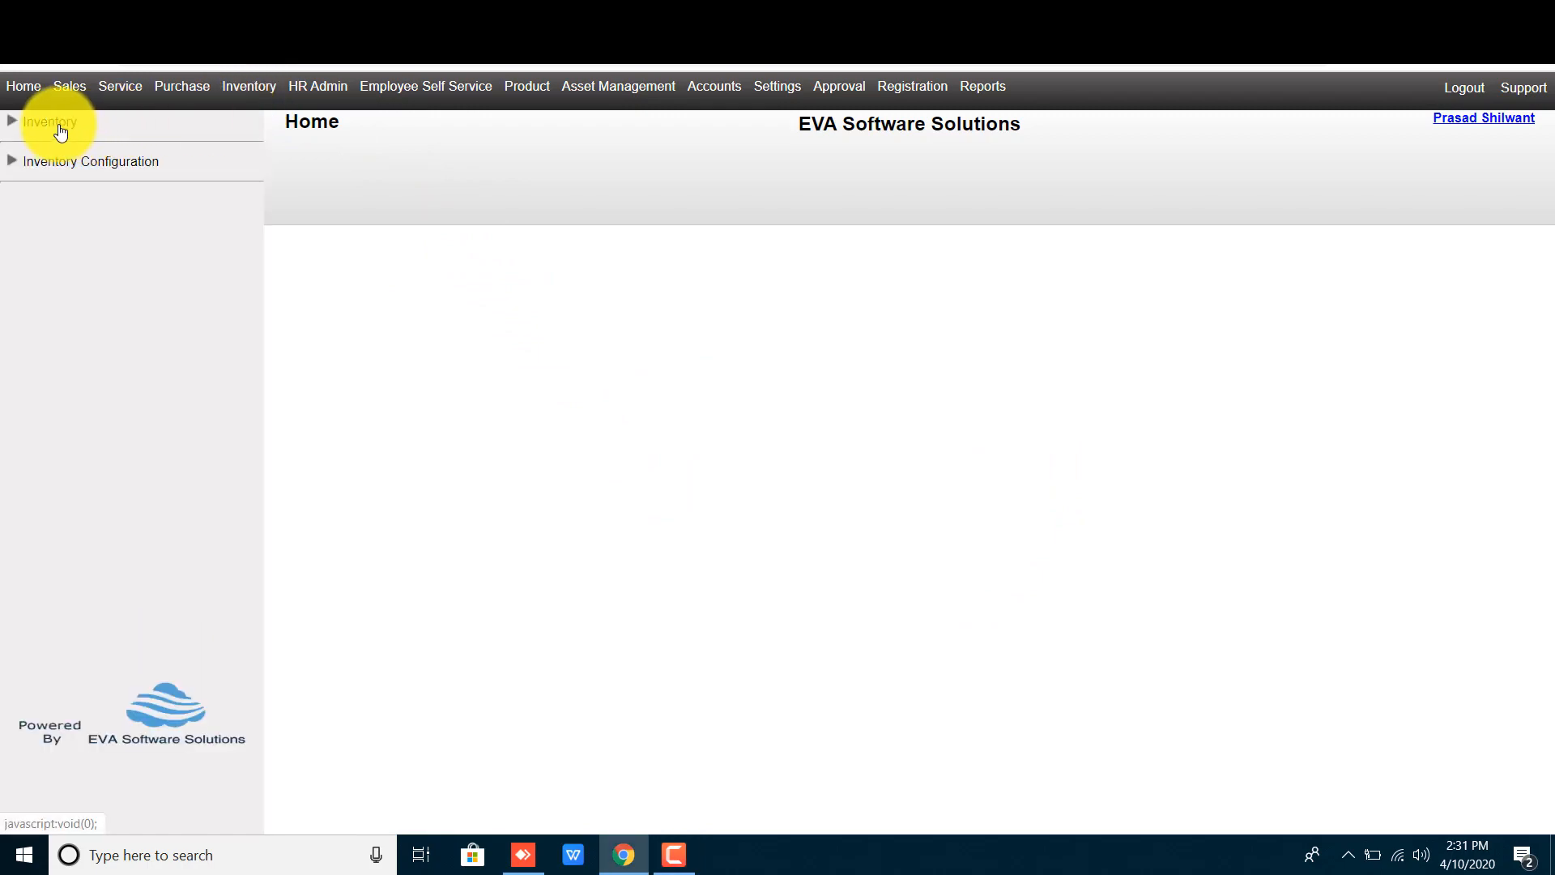
click(58, 129)
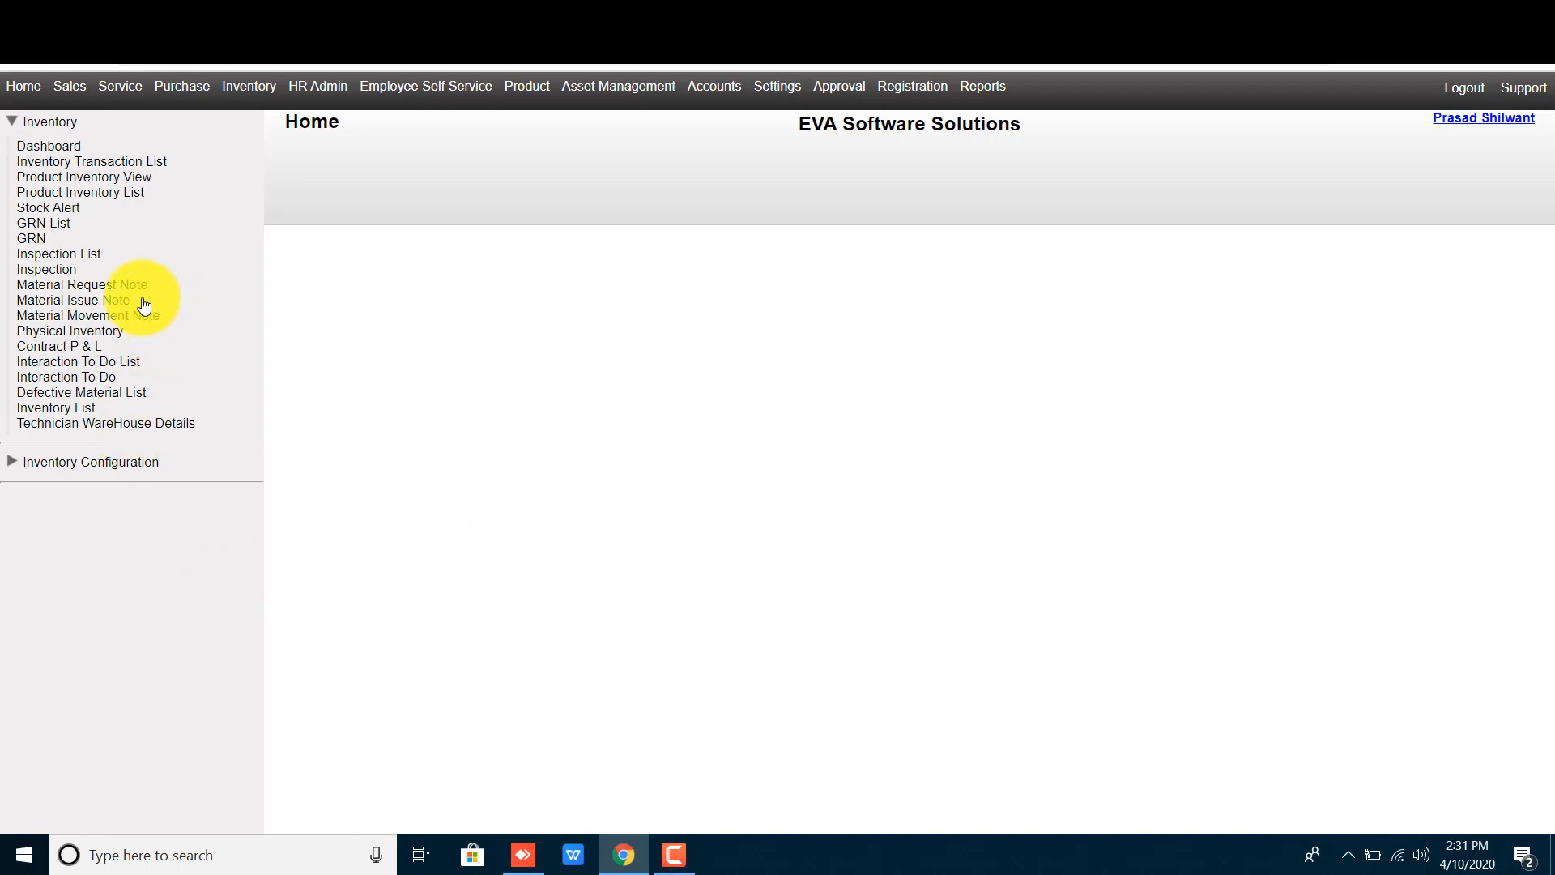
drag(139, 302, 21, 305)
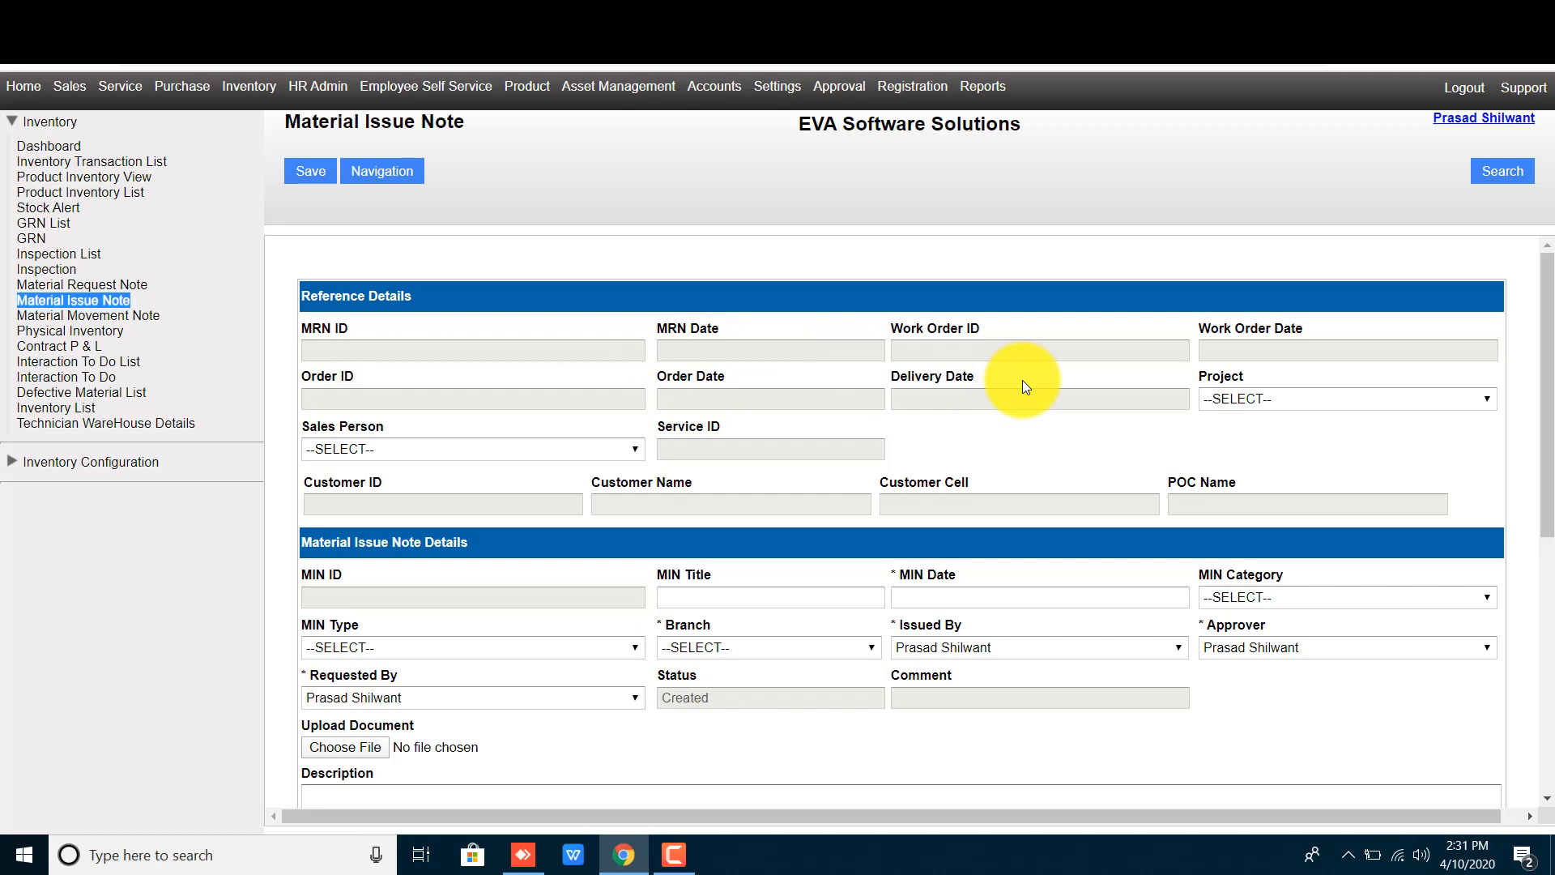
- Review the mandatory MIN Date, Branch and Issued By fields of the material issue note
click(907, 577)
double_click(915, 580)
triple_click(915, 580)
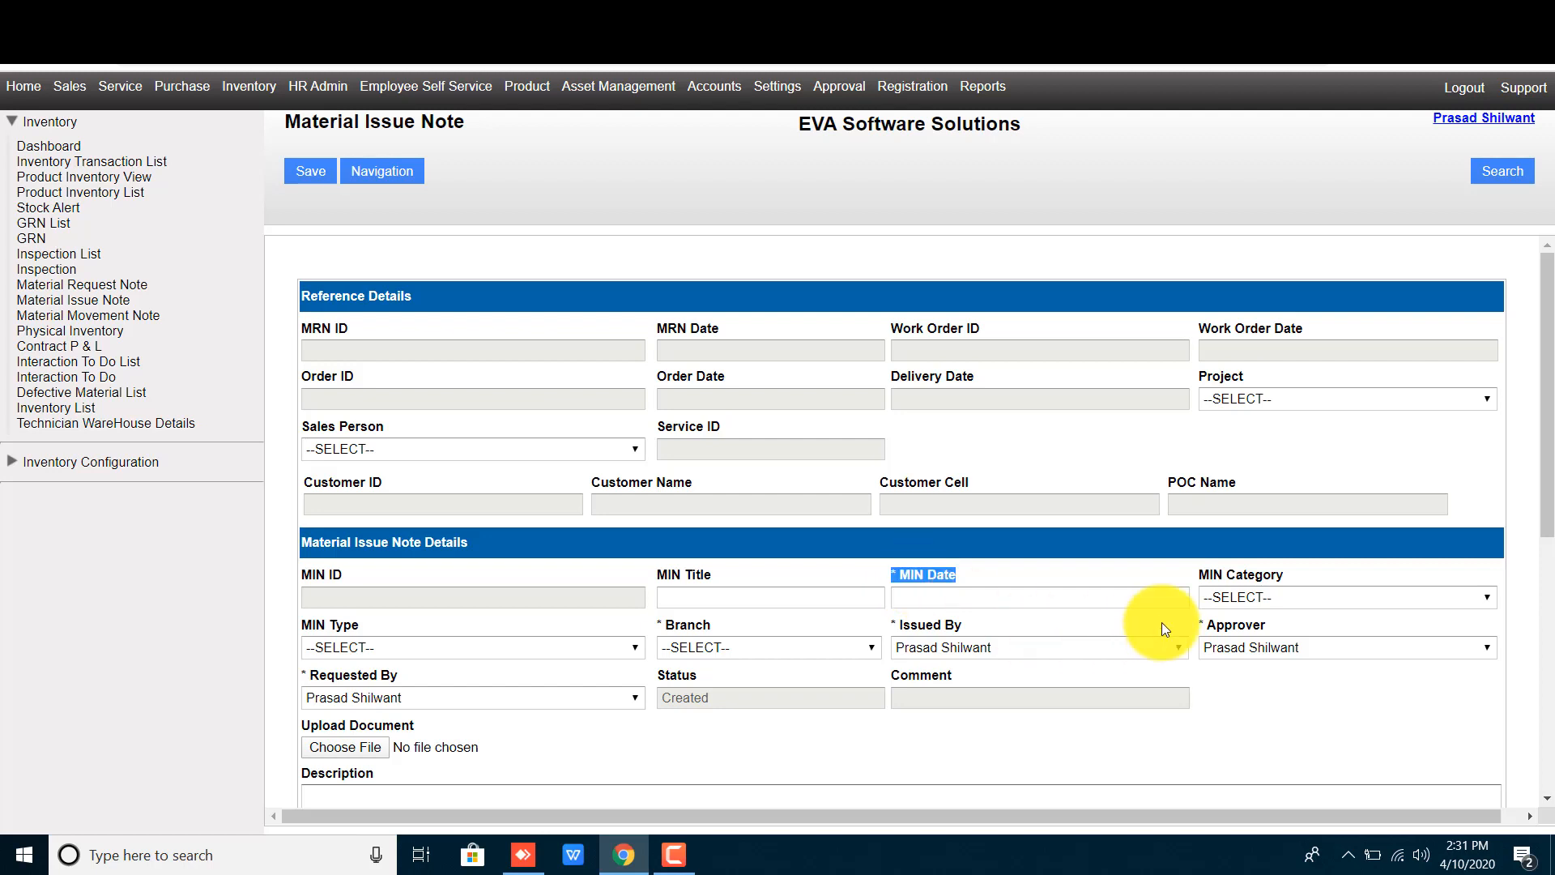
double_click(700, 625)
click(953, 621)
double_click(954, 621)
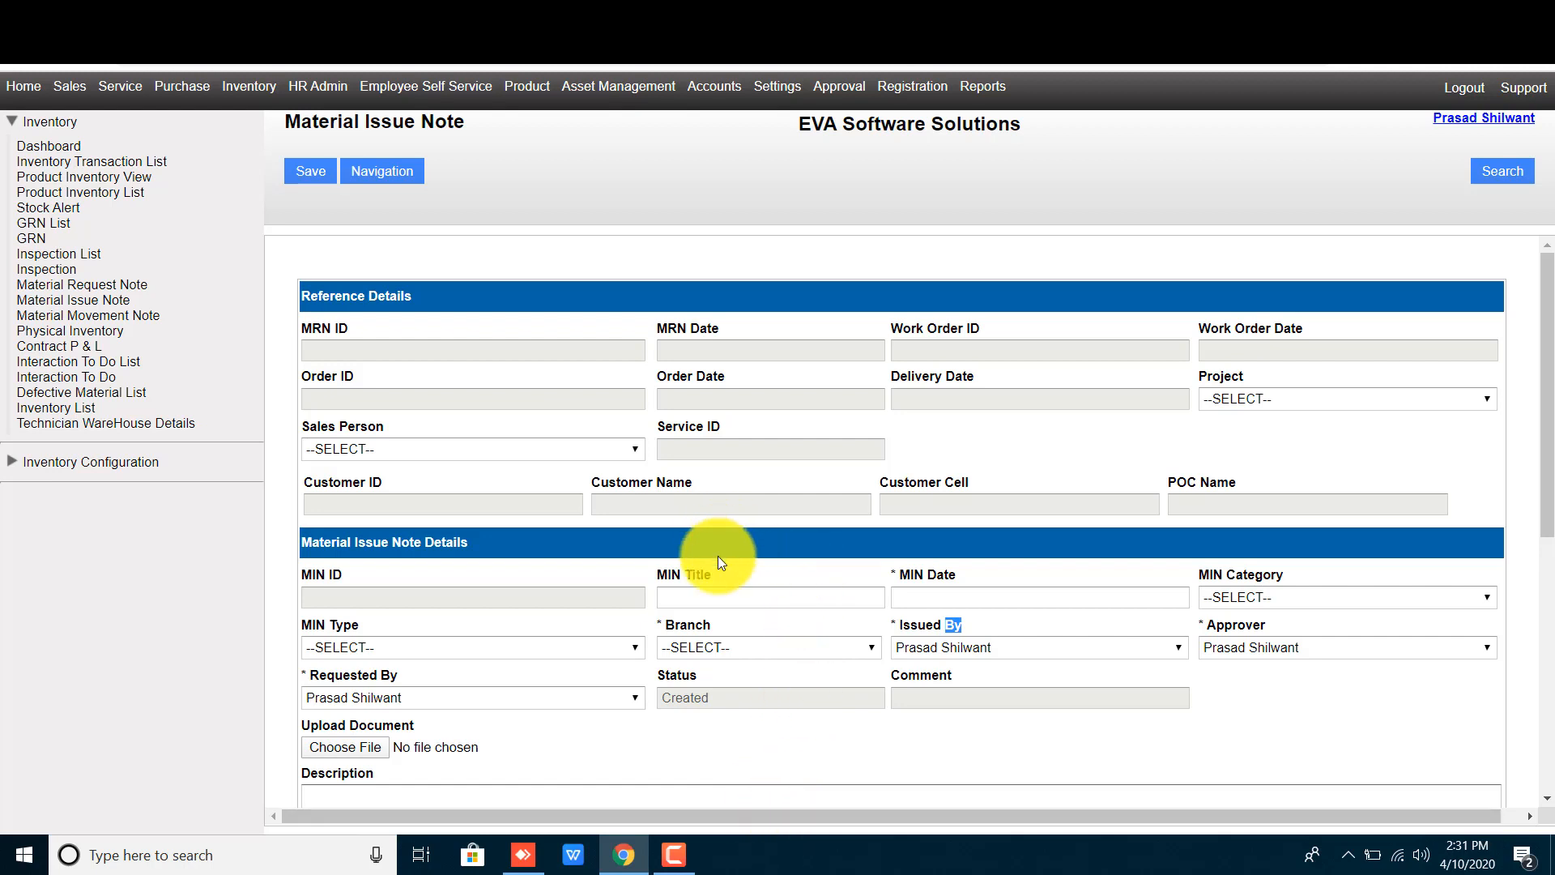
- Examine the Reference Details fields, including MRN ID, Customer Name and the choices offered for Project and Sales Person
click(369, 311)
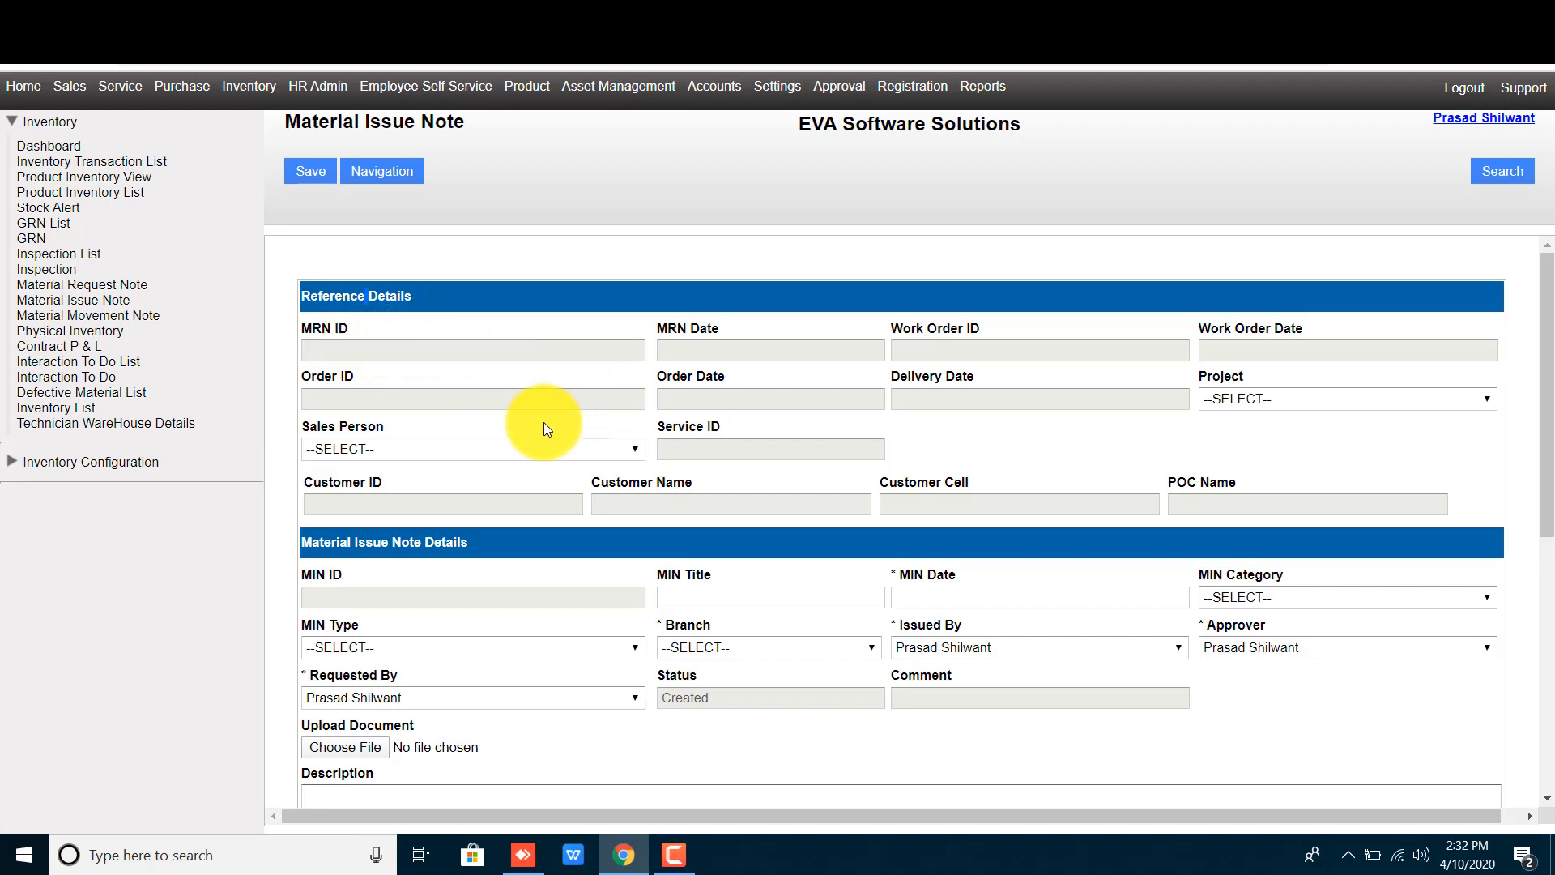
double_click(332, 327)
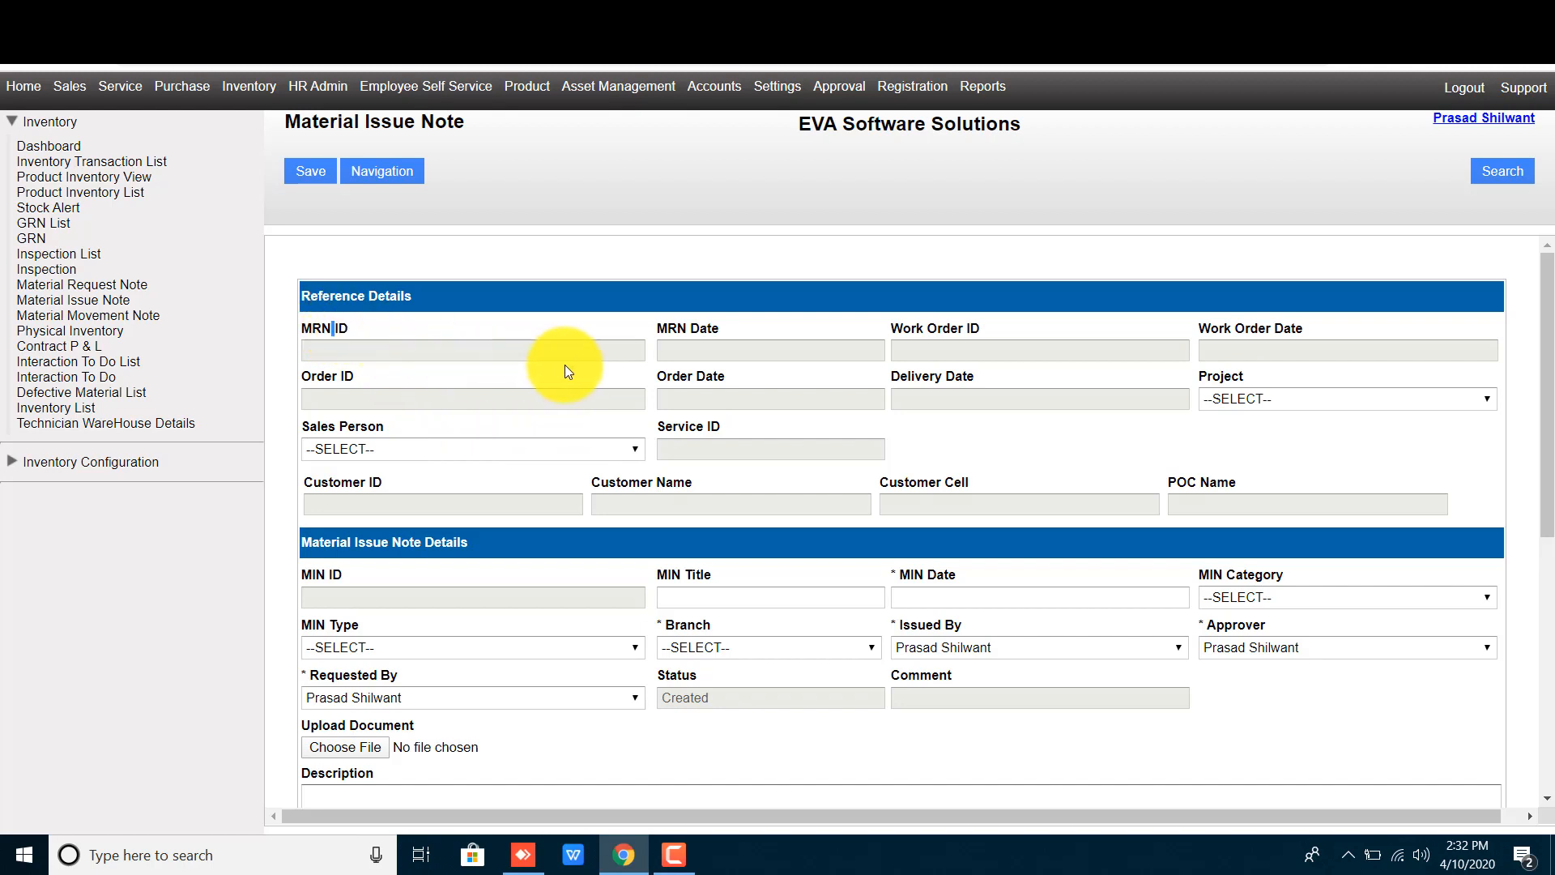
click(466, 338)
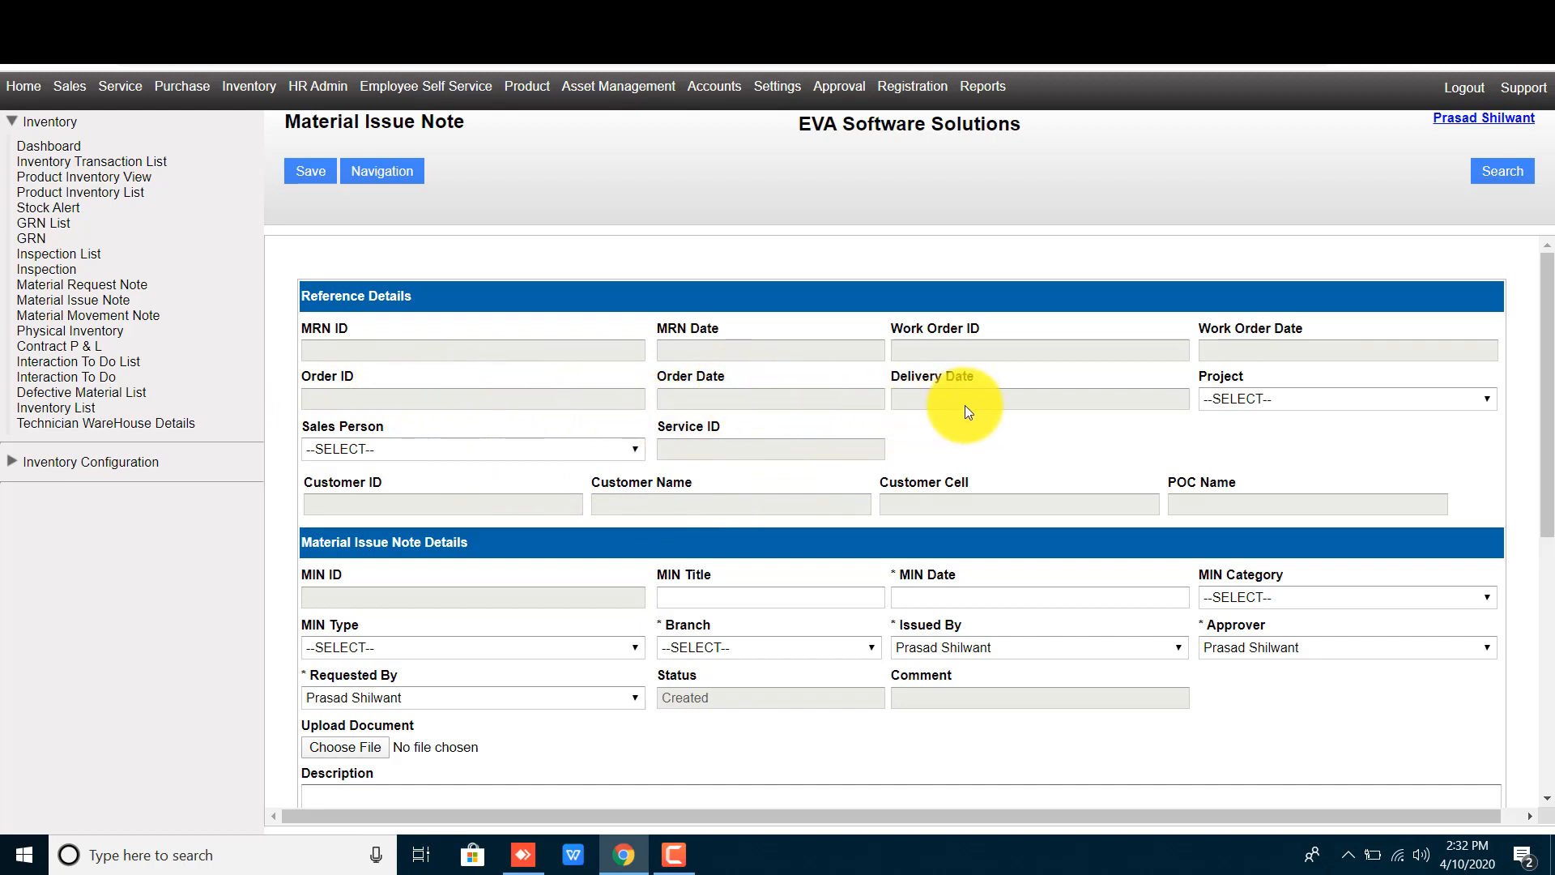
click(1239, 397)
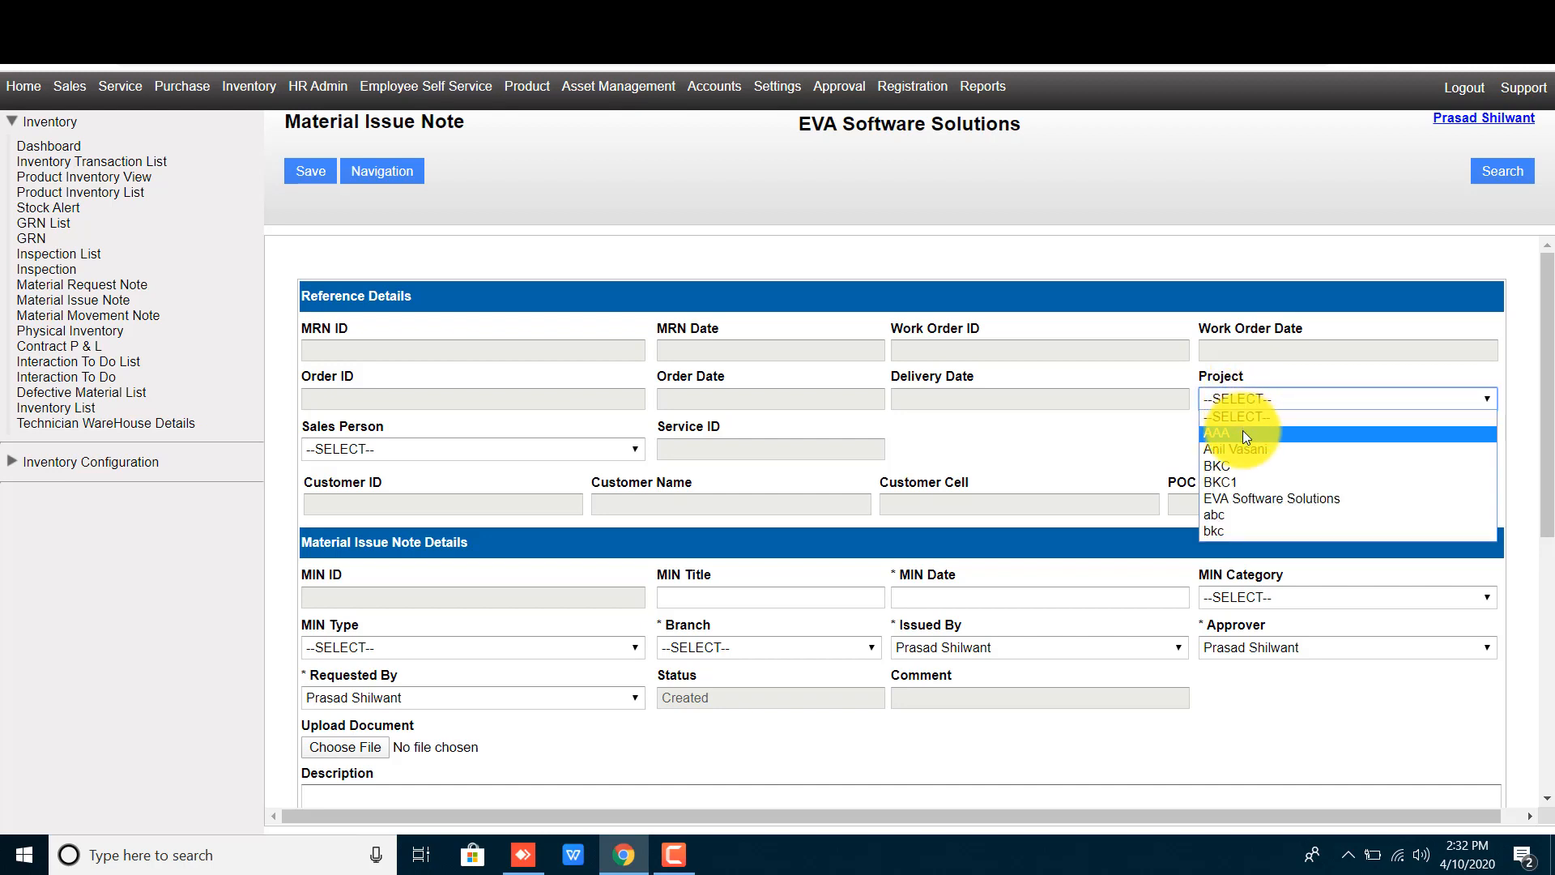
click(1122, 457)
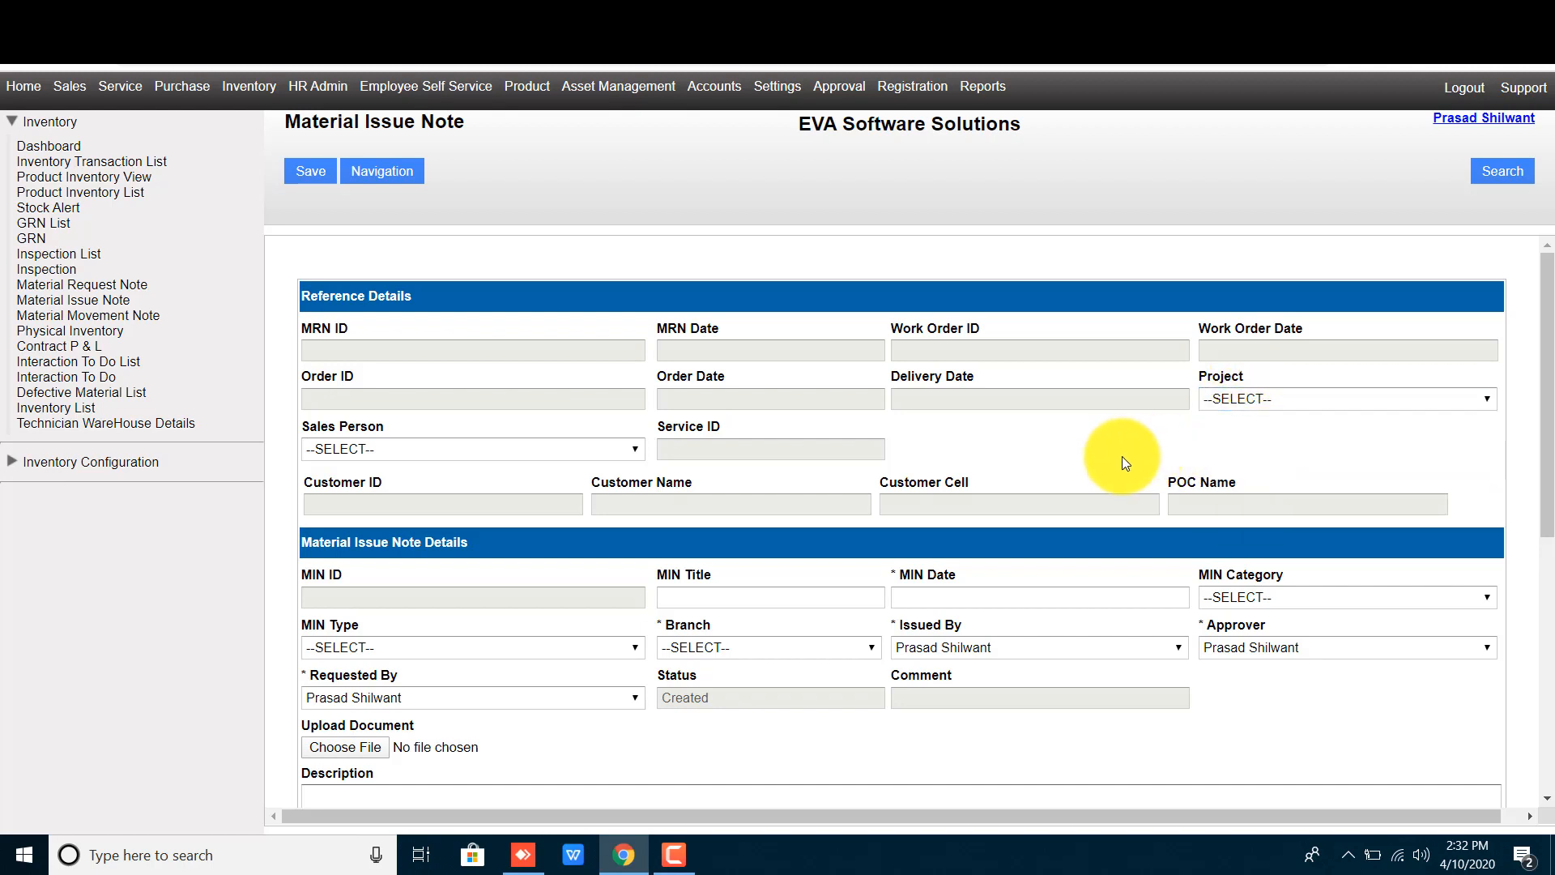
click(463, 450)
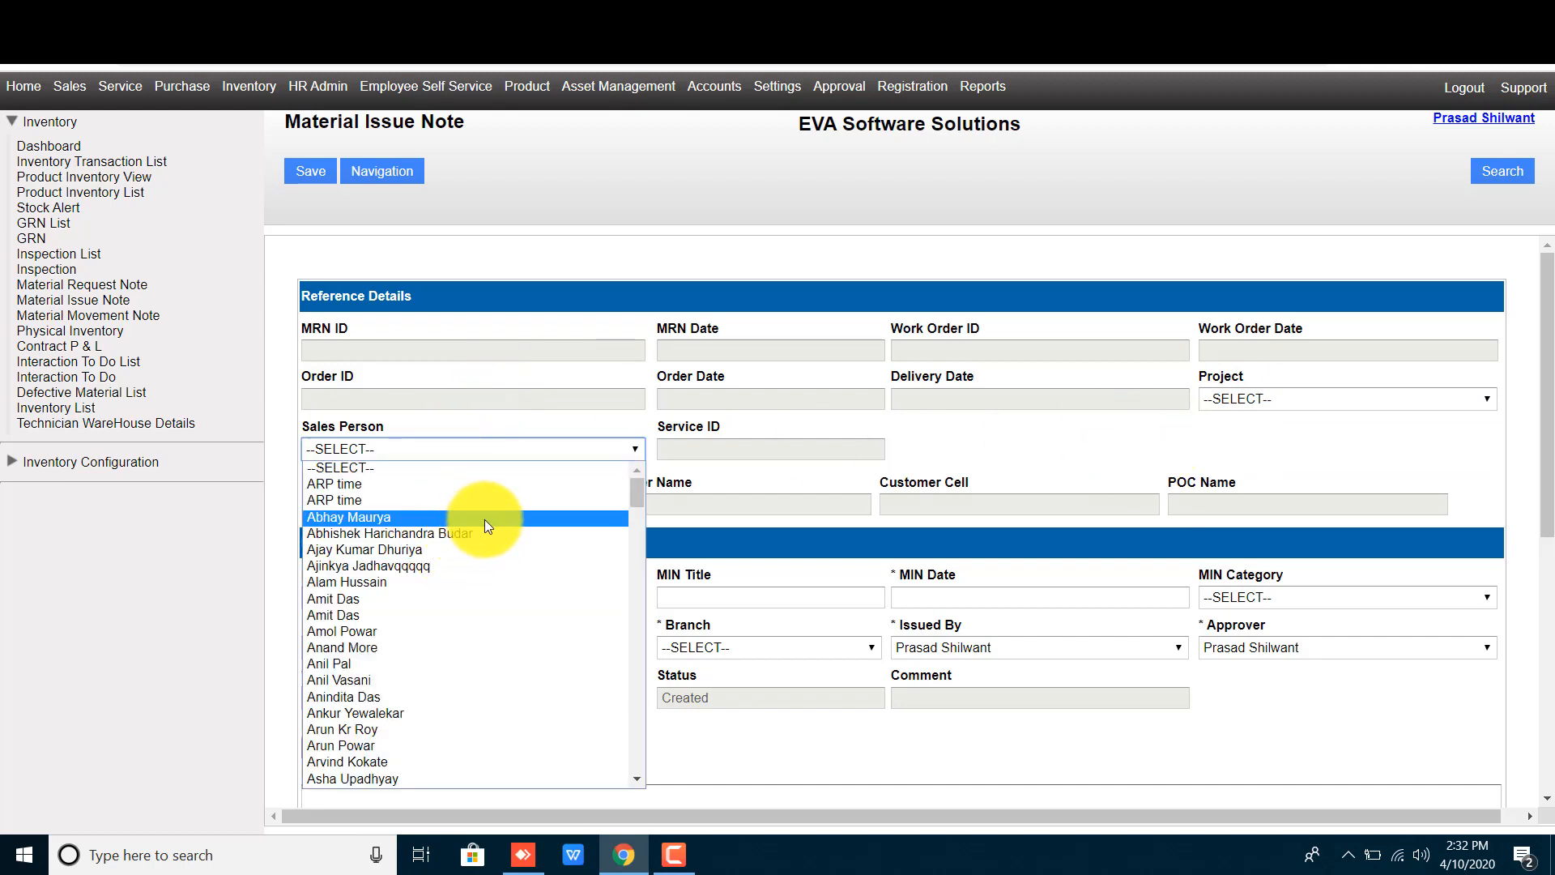
click(785, 463)
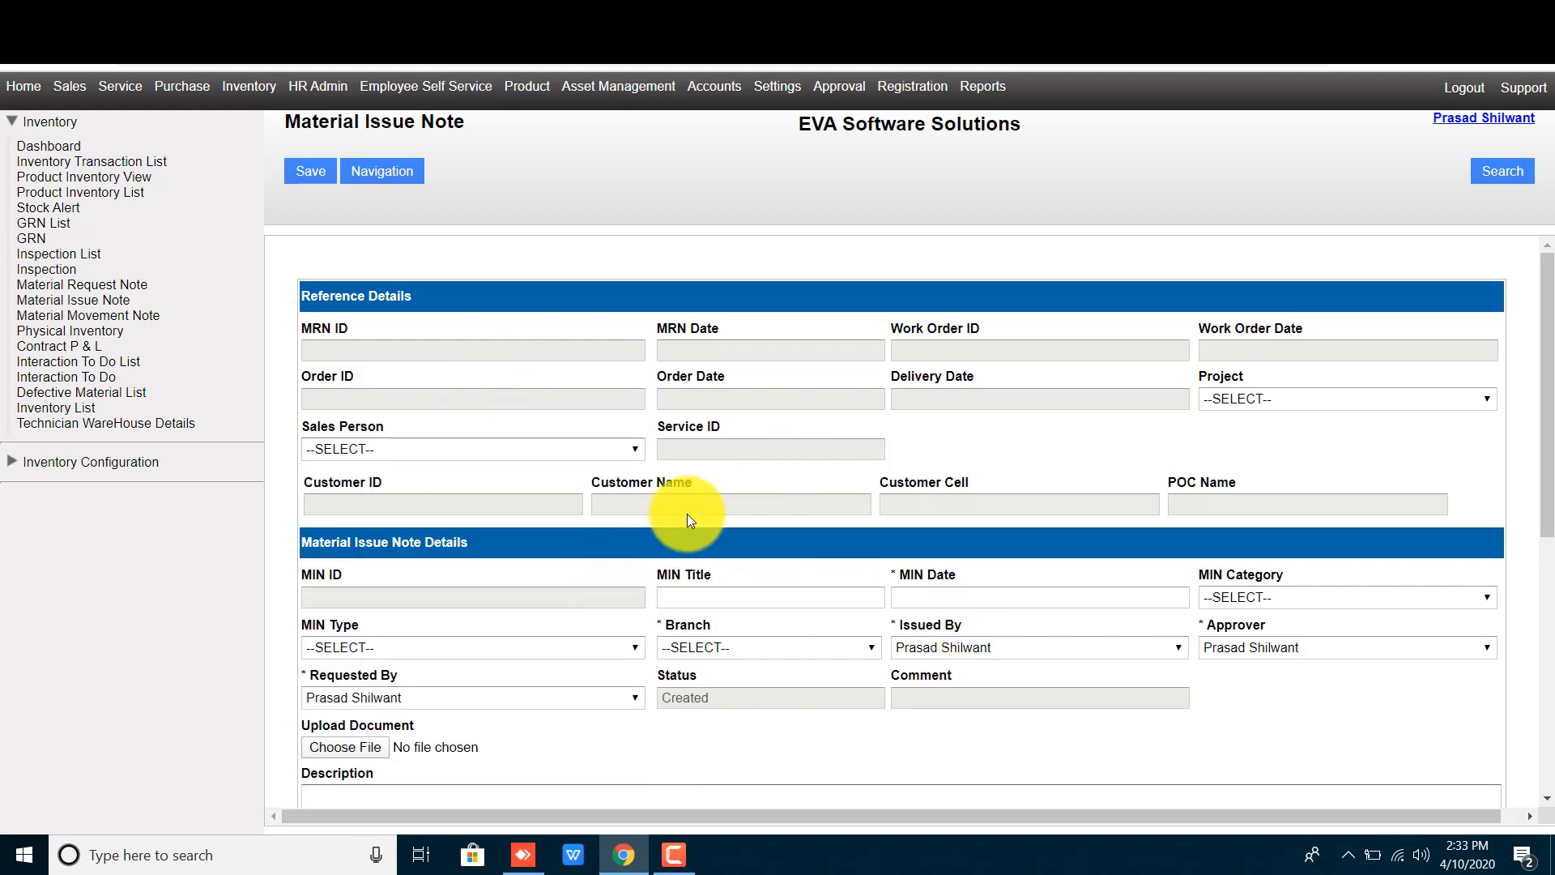
double_click(651, 480)
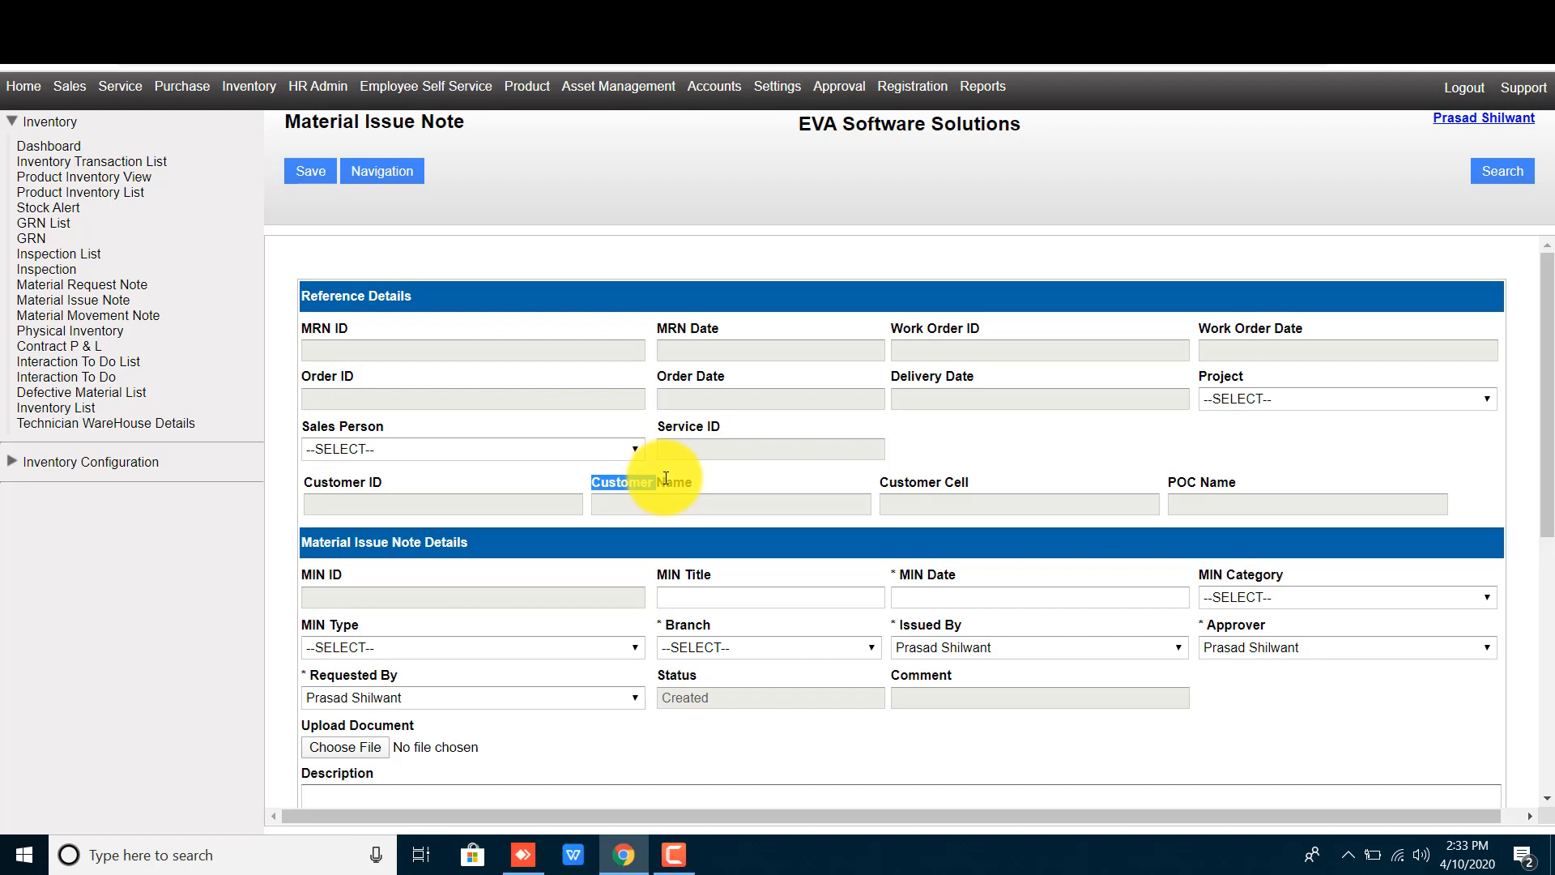
click(363, 538)
scroll(318, 571, down, 1)
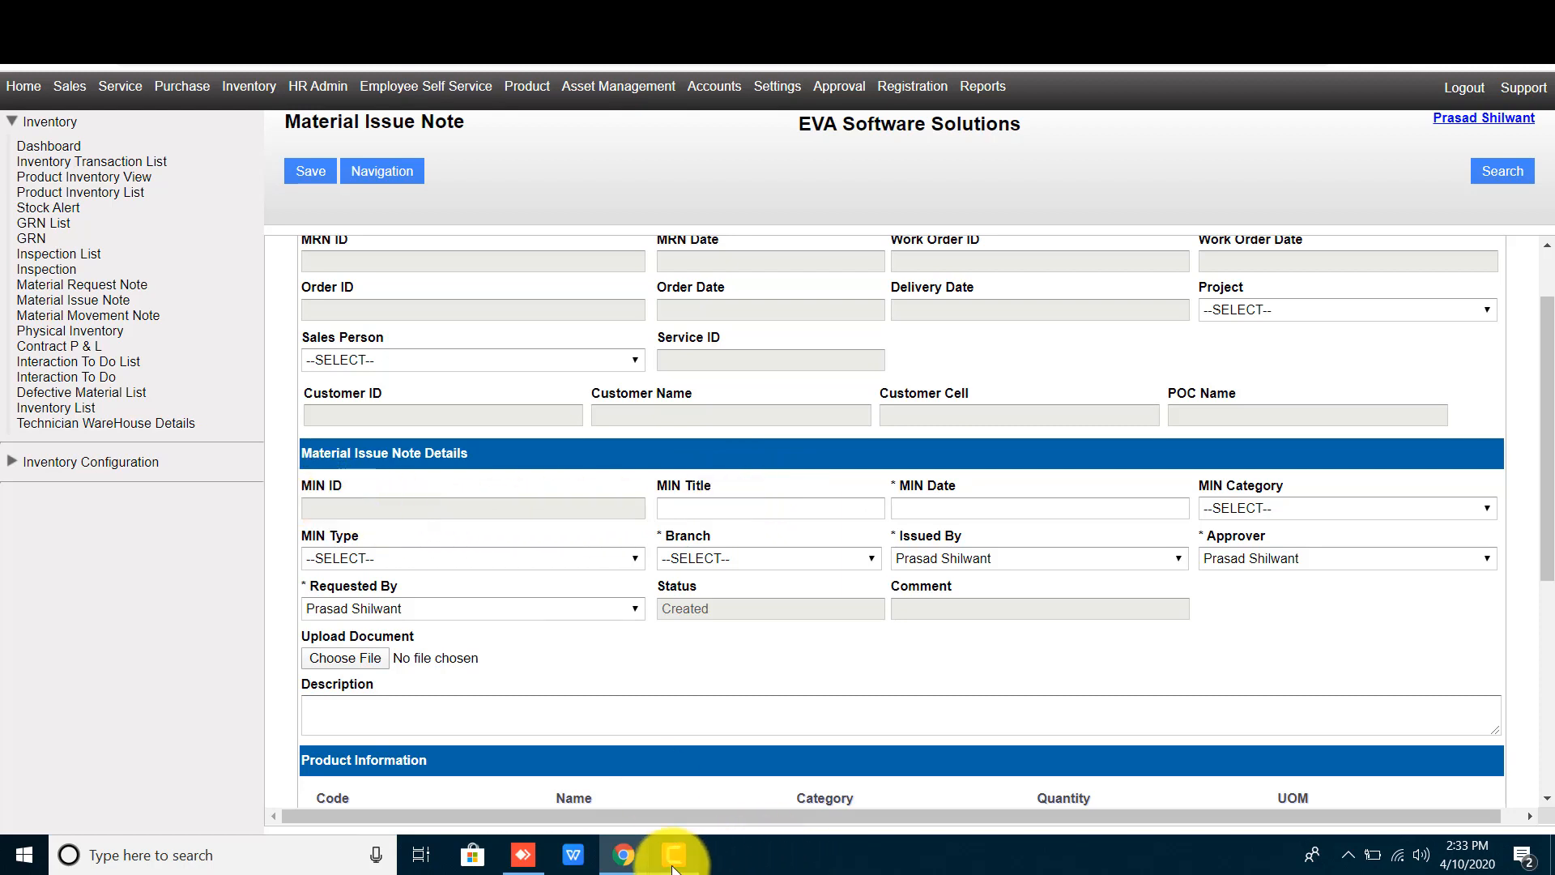
mouse_move(684, 850)
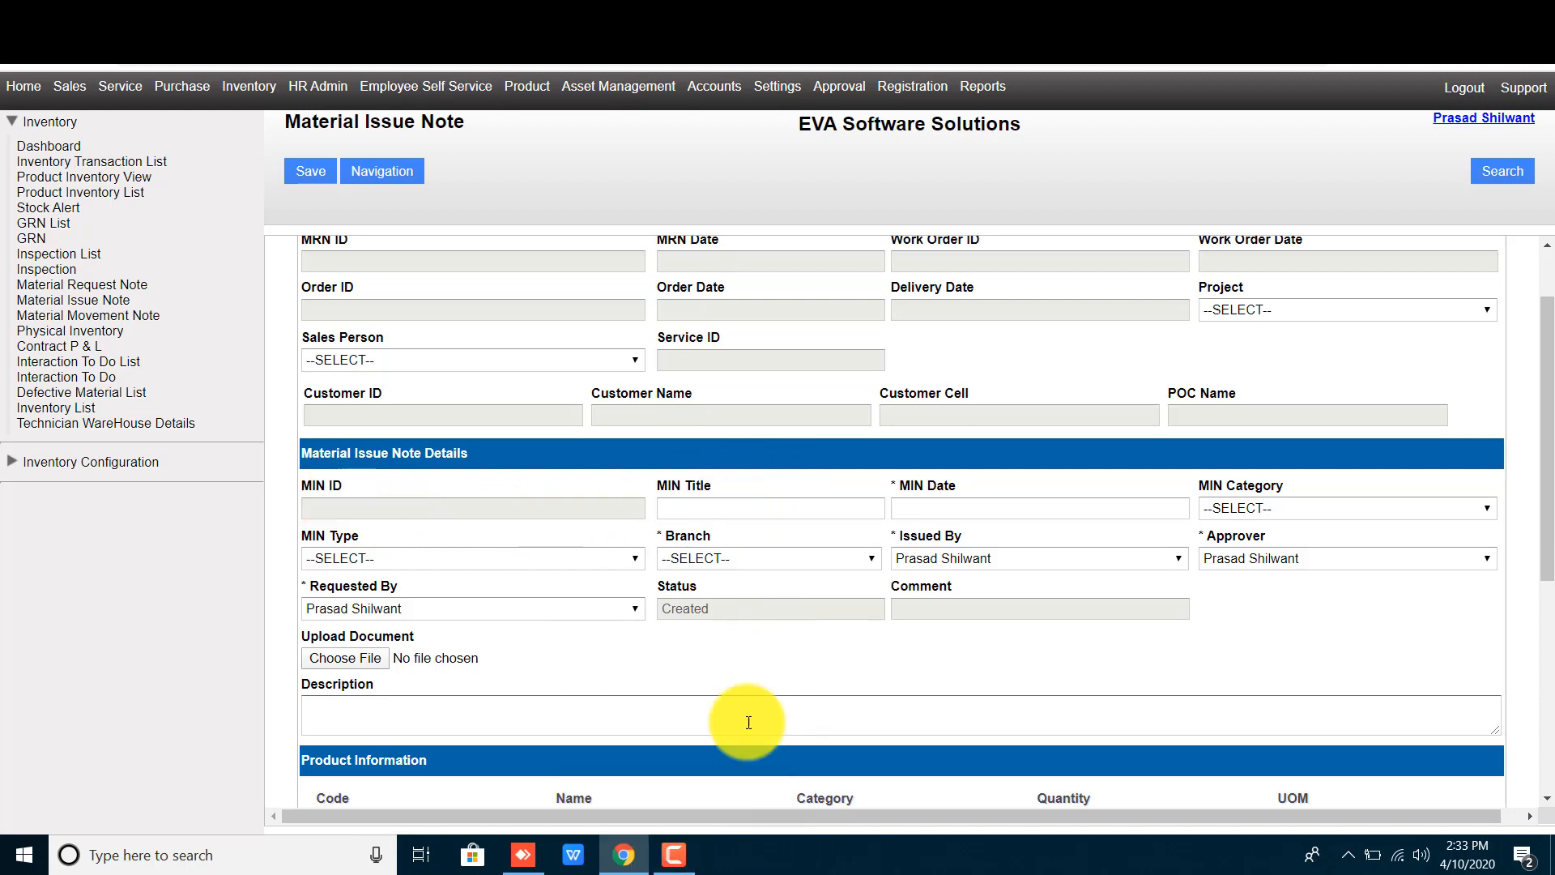
click(677, 857)
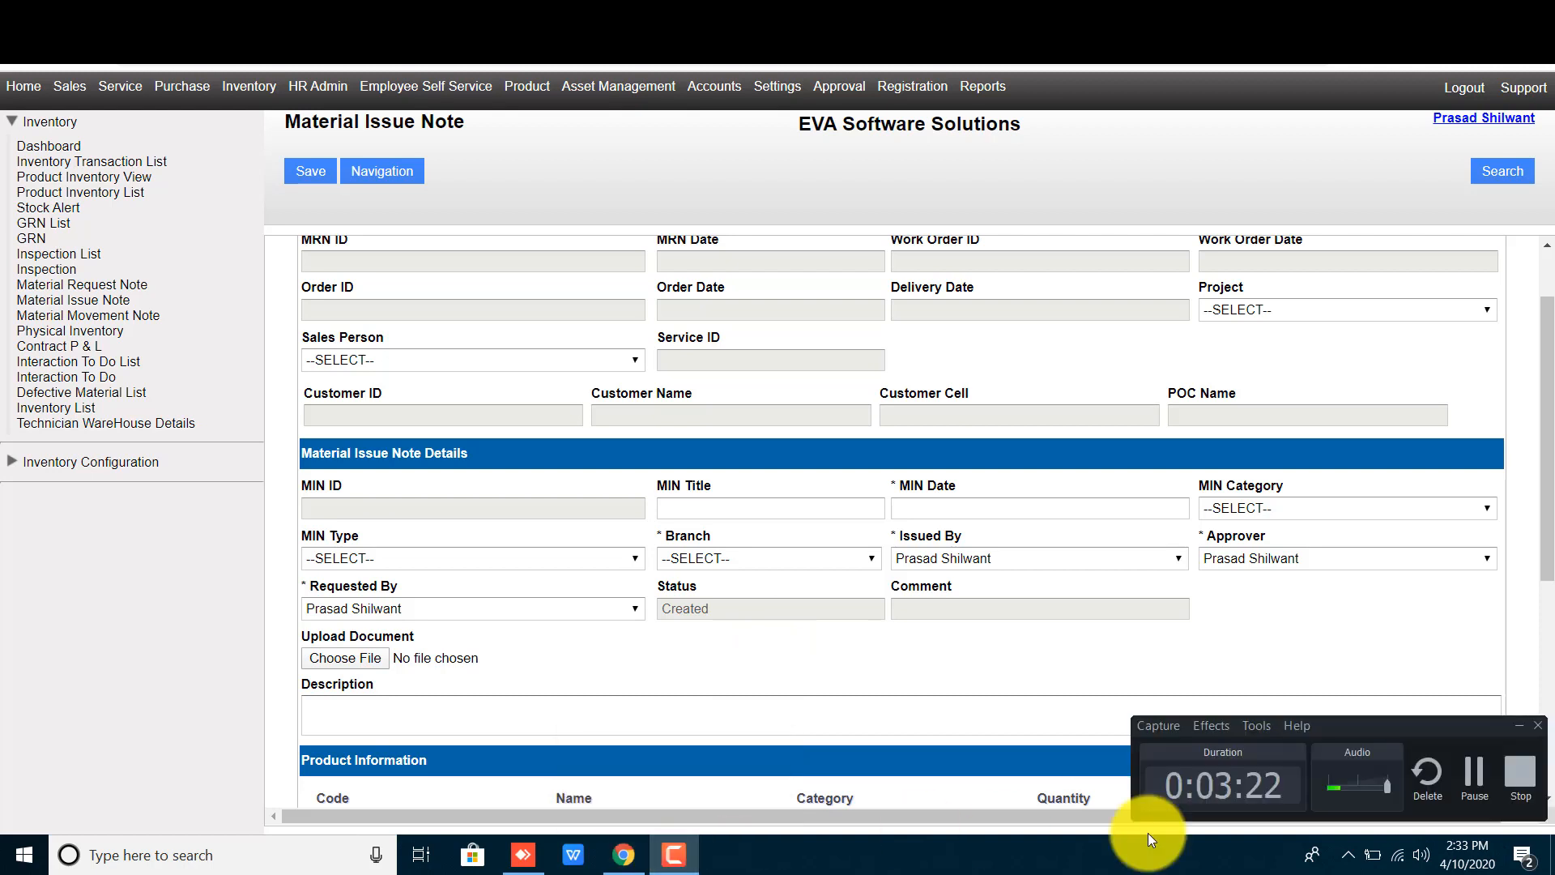
click(1462, 786)
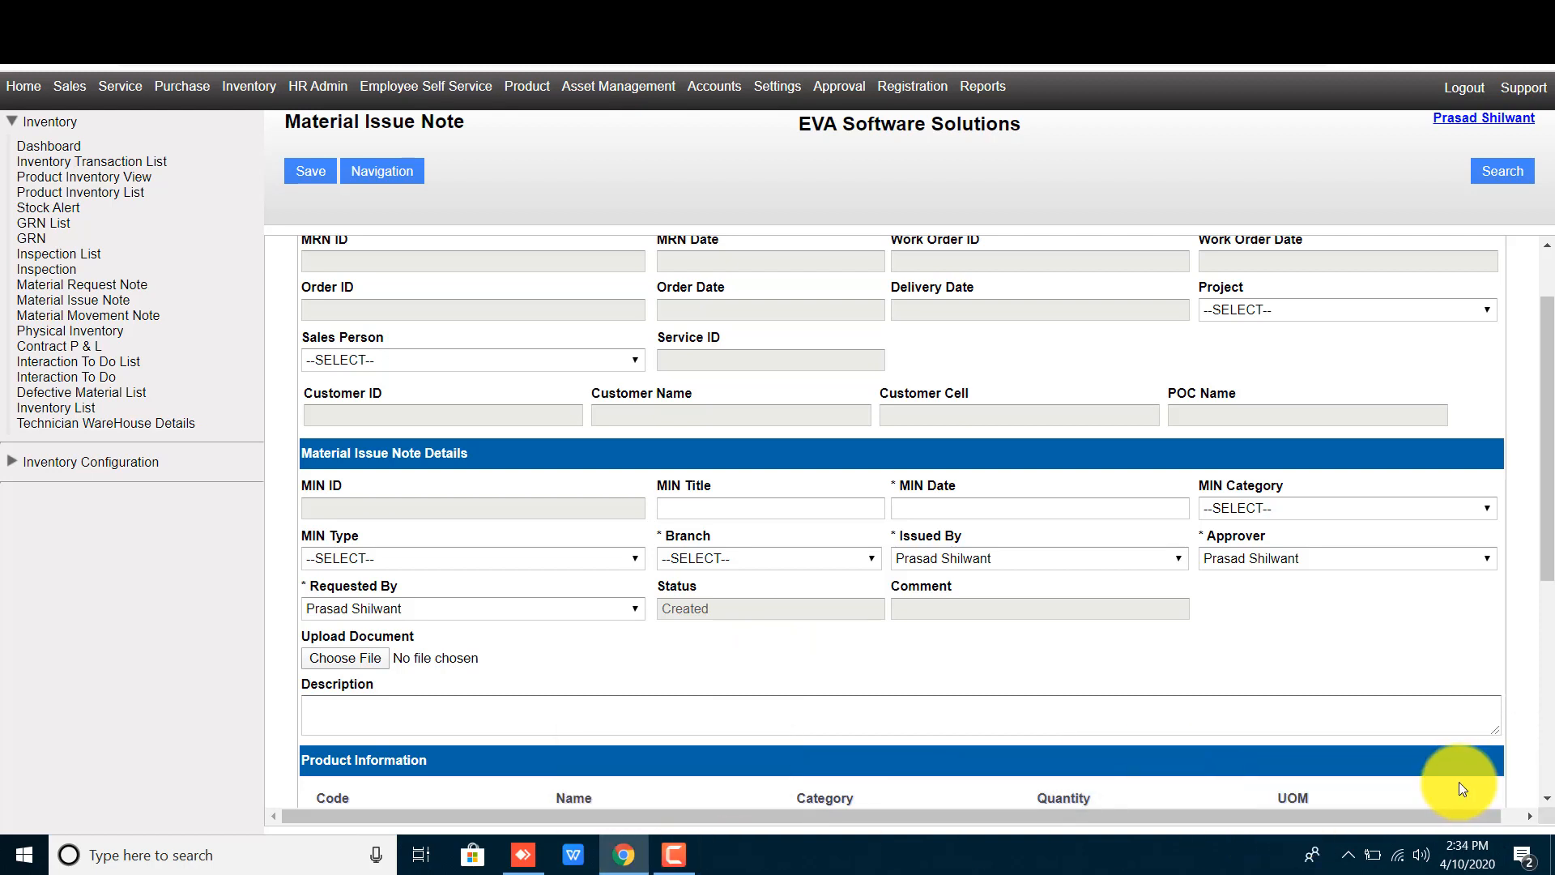
- Enter "Responser 123" as the MIN Title in the Material Issue Note Details
click(722, 508)
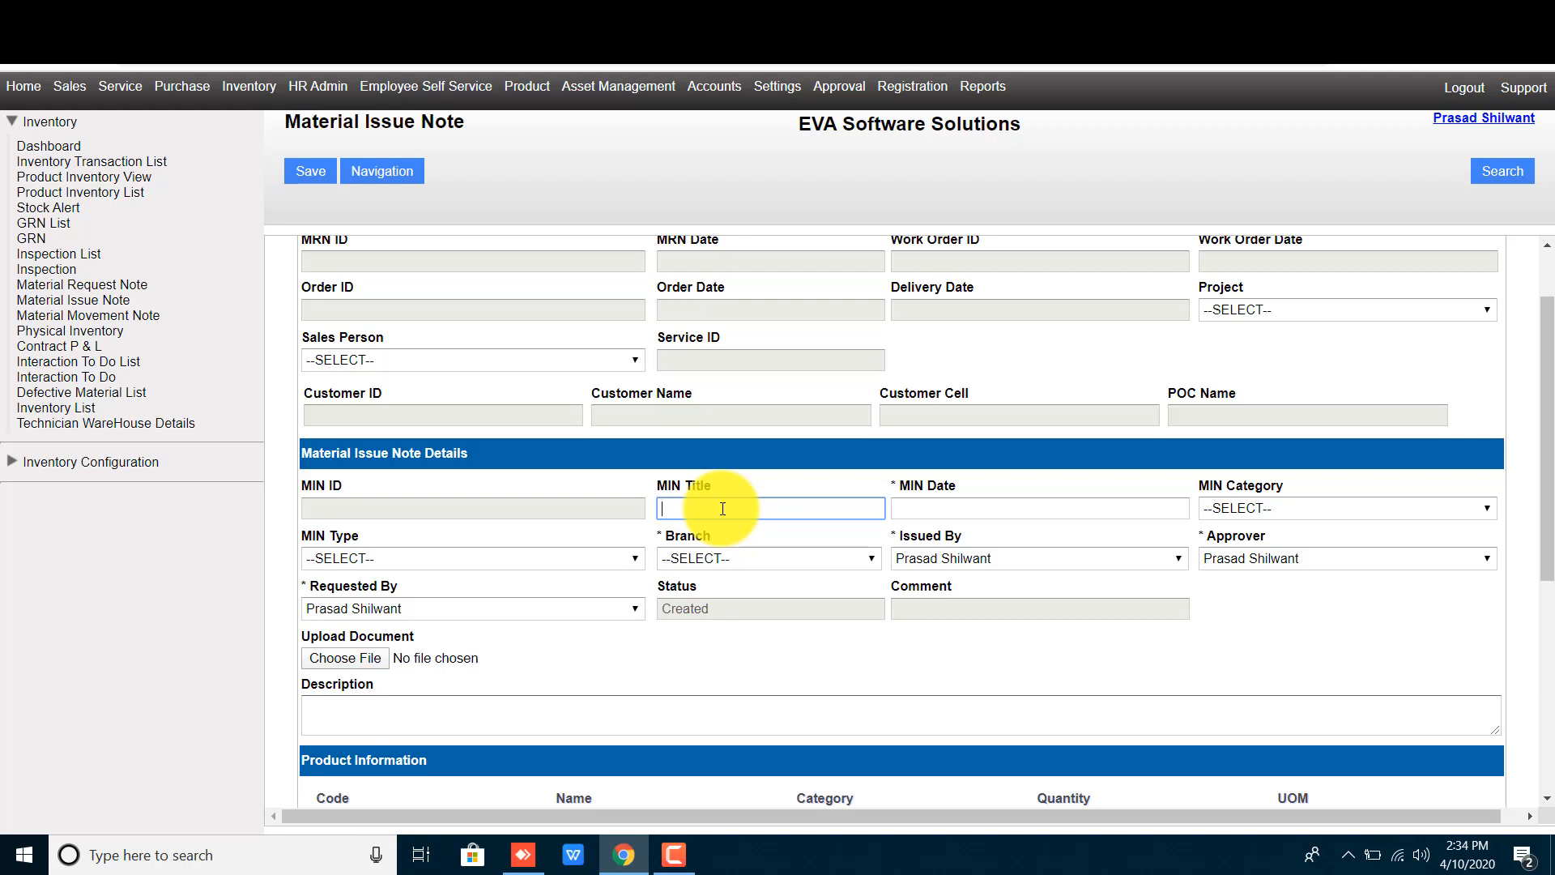
text(Respones)
key(BackSpace)
key(BackSpace)
text(r)
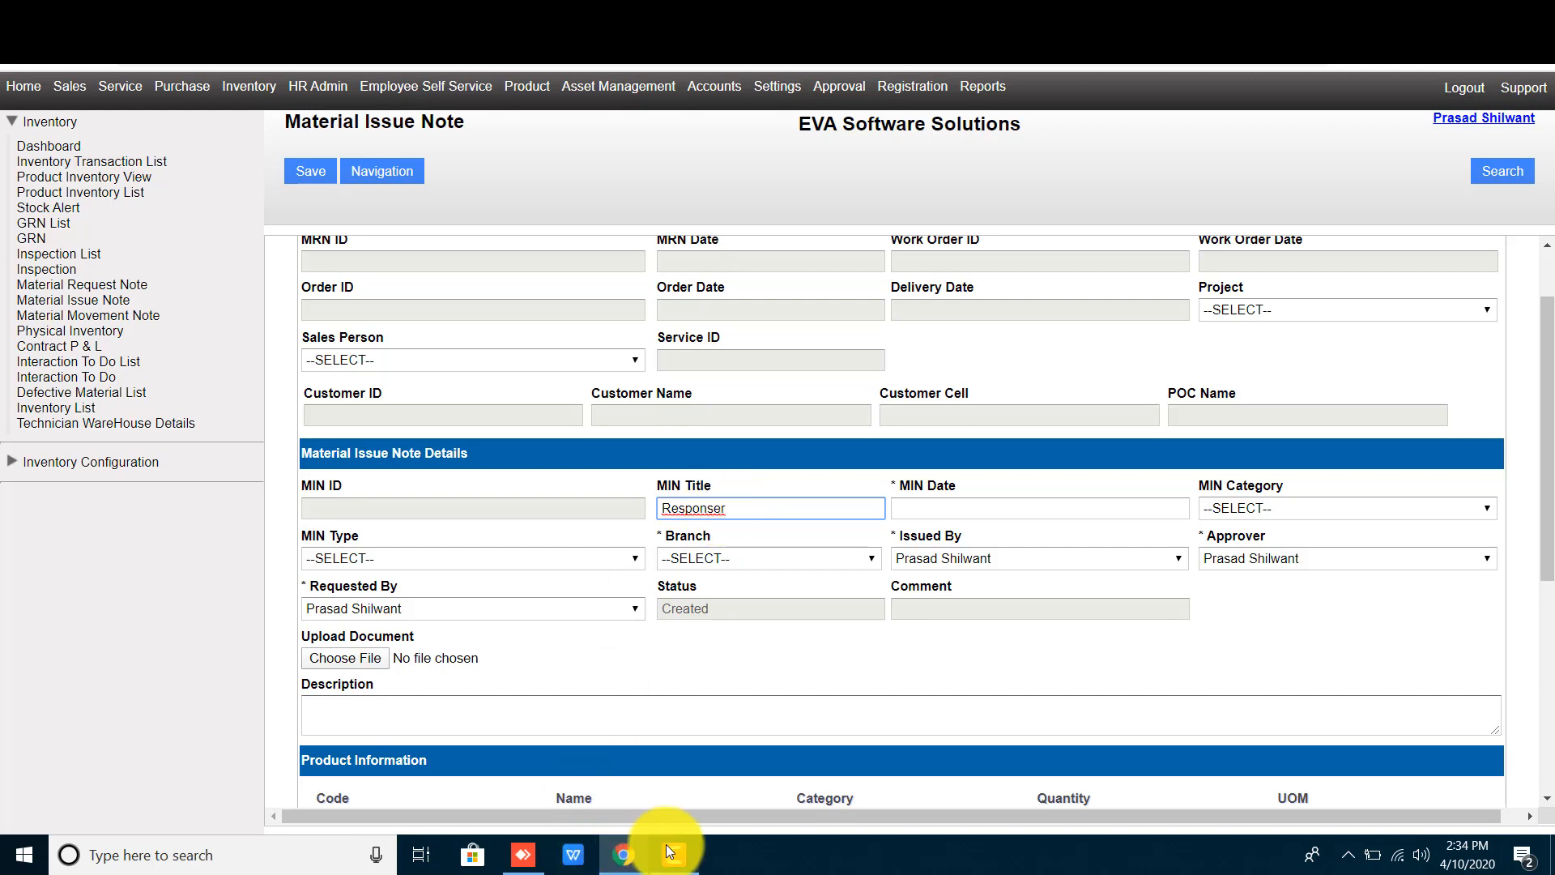
click(682, 839)
click(1474, 775)
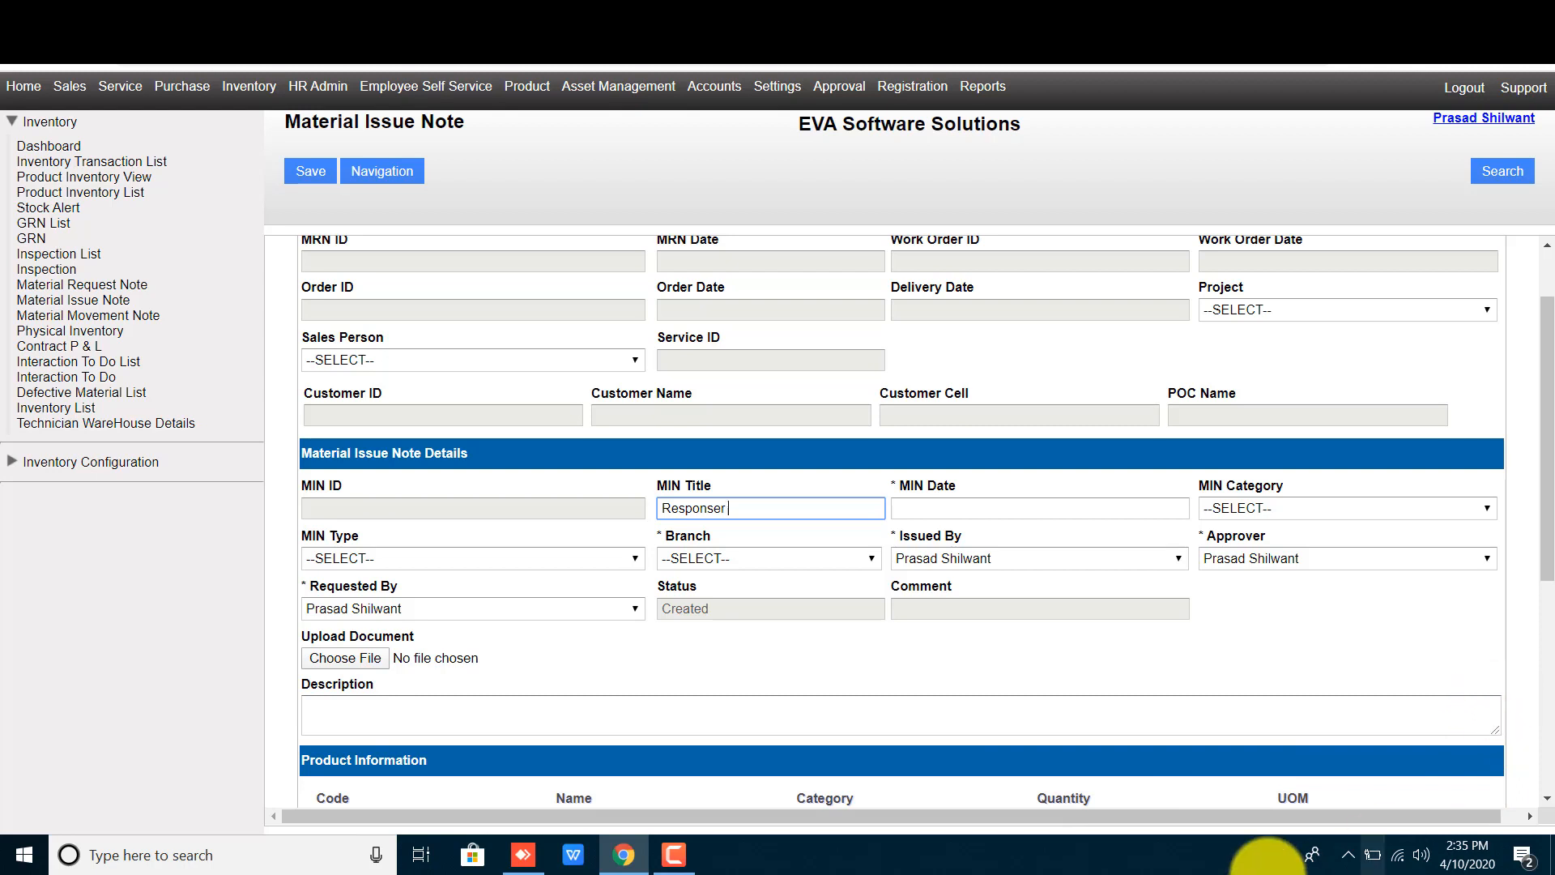
text(123)
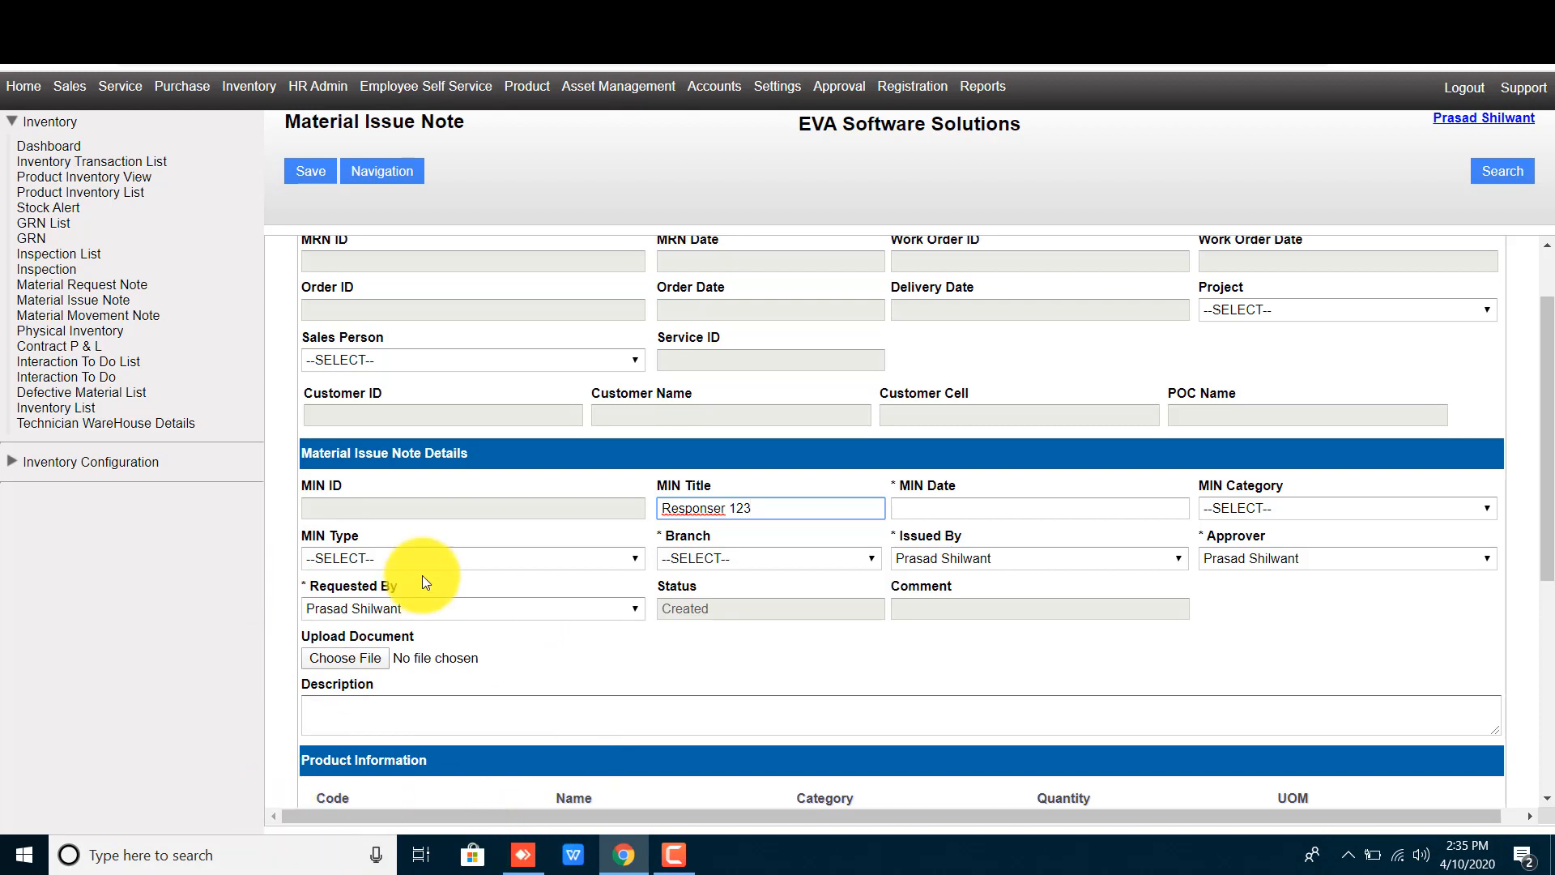
- Set the MIN Date to 10-04-2020 and the MIN Category to Chemicals
click(926, 498)
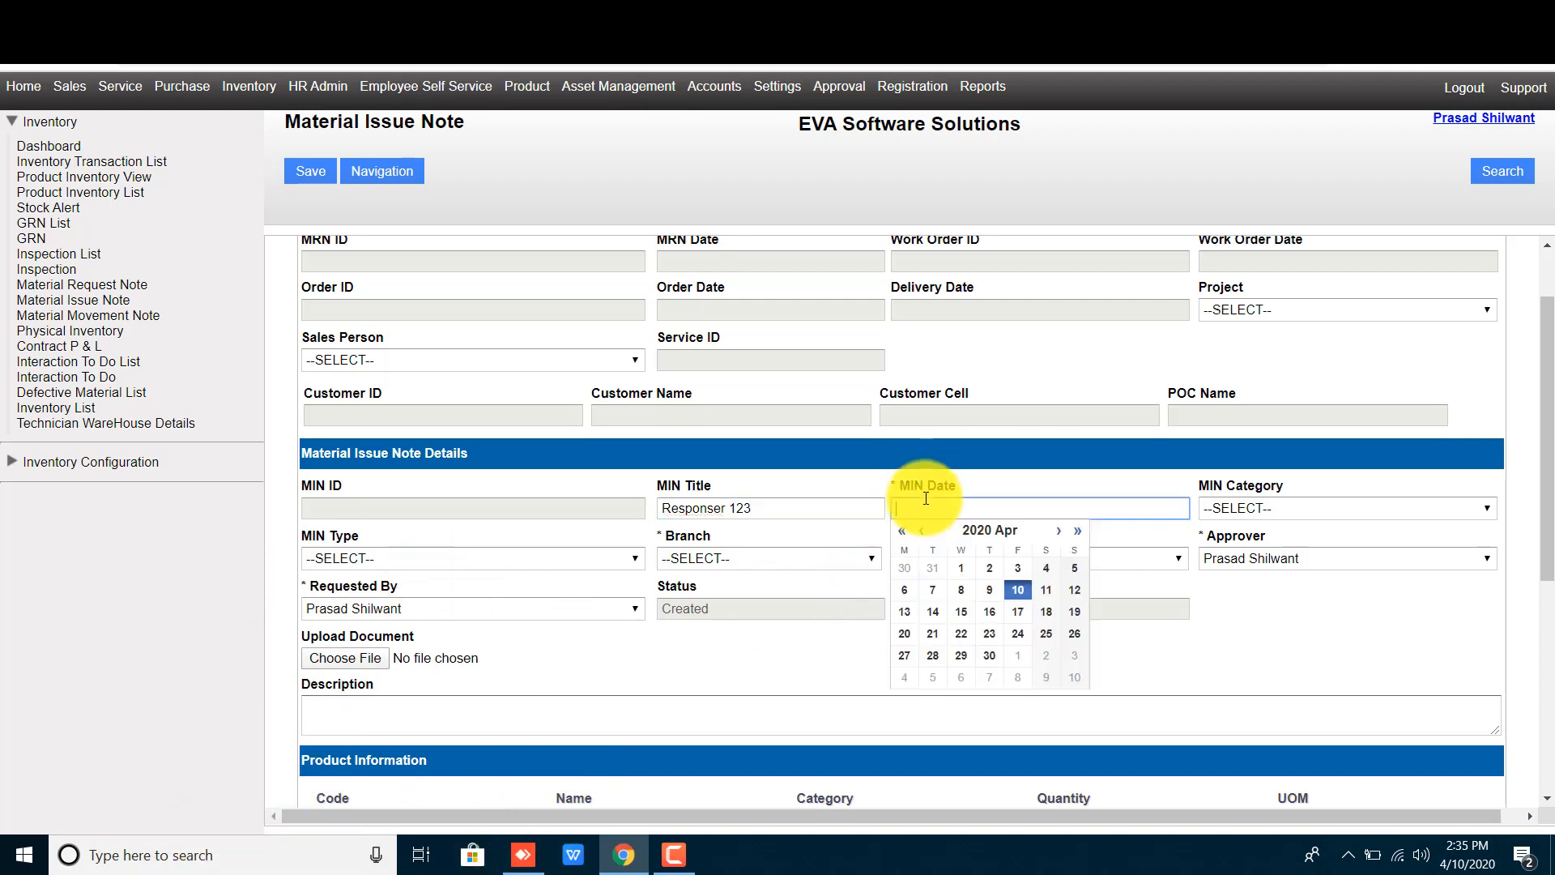
click(1022, 593)
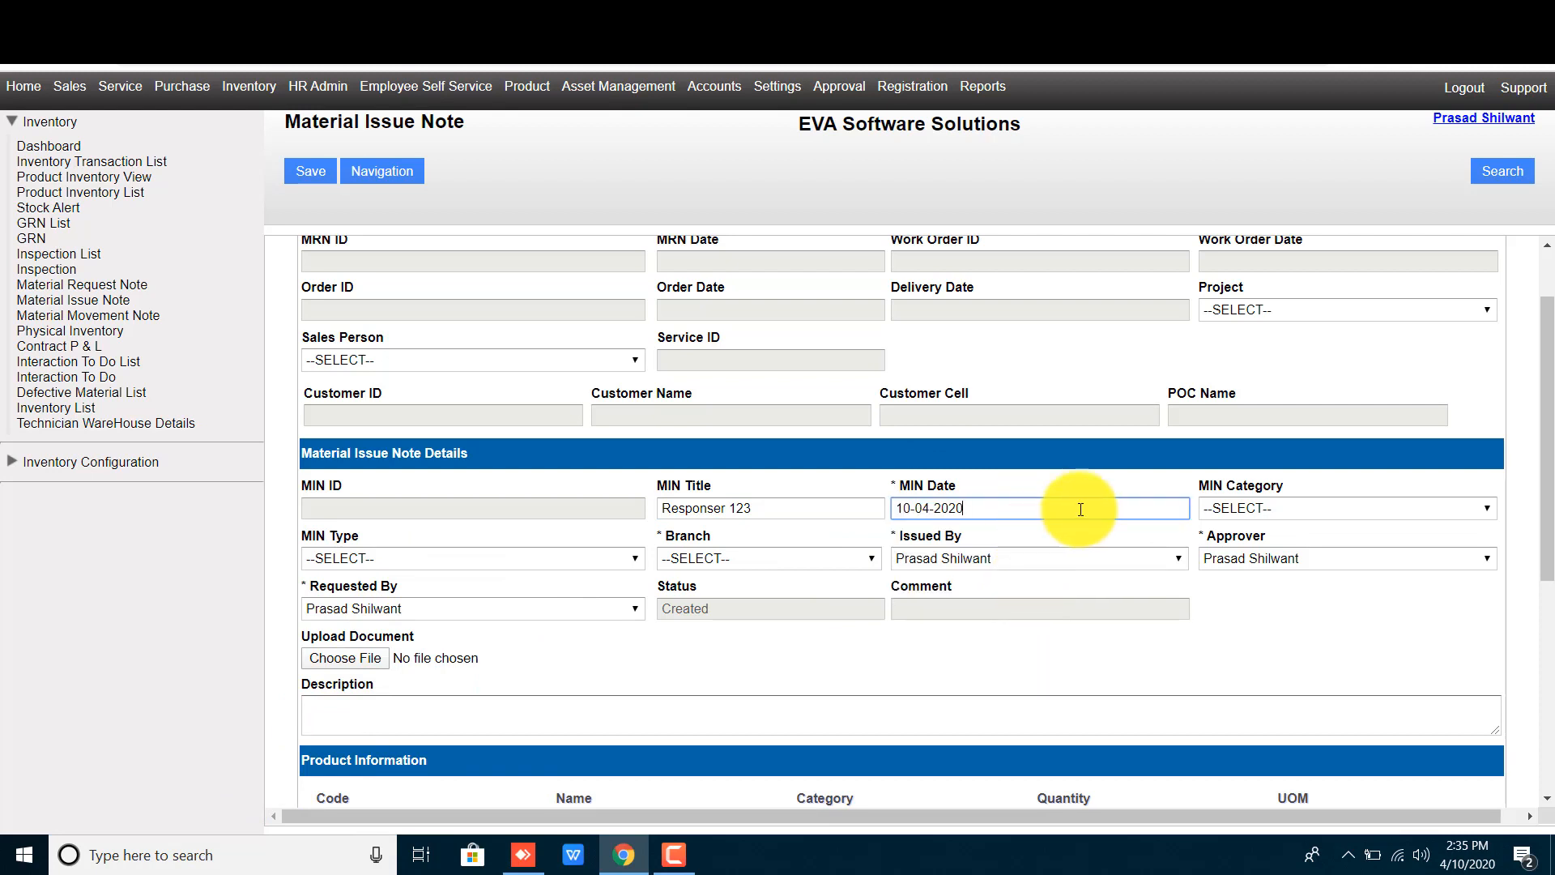
click(1228, 509)
click(1233, 543)
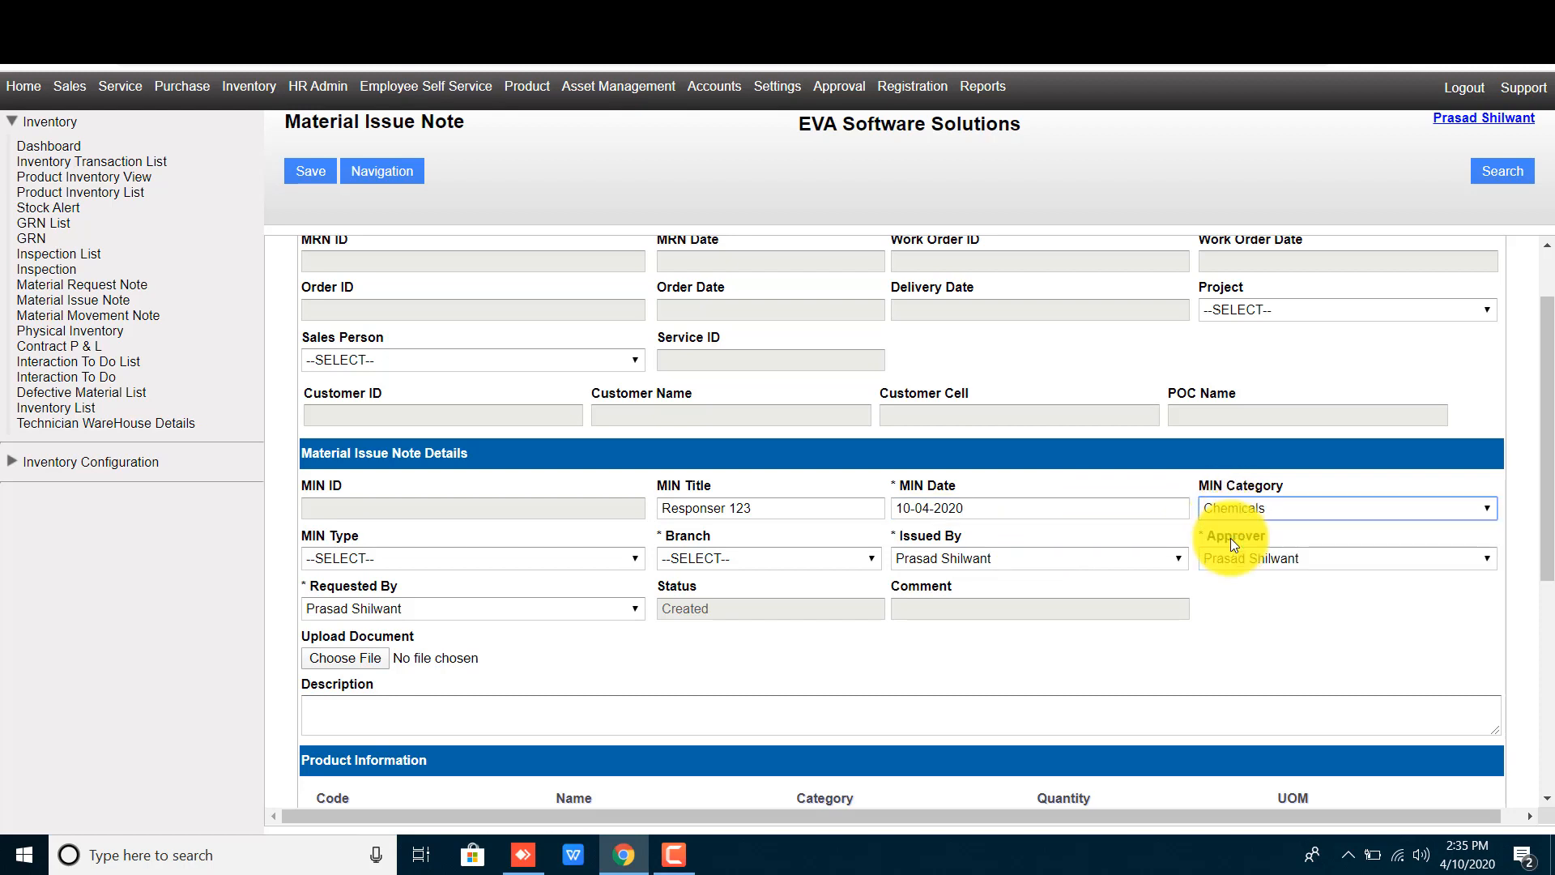
- Set the MIN Type to Spray and the Branch to DELHI
click(360, 557)
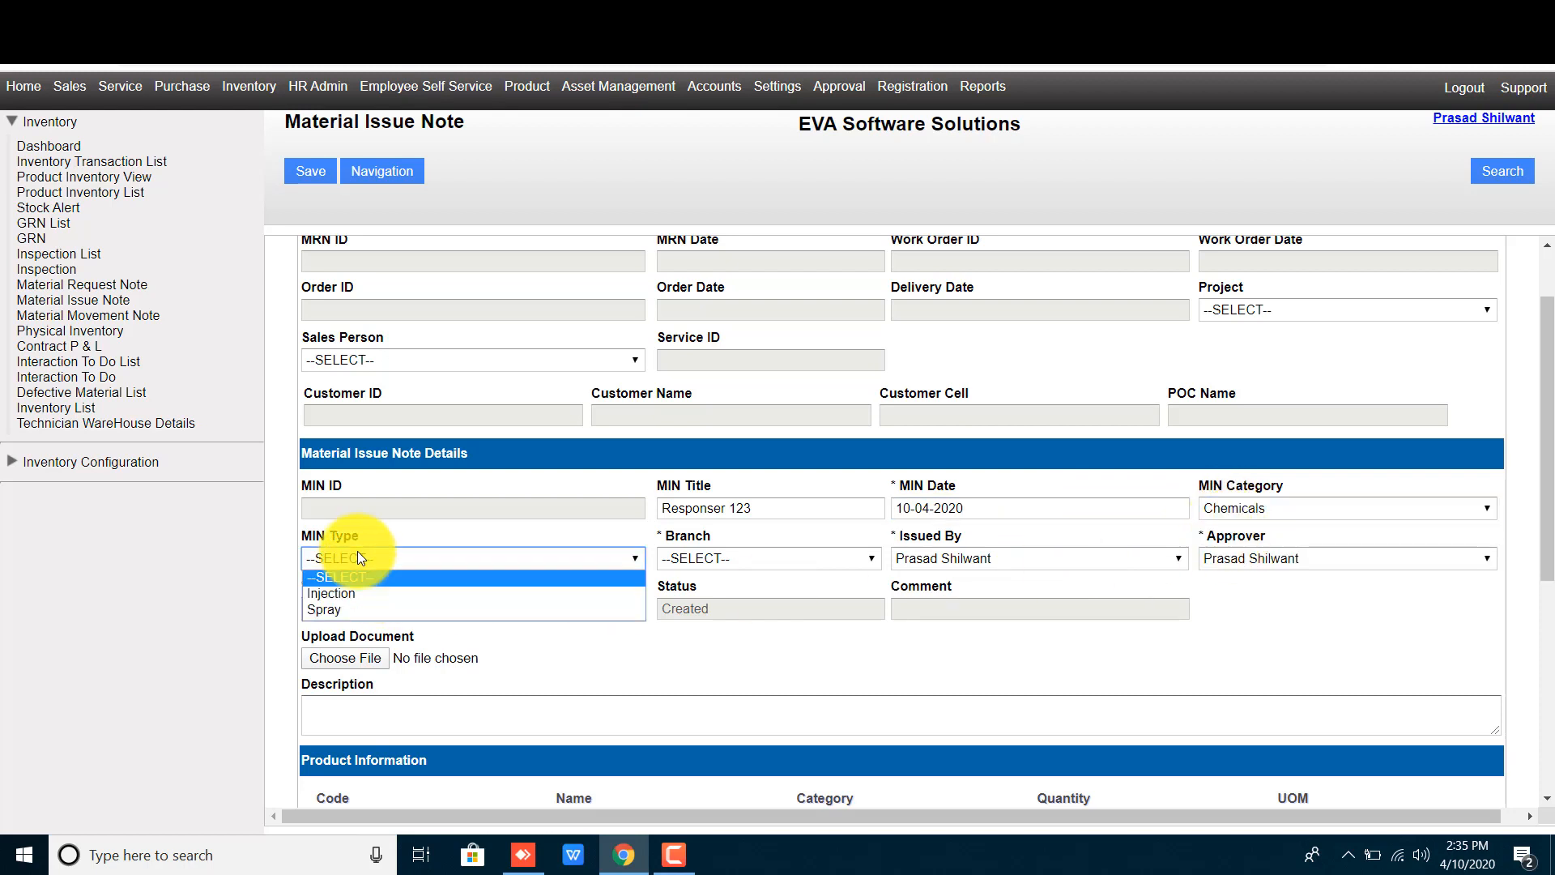
click(346, 609)
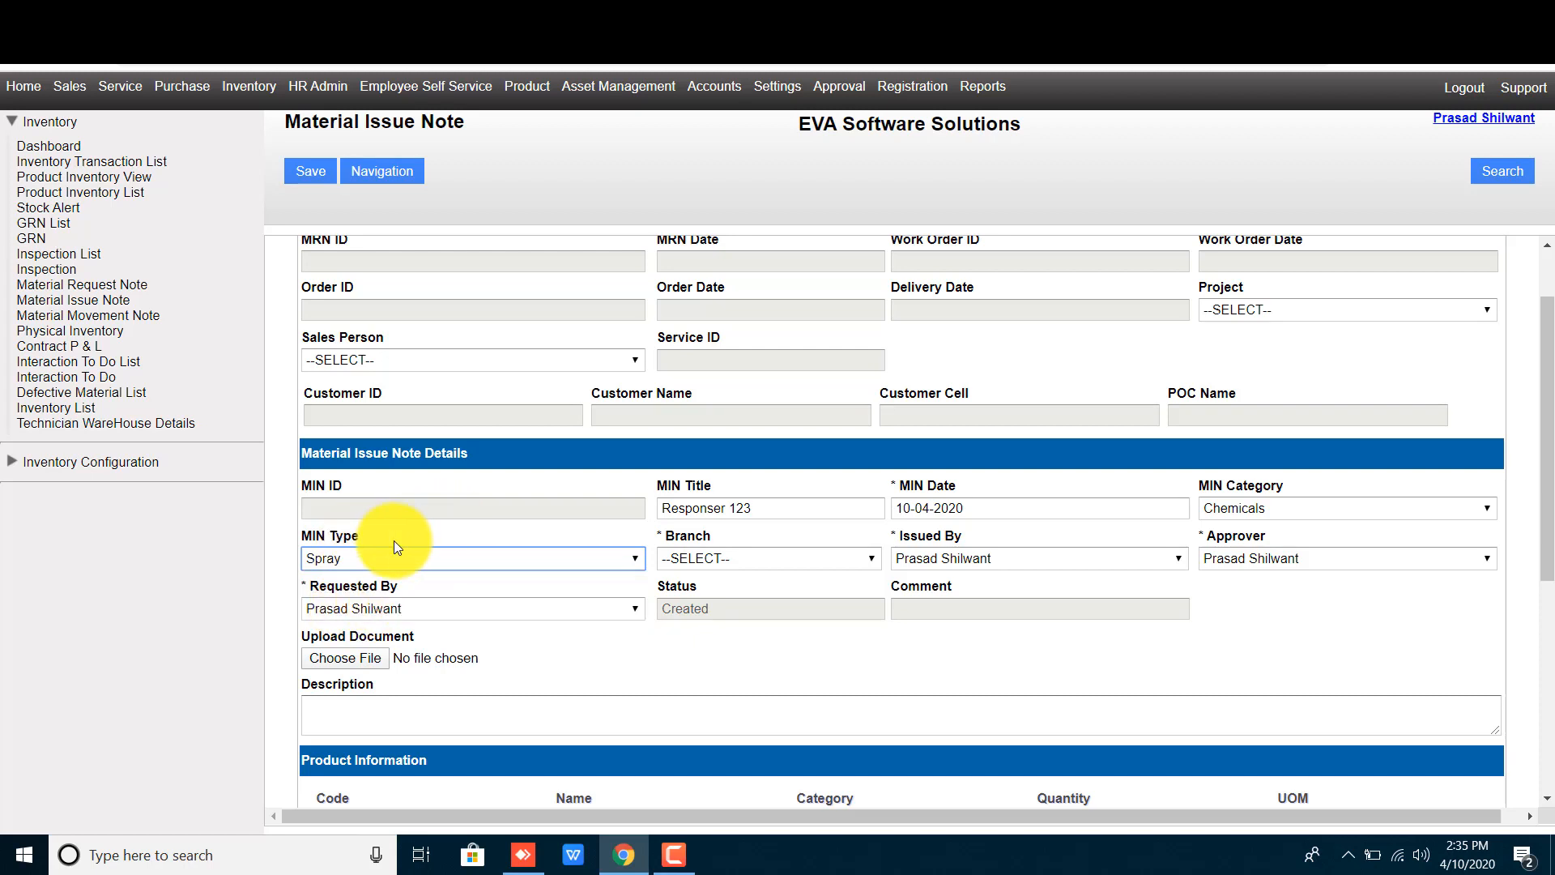
click(688, 561)
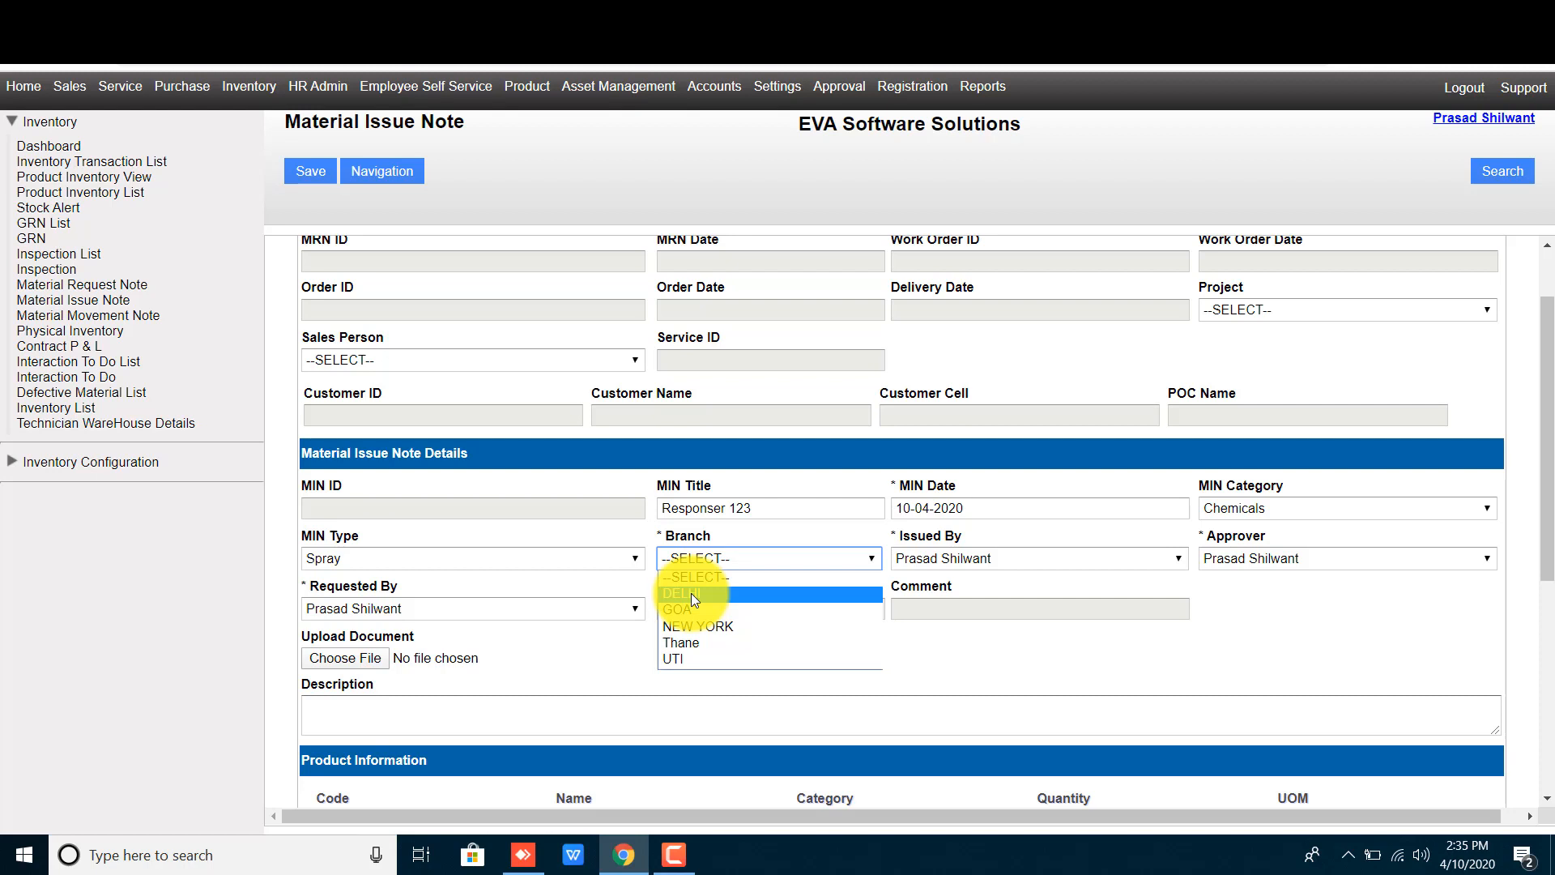
click(691, 595)
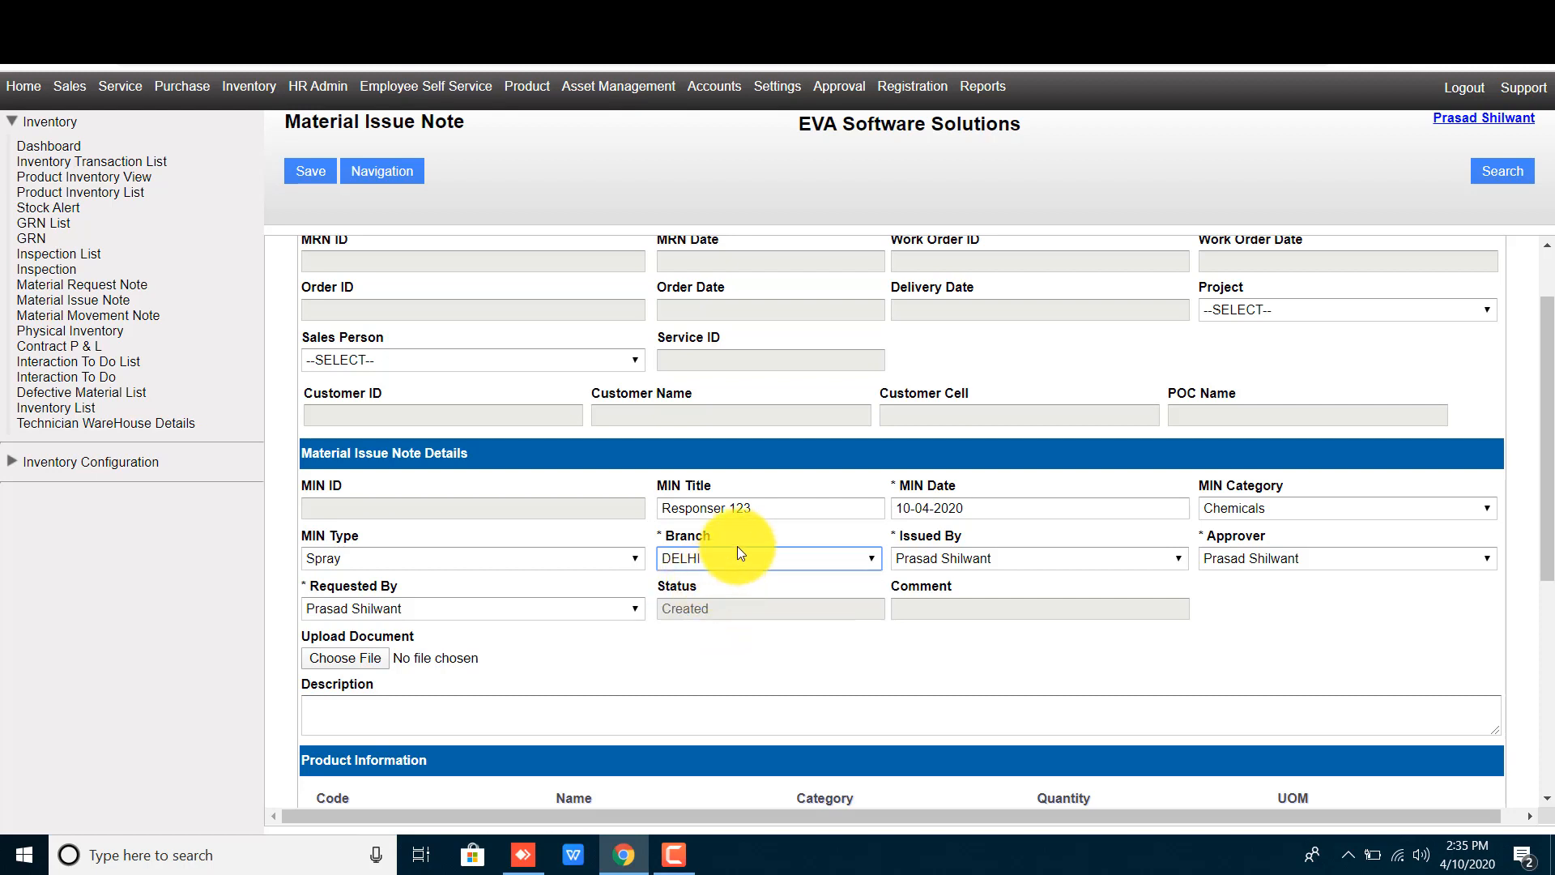
- Review the Issued By, Approver, Requested By and Status fields of the material issue note
triple_click(931, 536)
click(955, 560)
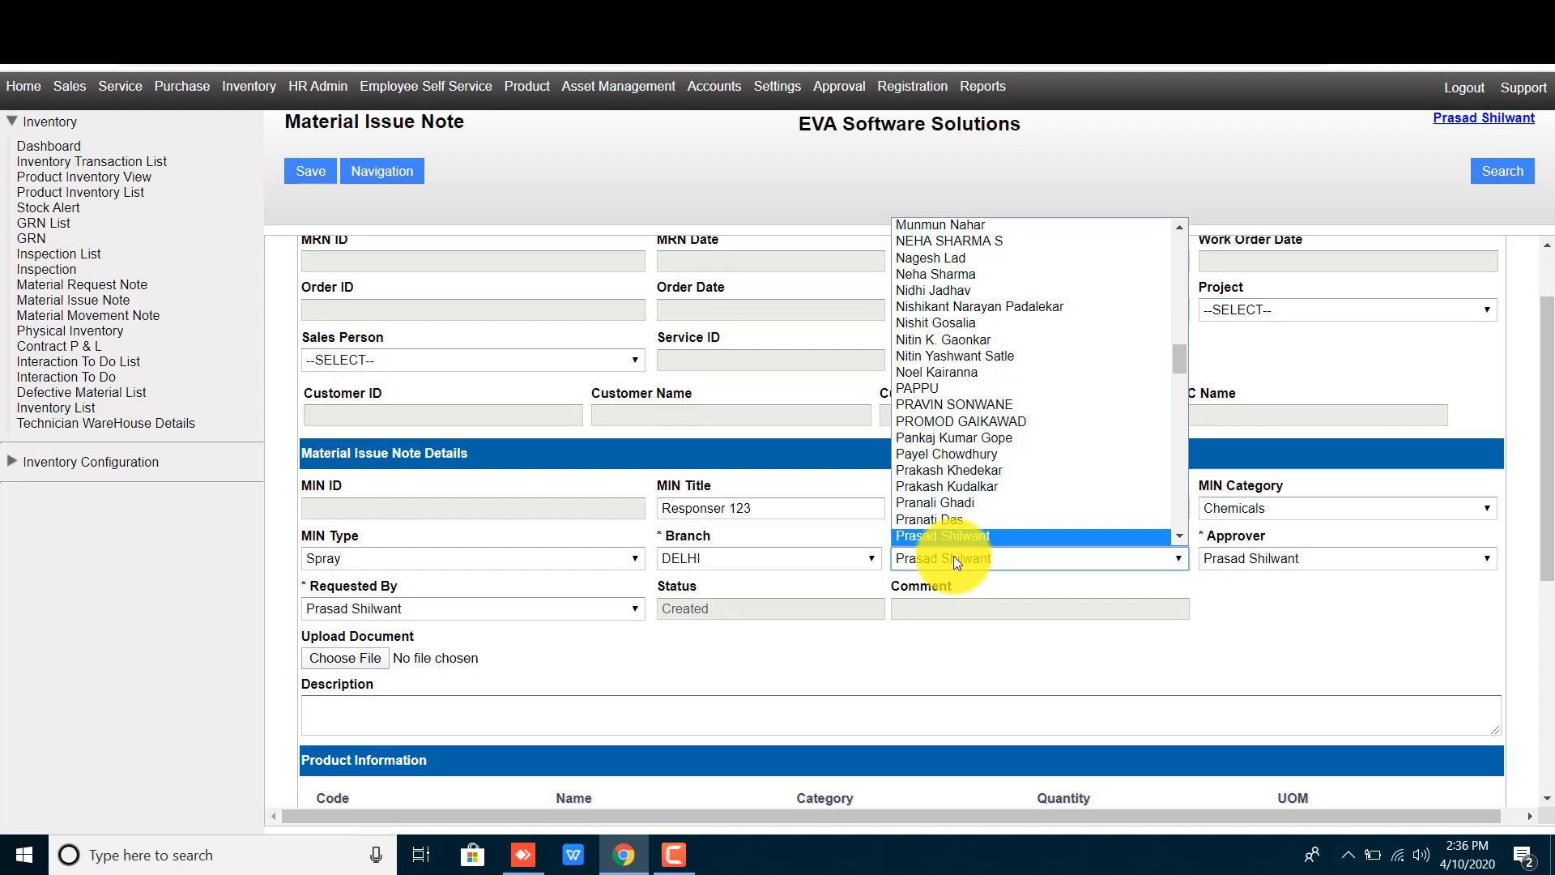
click(954, 557)
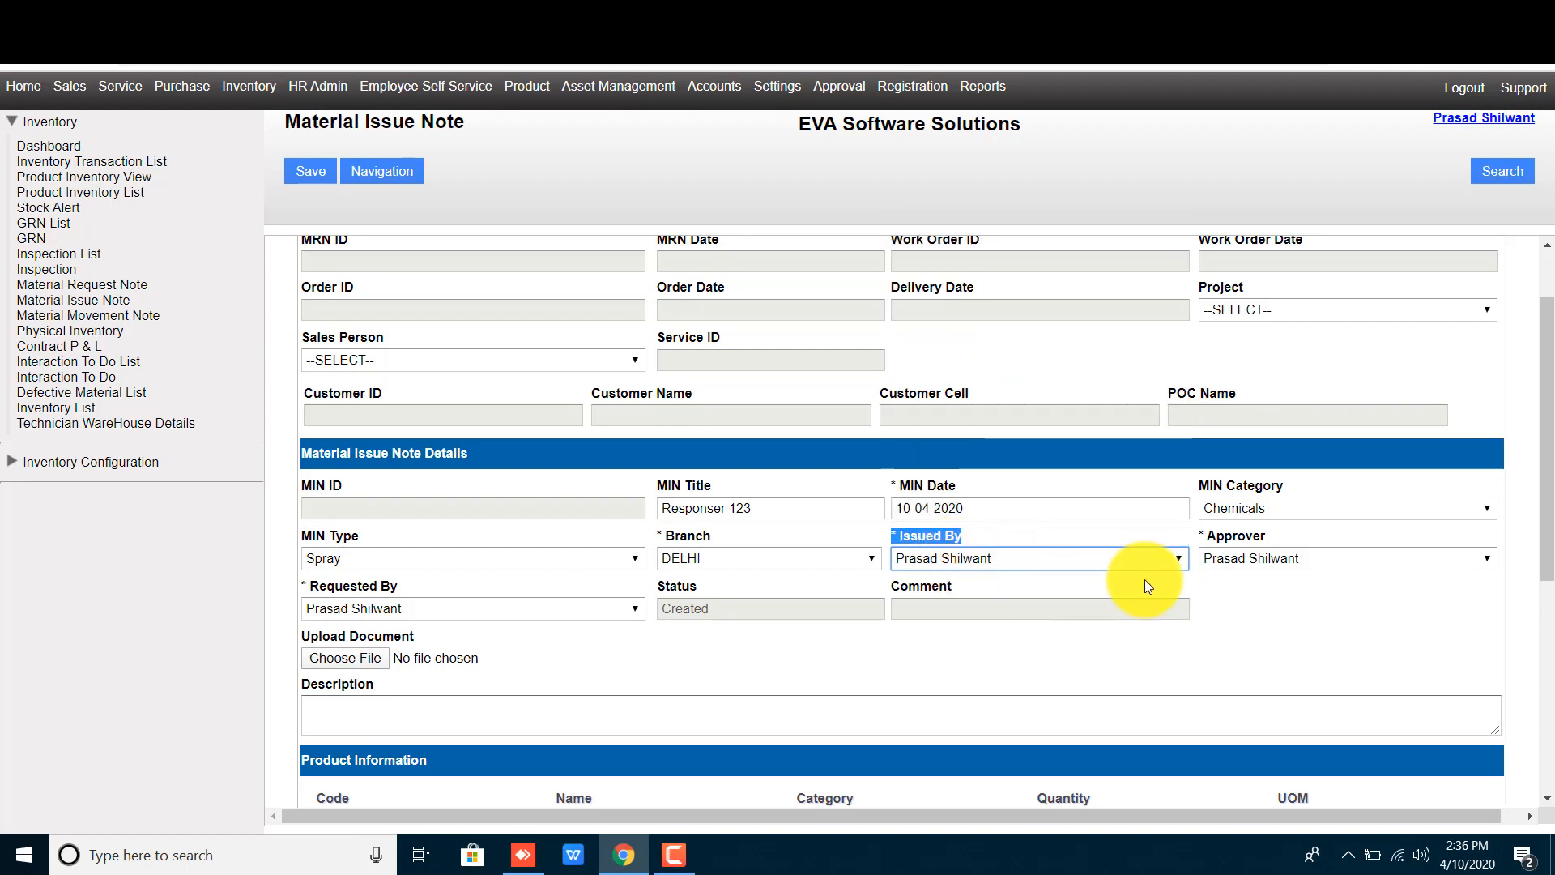
double_click(1244, 549)
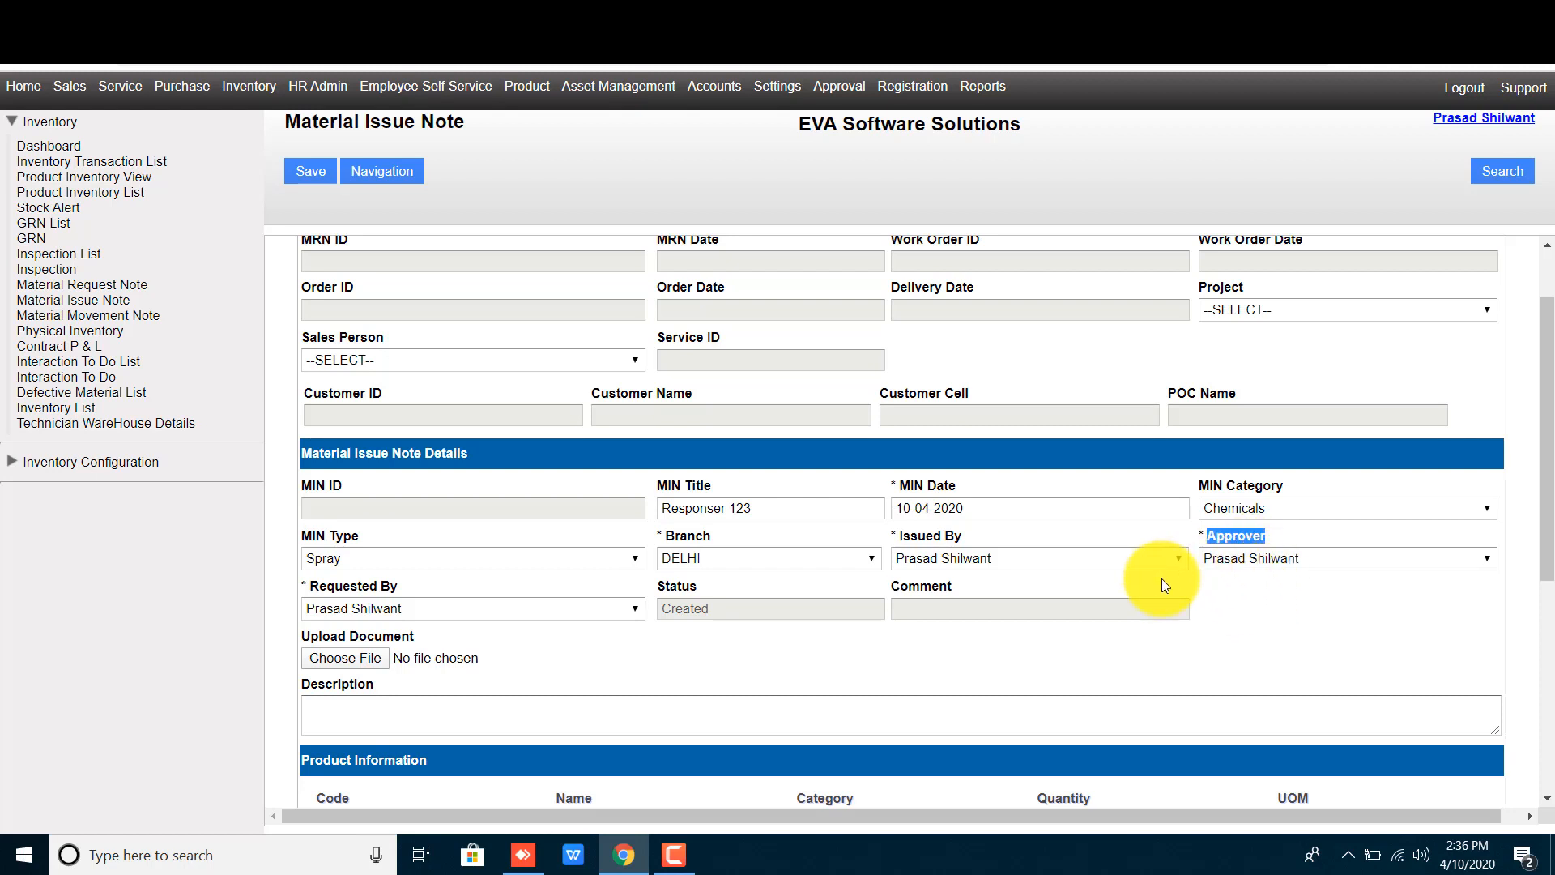
scroll(526, 615, down, 2)
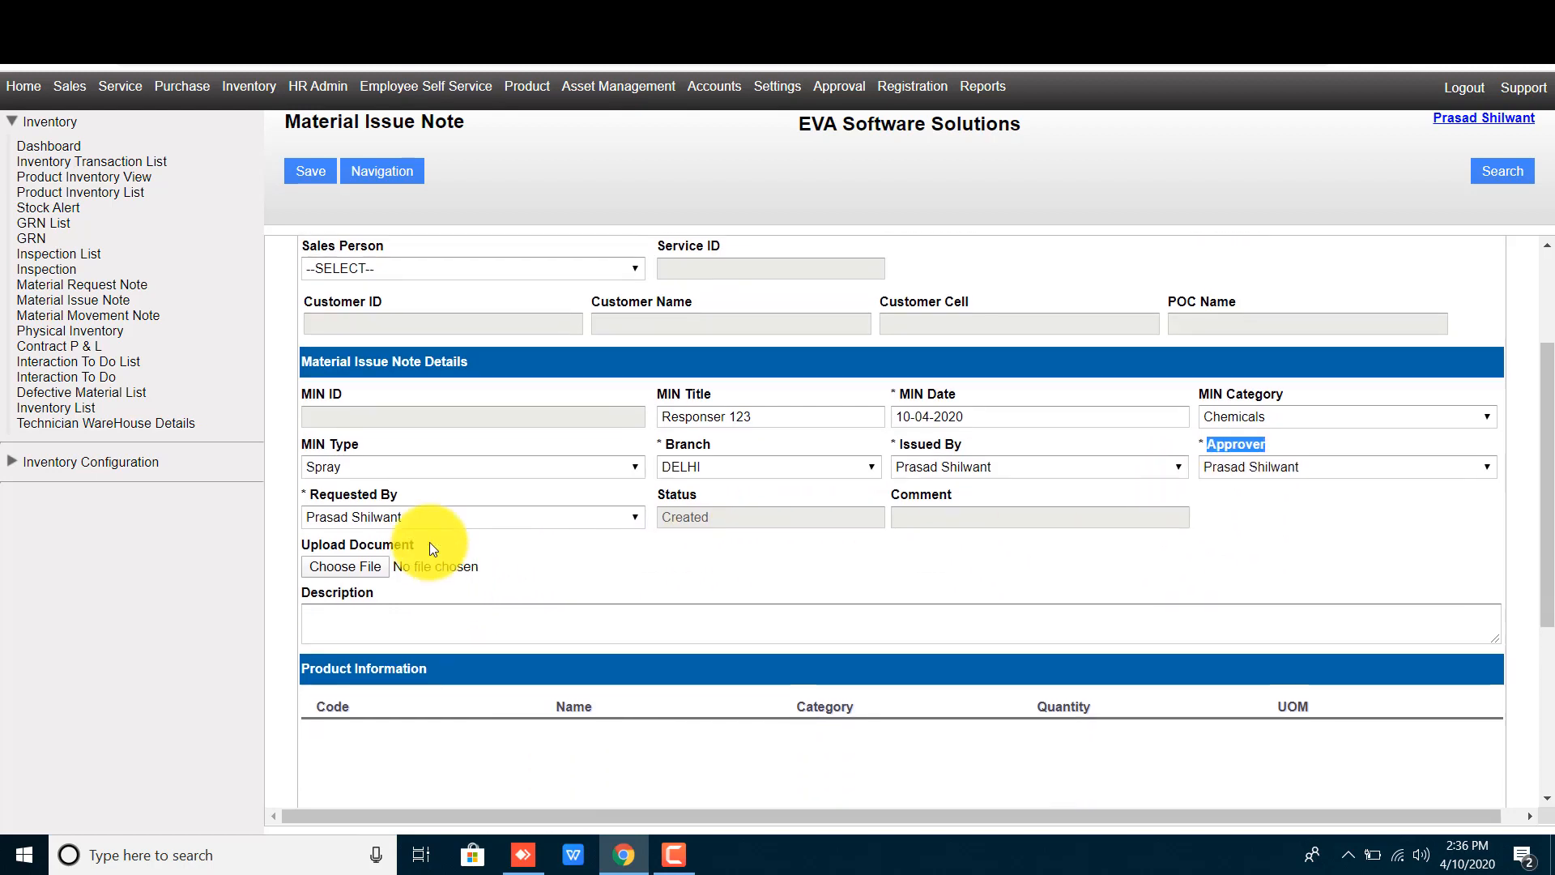
double_click(343, 456)
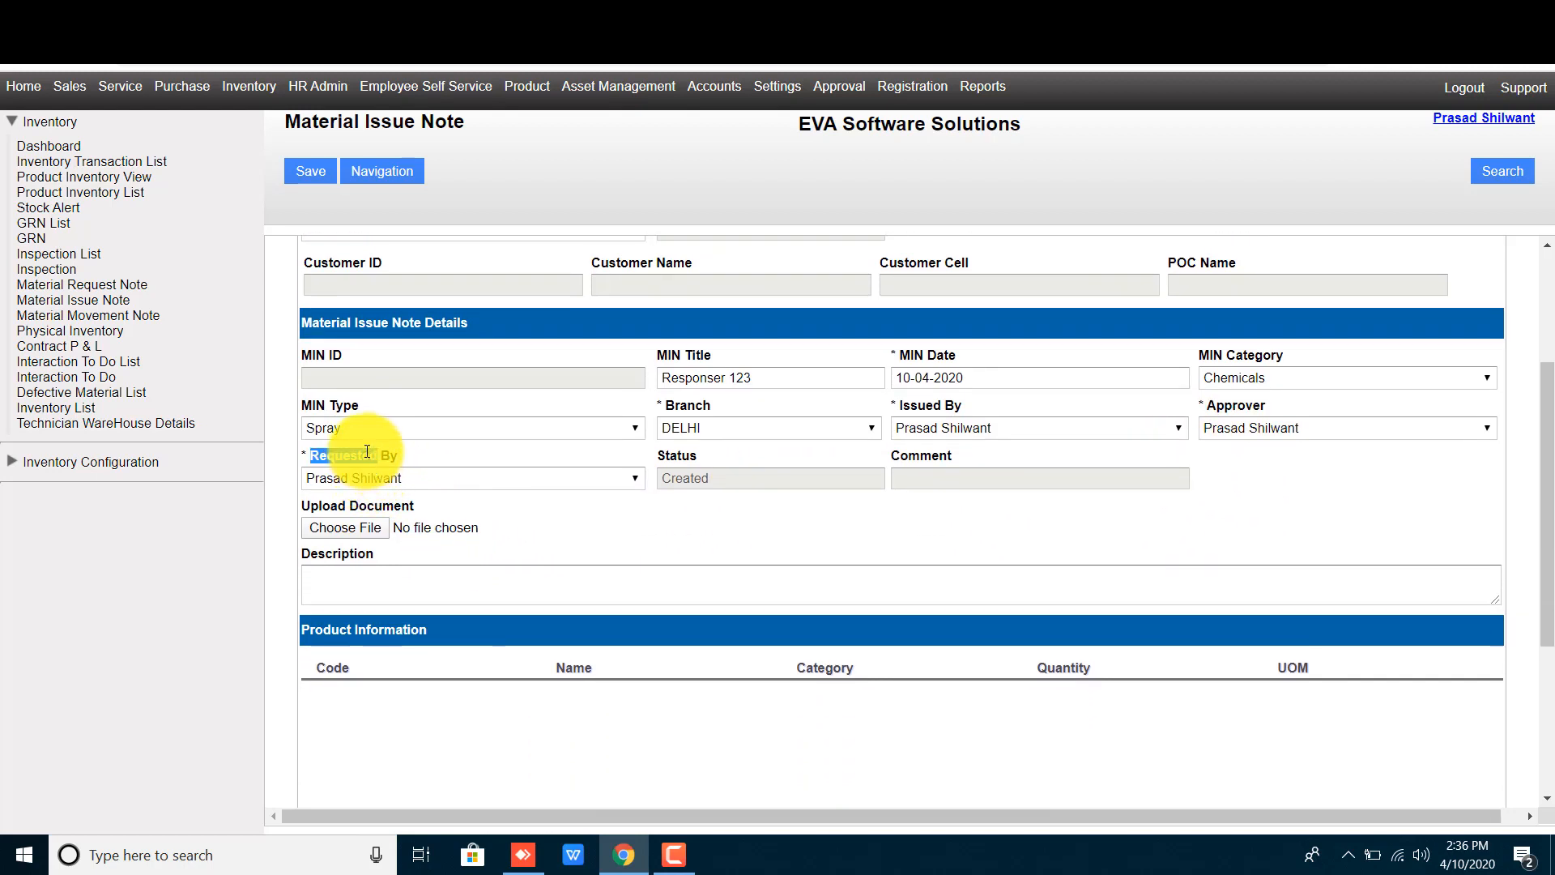
double_click(388, 455)
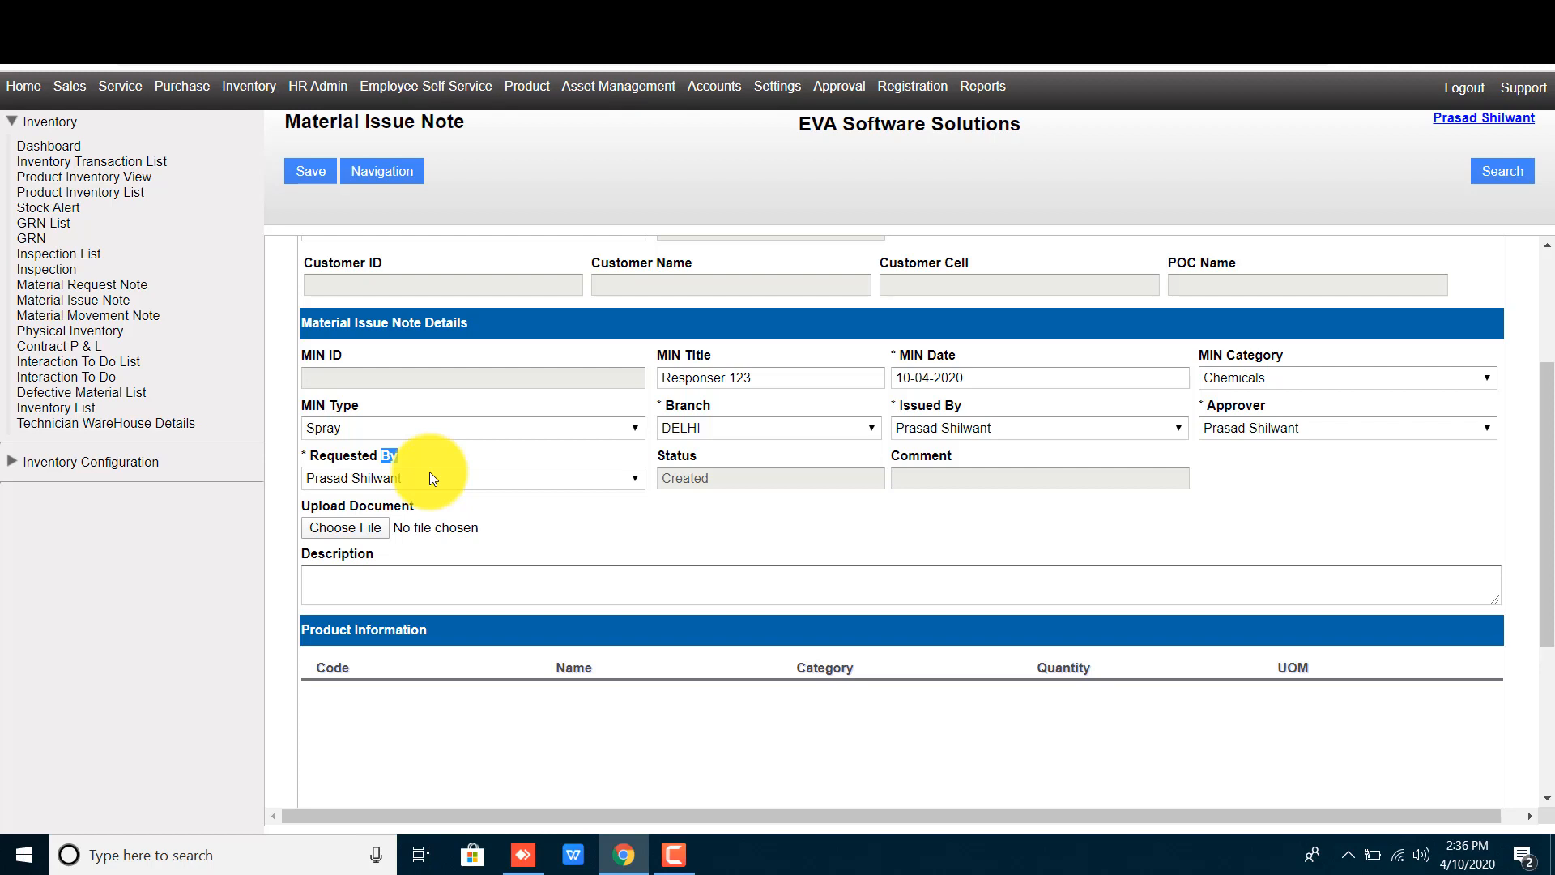
click(674, 452)
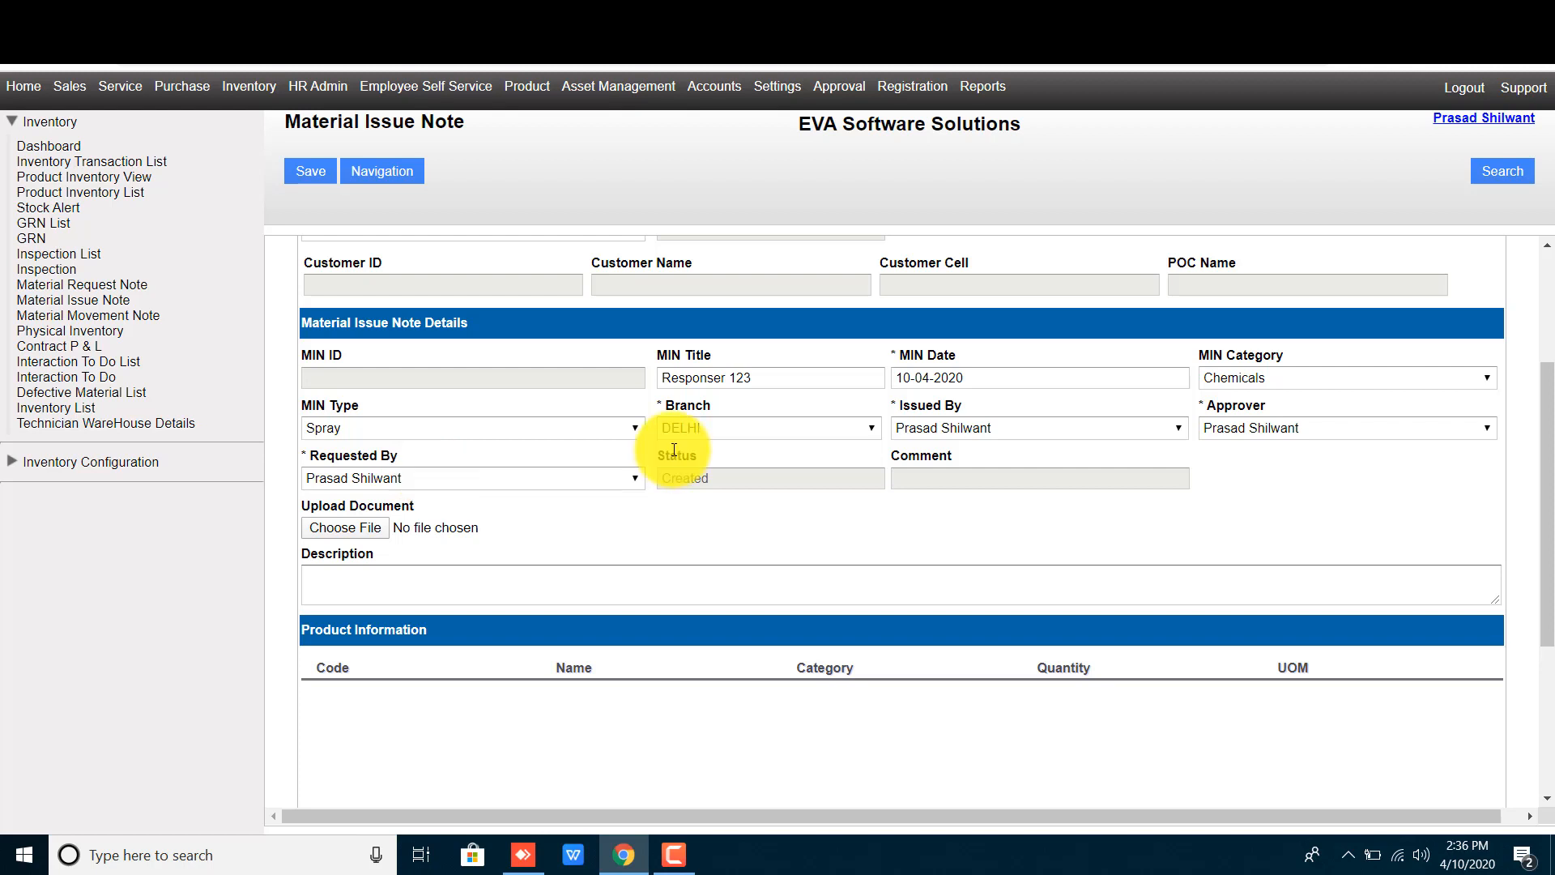
- Review the note's Status and Description fields and the Product Information and Material Required sections
double_click(682, 452)
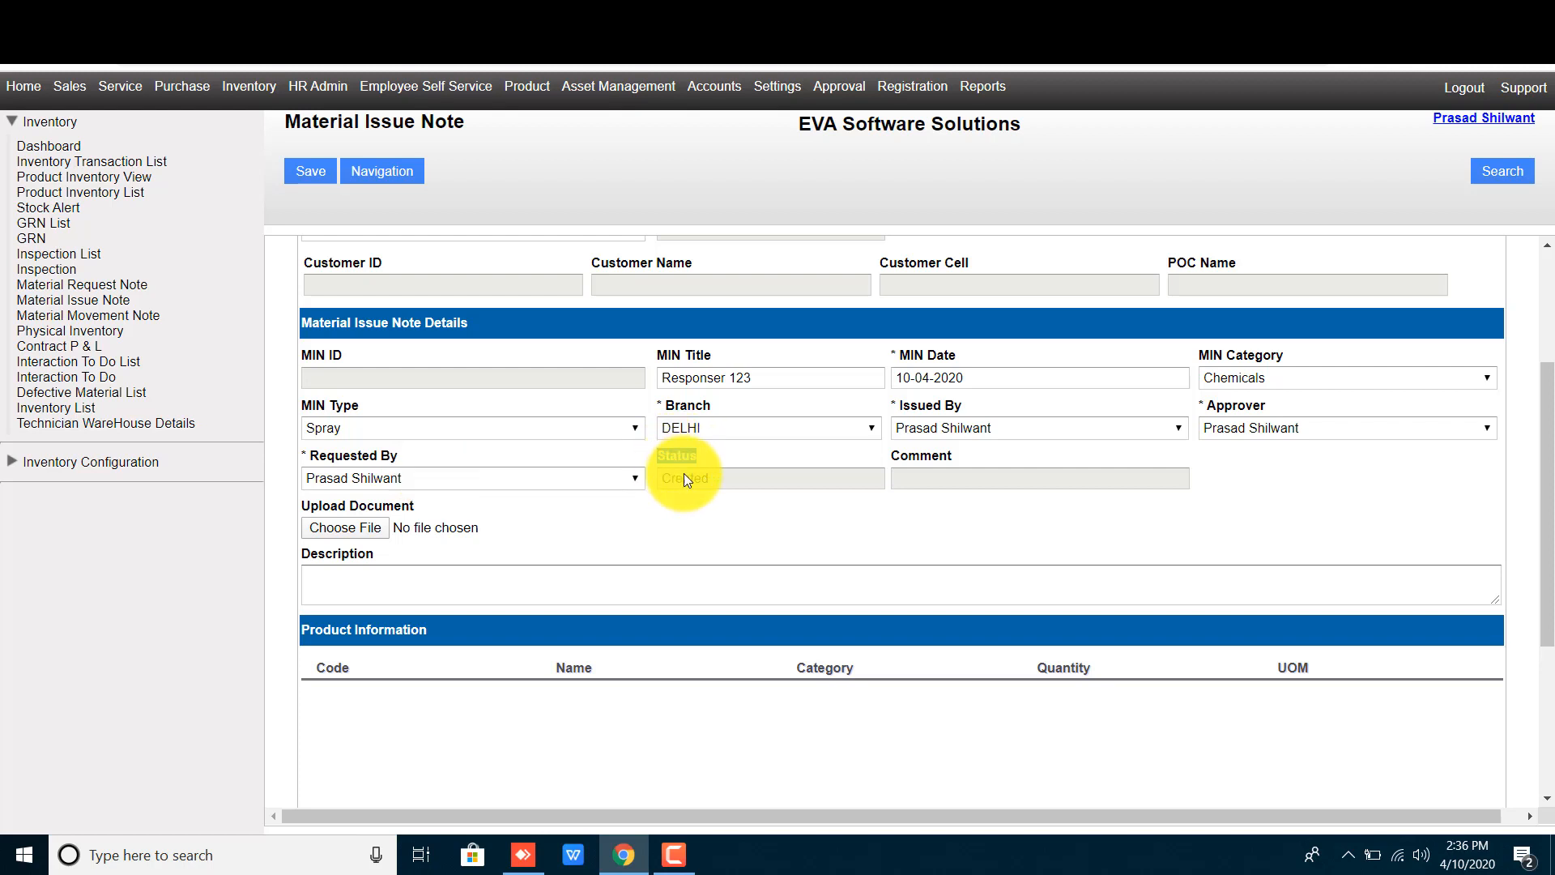
click(692, 479)
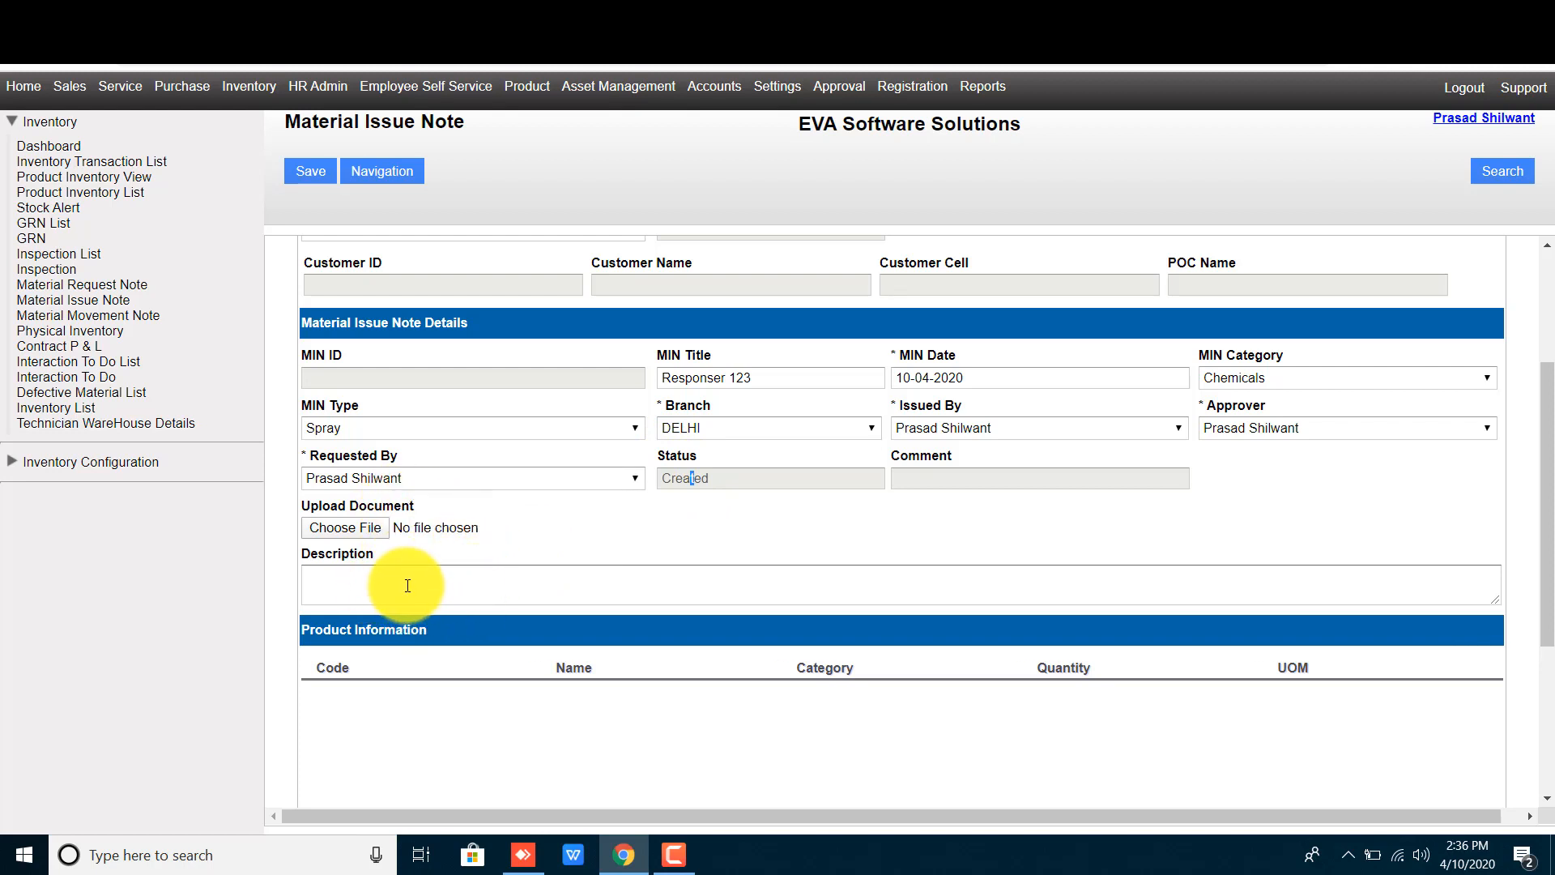
scroll(408, 585, down, 1)
click(357, 466)
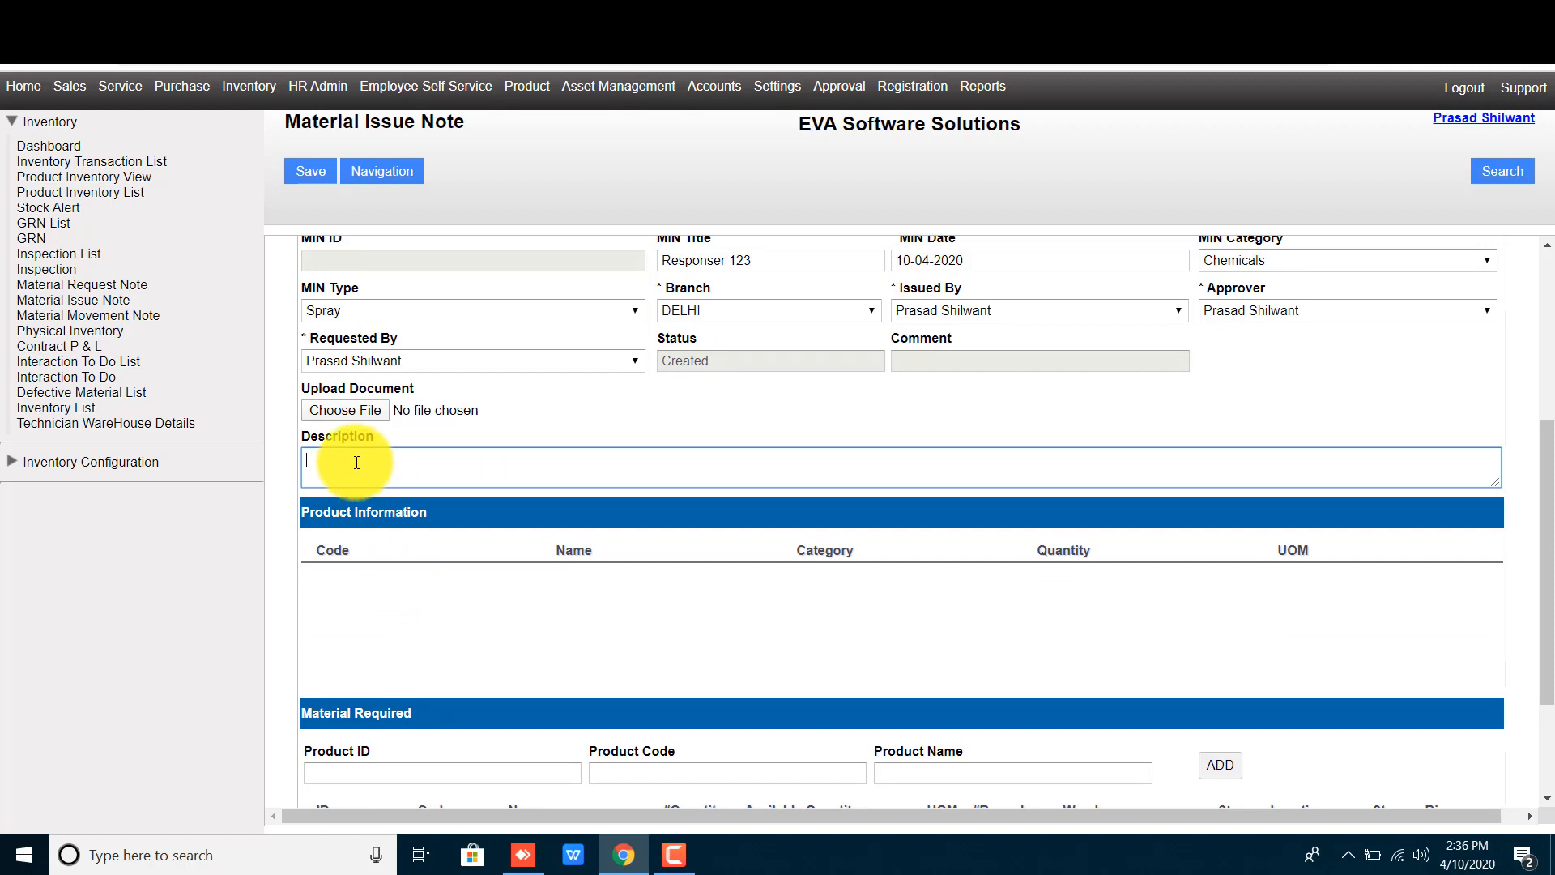
scroll(332, 486, down, 2)
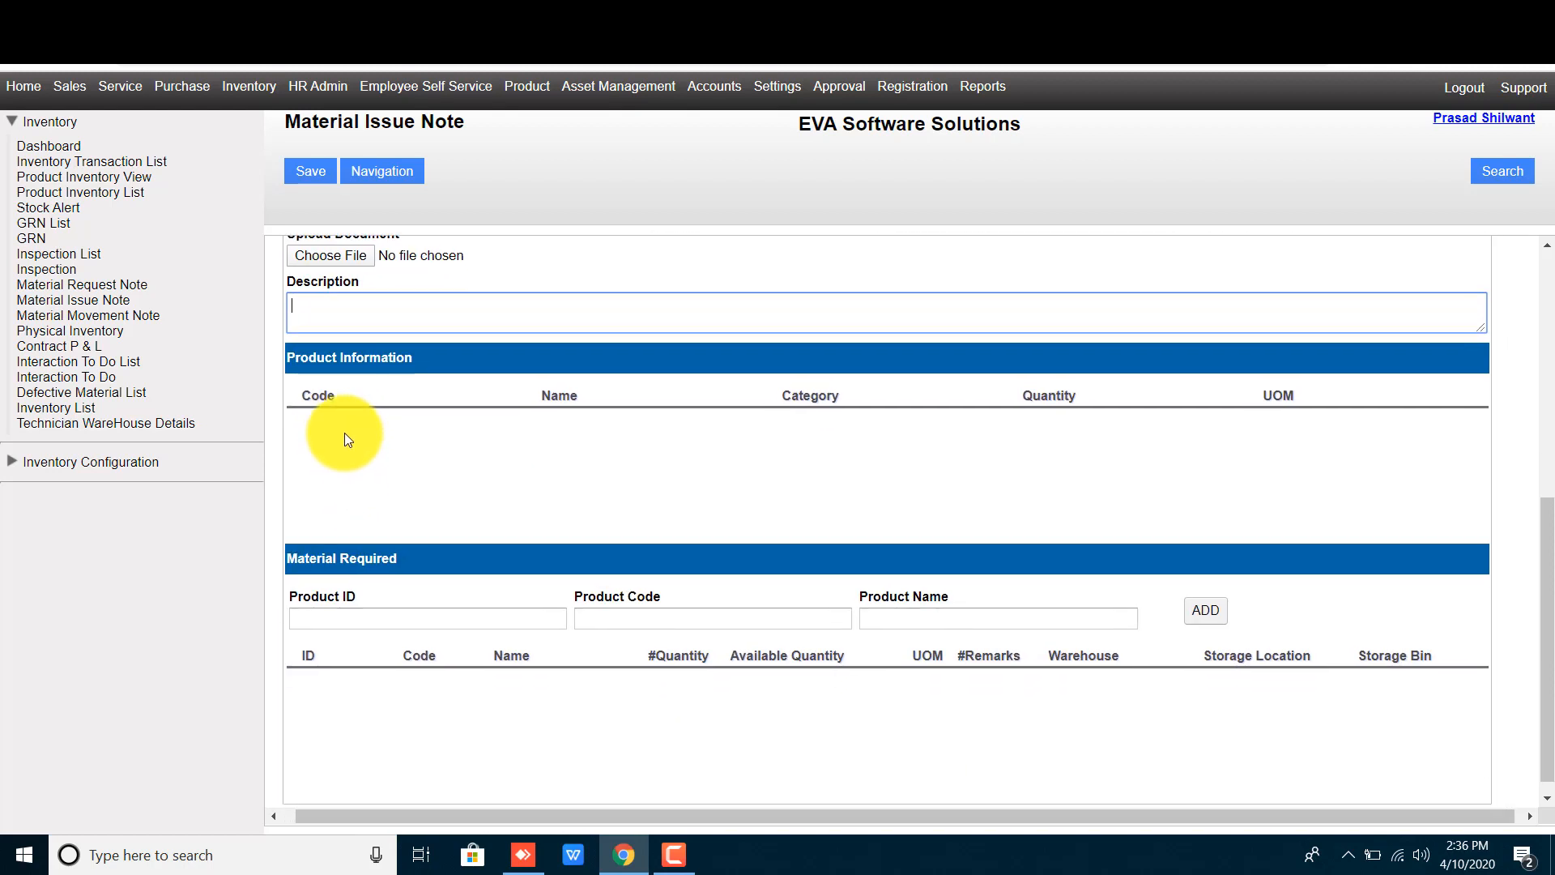
scroll(414, 520, left, 1)
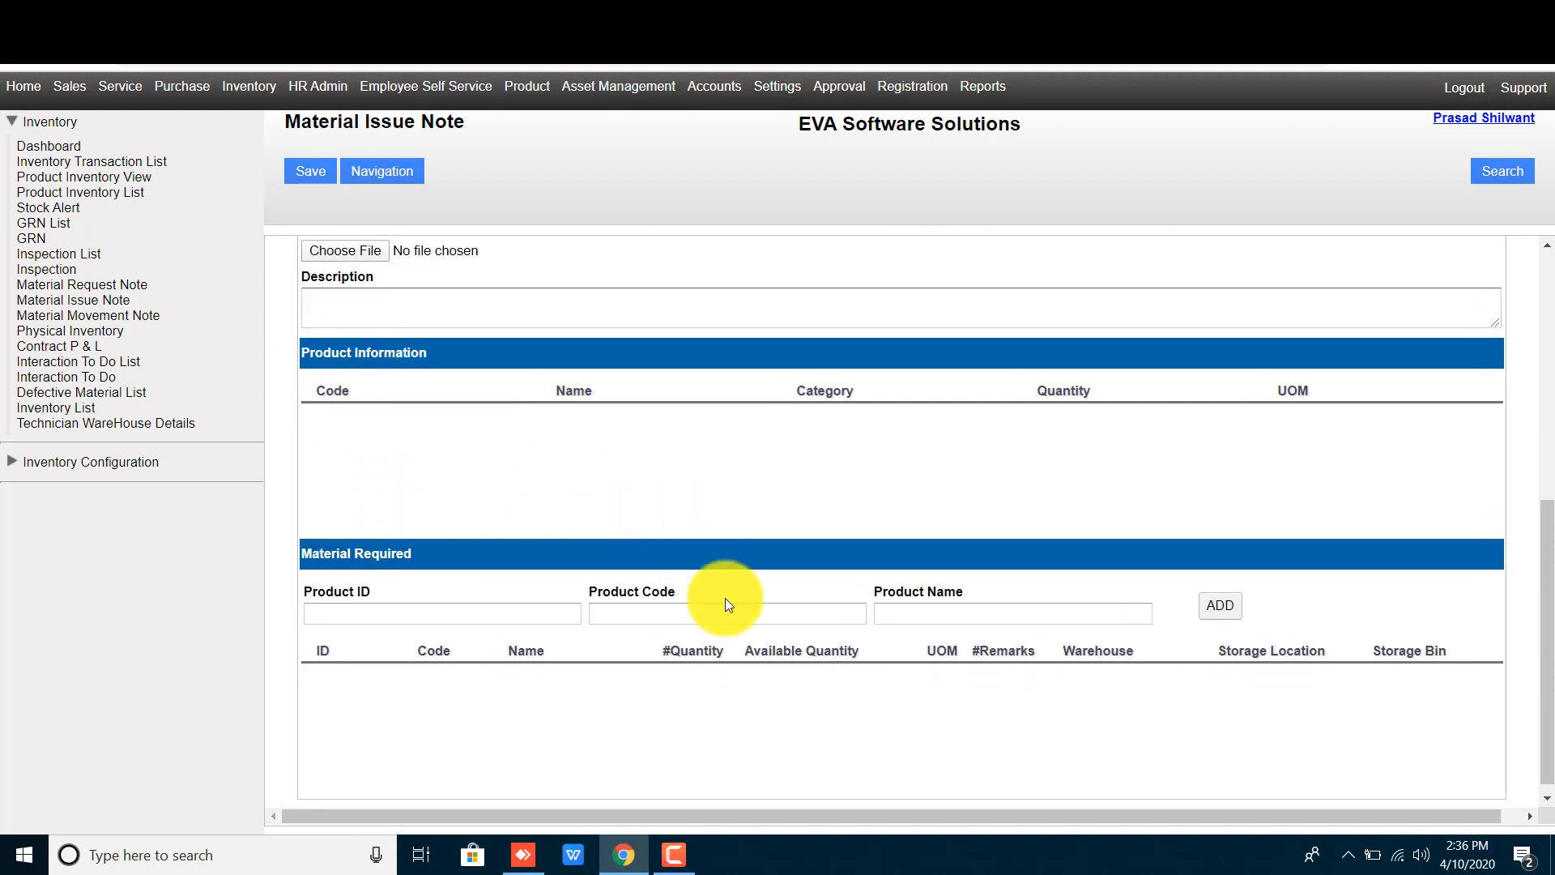
- Add the product Responser WHR to the Material Required list
click(945, 614)
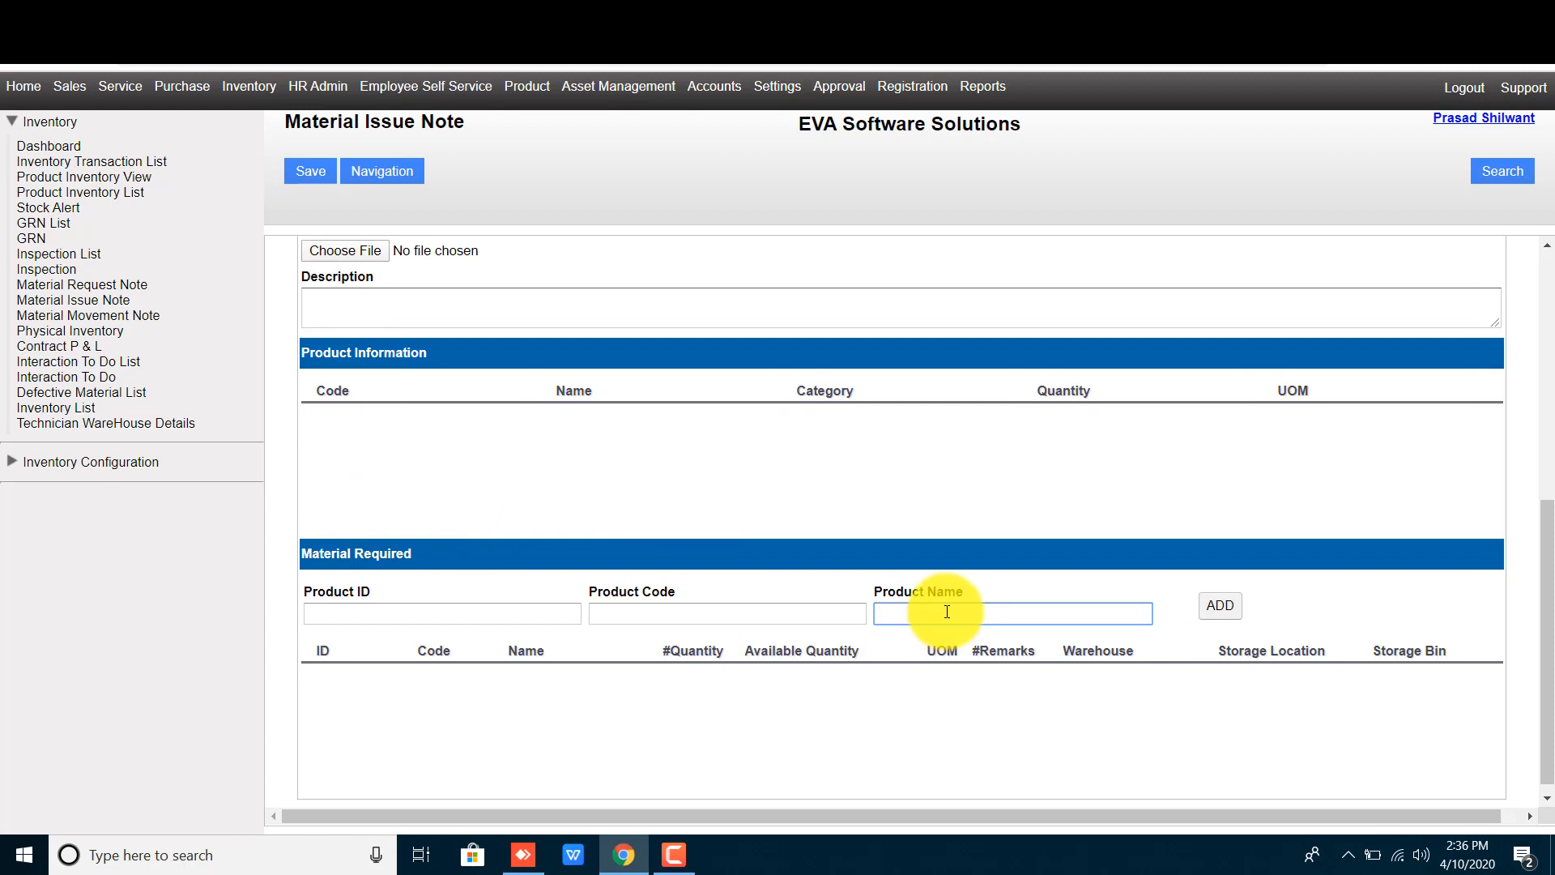
text(respo)
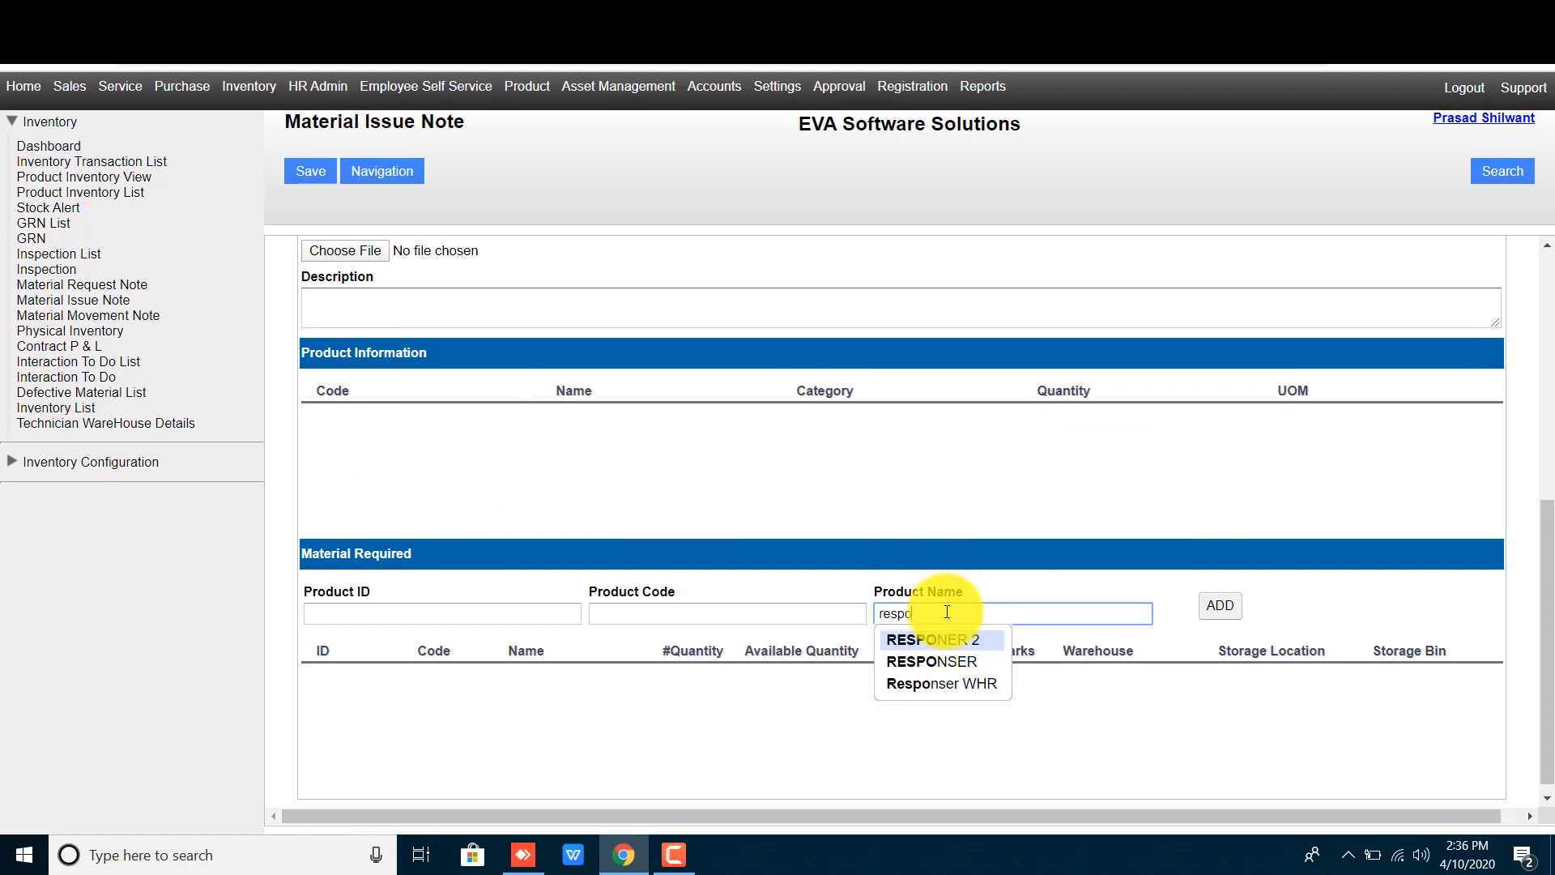
key(Down)
key(Down)
key(Return)
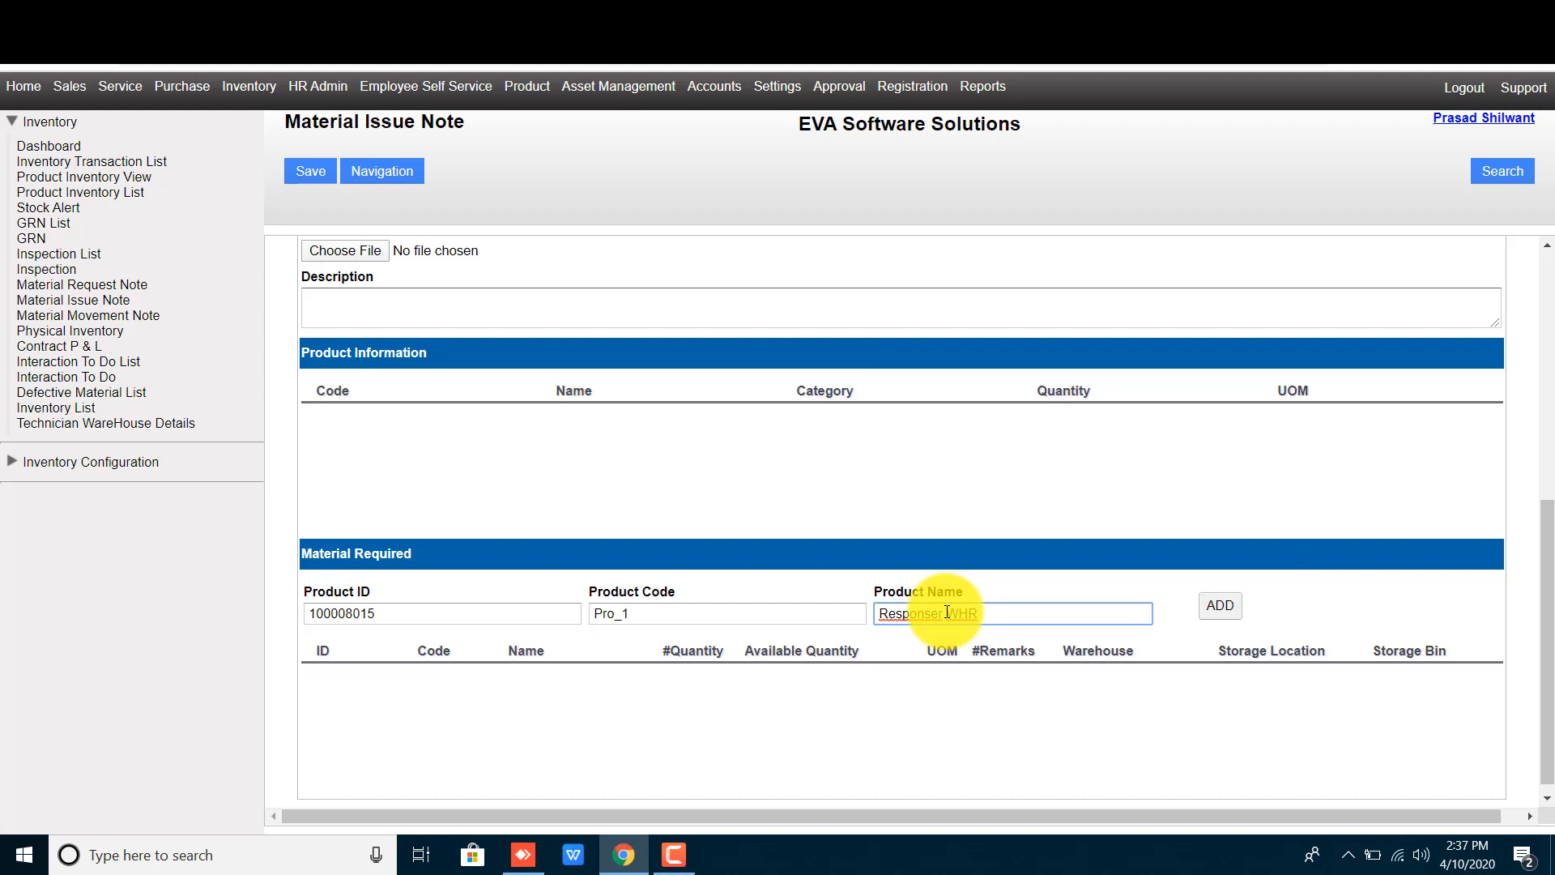
click(1221, 608)
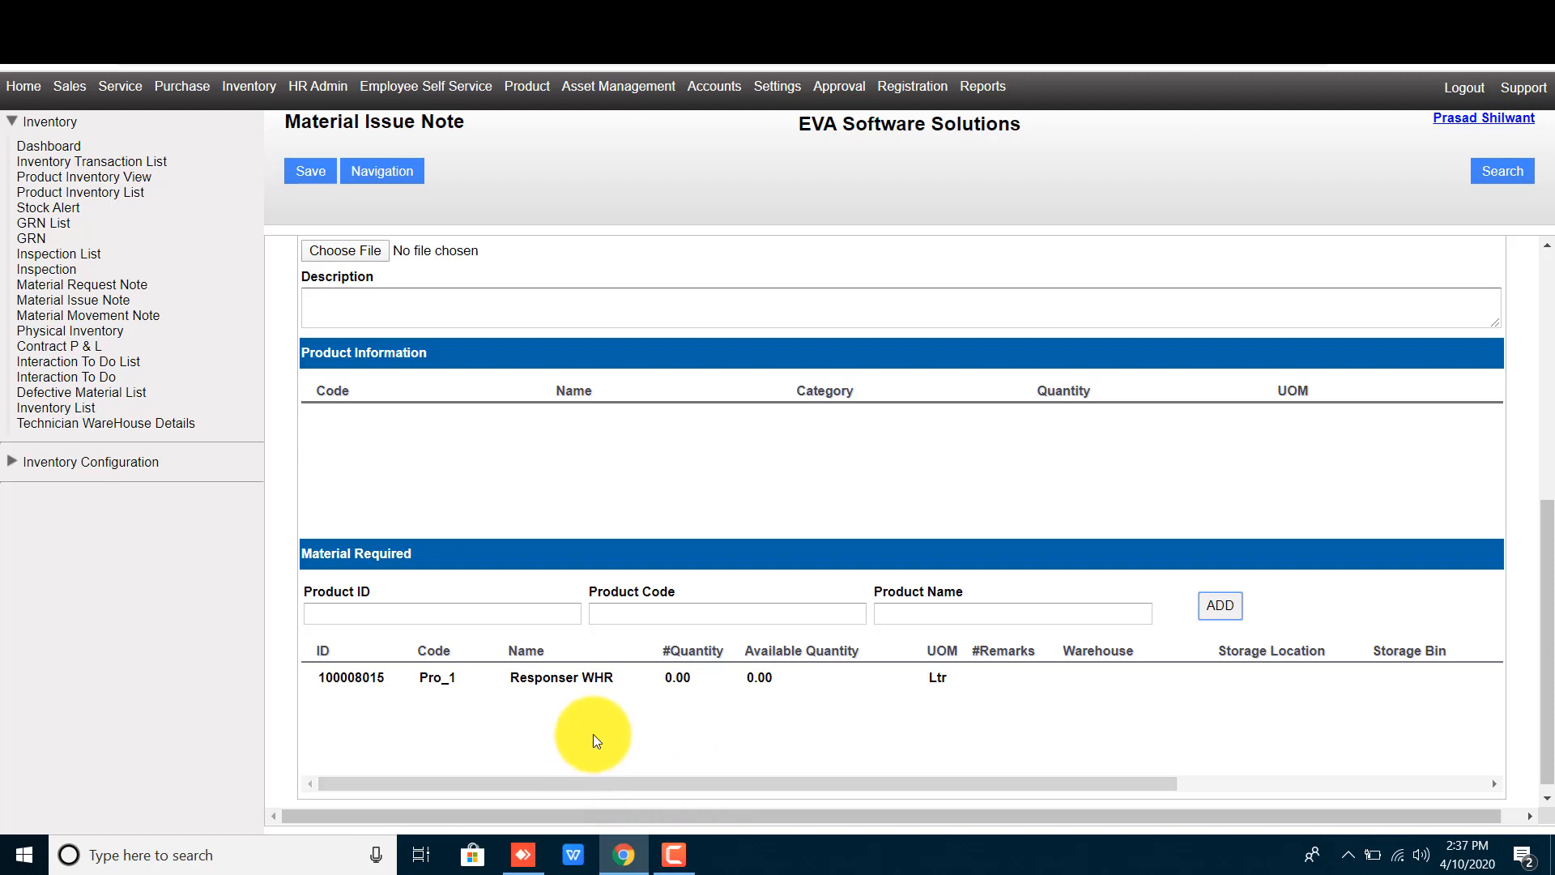
- Assign the Responser WHR line to warehouse EVA SOFTWARE SOLUTIONS, storage location EVA Location and storage bin EVA BIN
drag(718, 649, 661, 650)
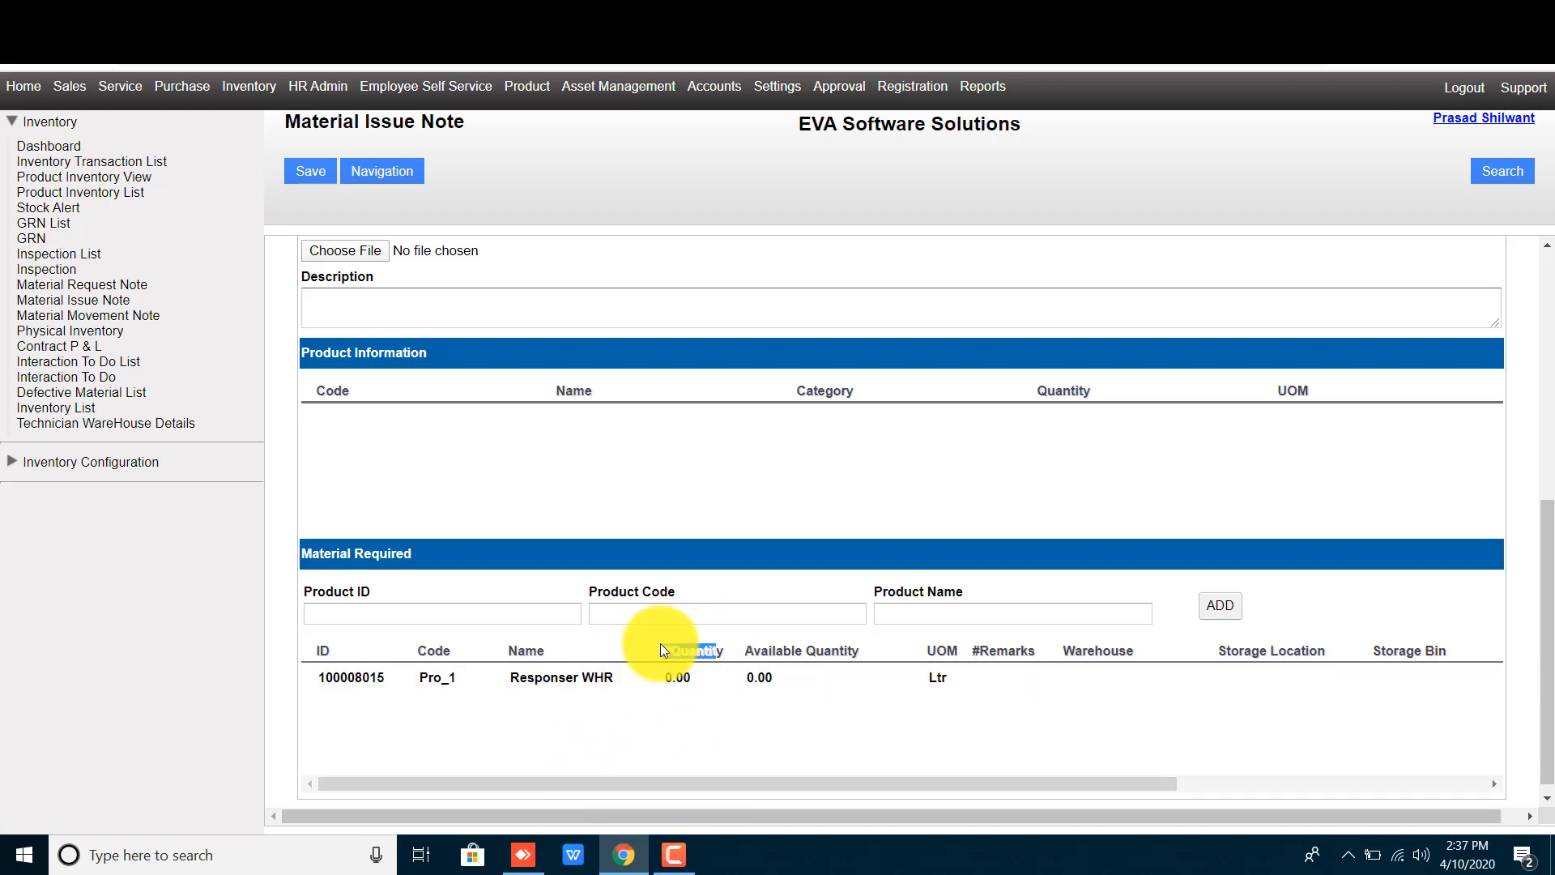
drag(857, 650, 756, 678)
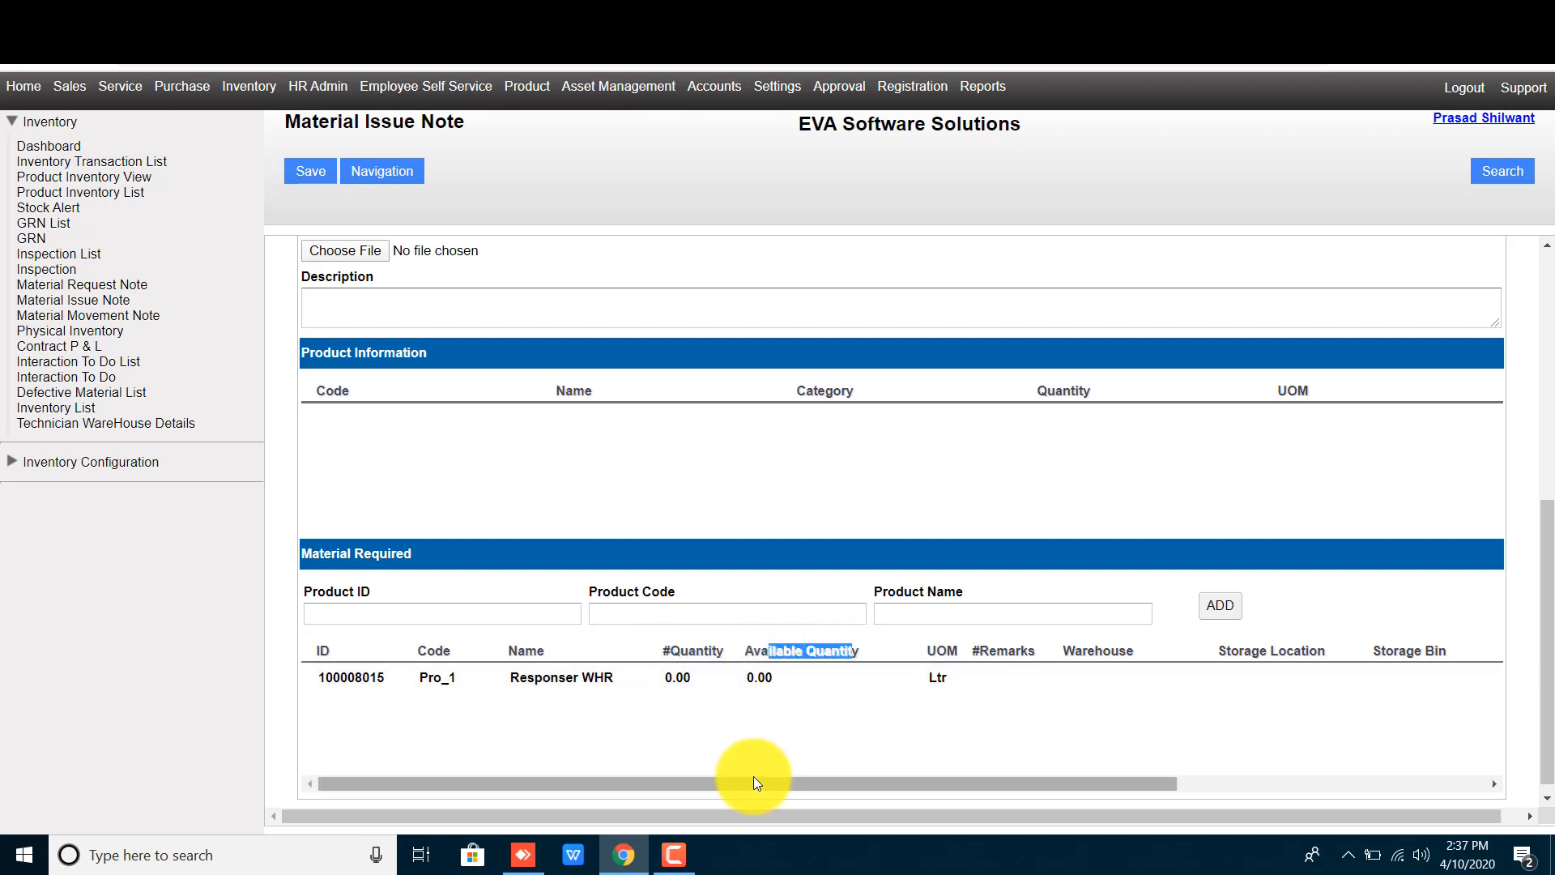
drag(750, 779, 1102, 778)
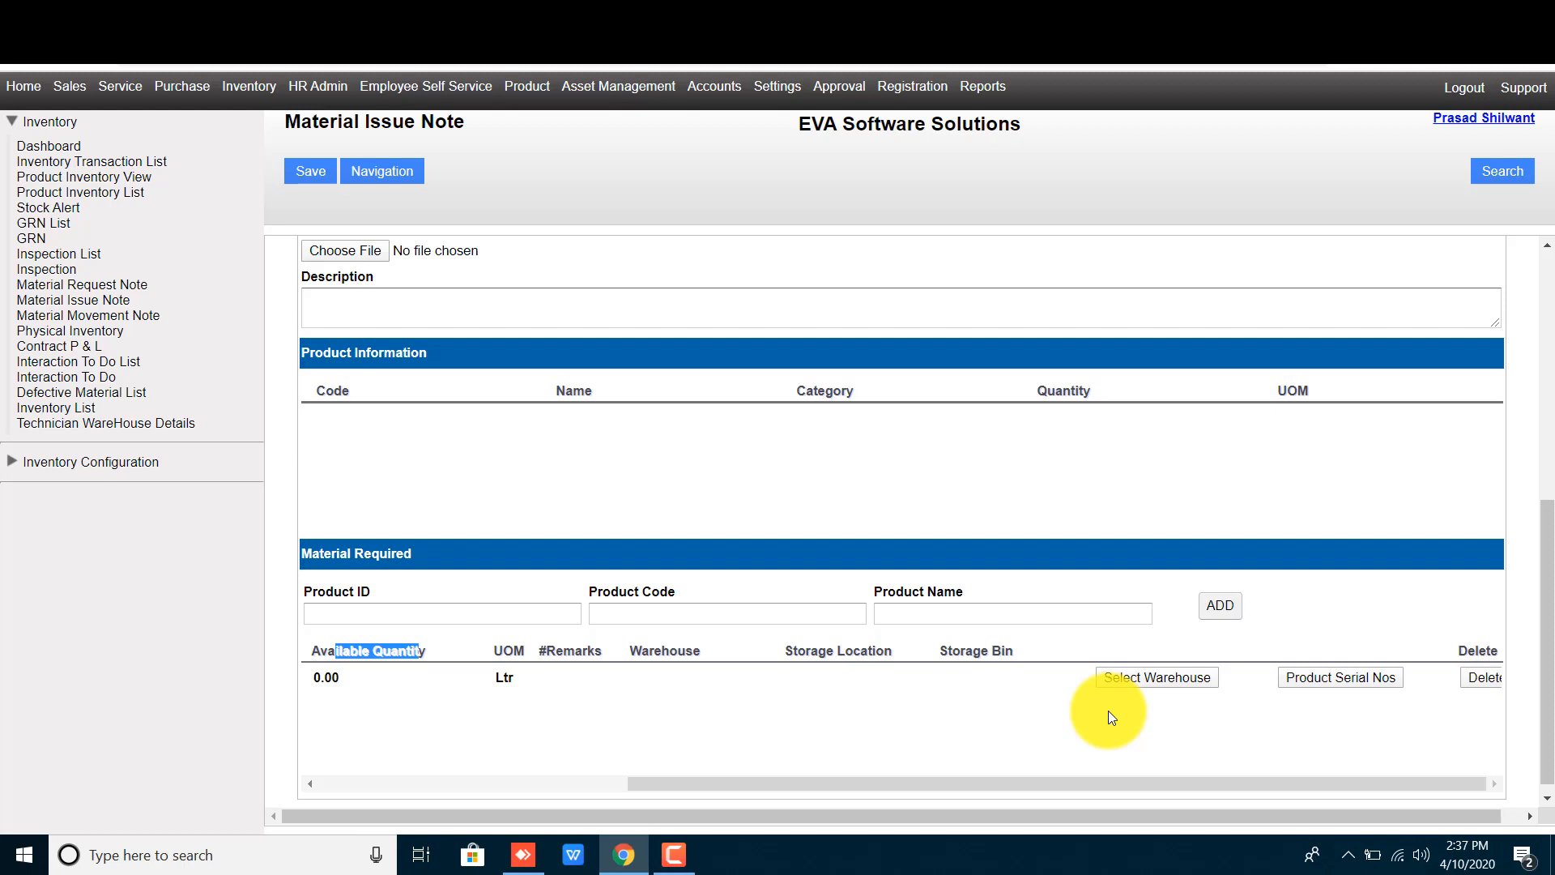
click(1118, 679)
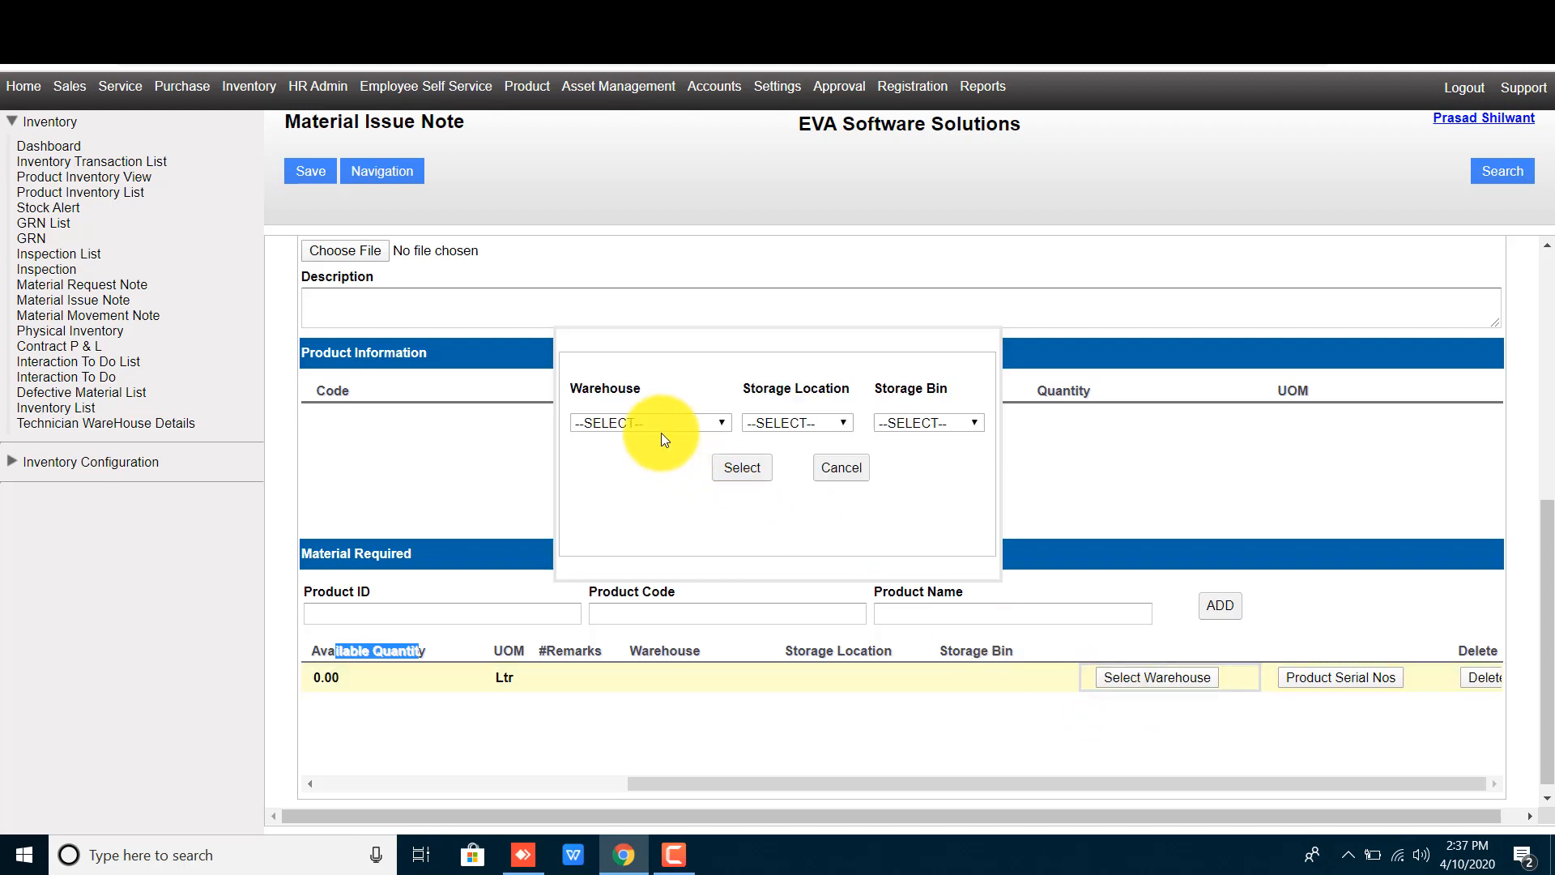
click(659, 421)
click(630, 459)
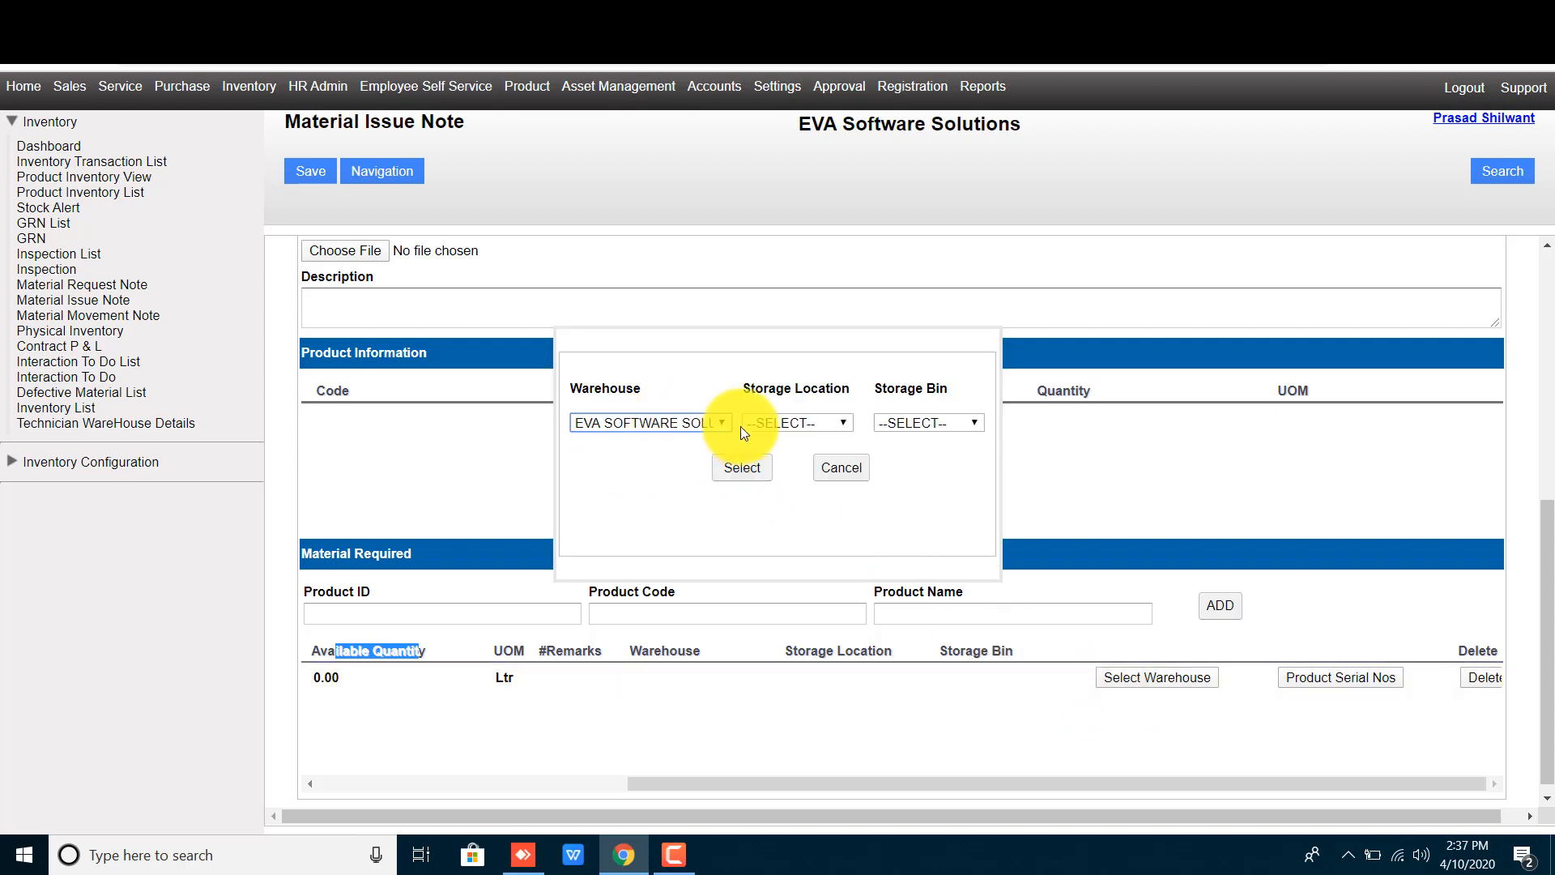
click(769, 422)
click(779, 458)
click(889, 424)
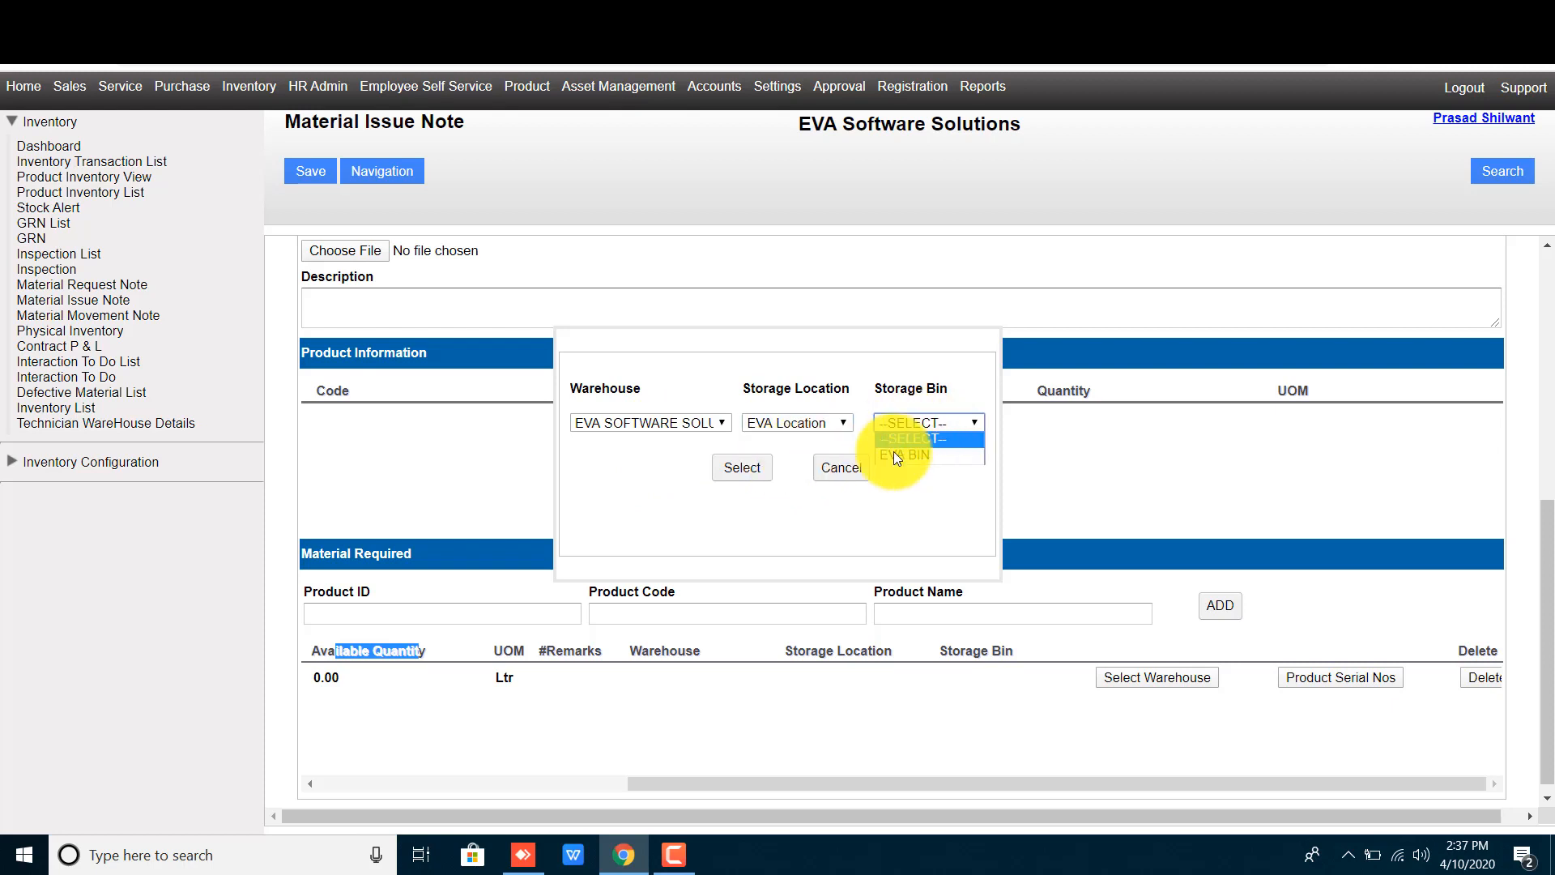
click(897, 456)
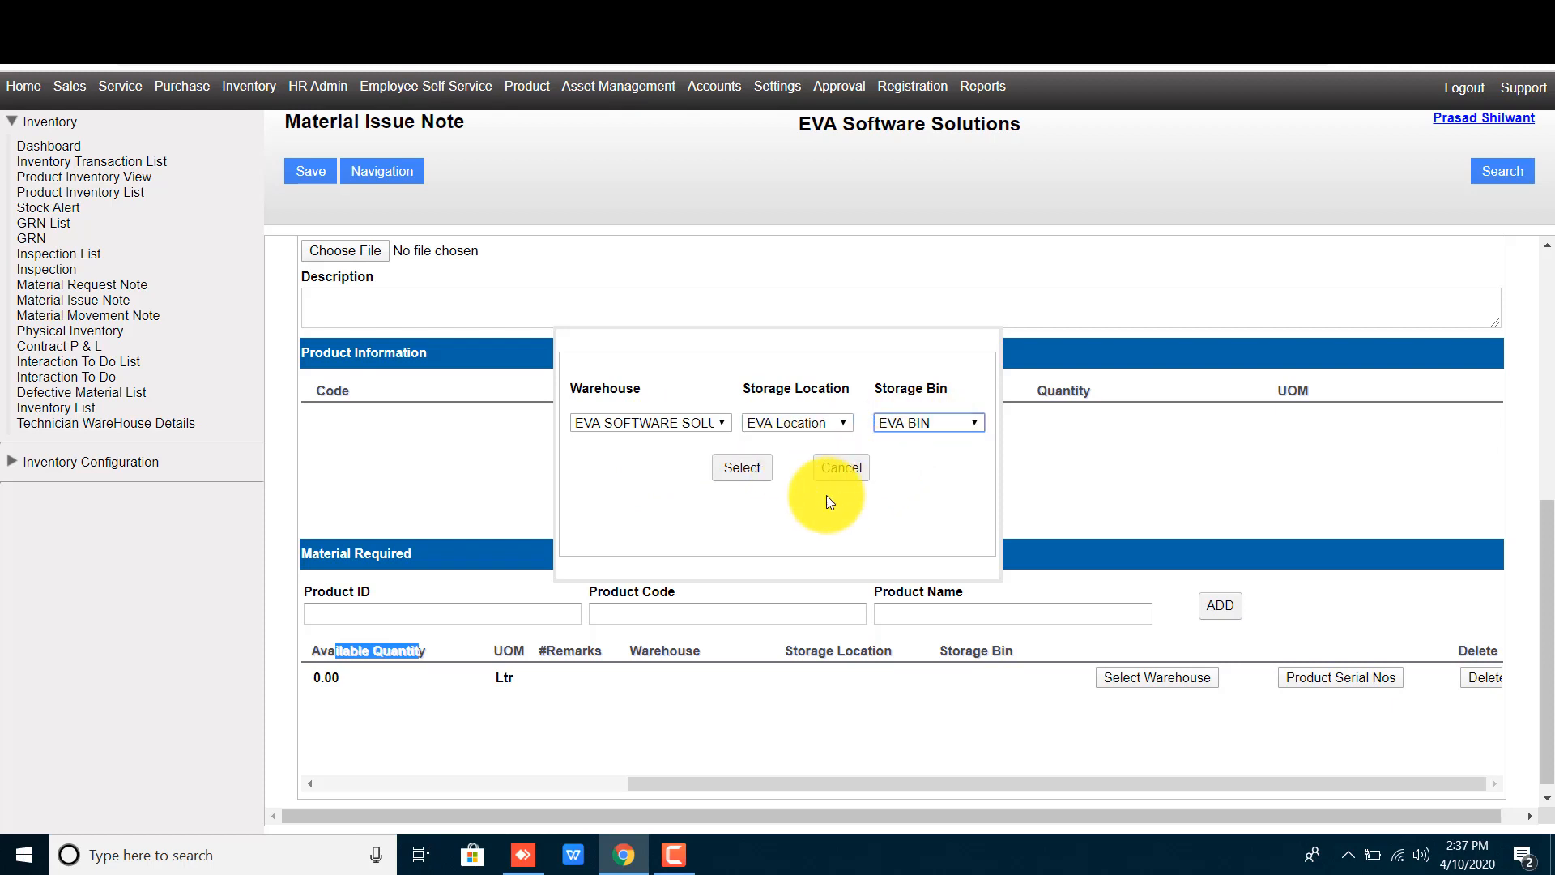
click(739, 470)
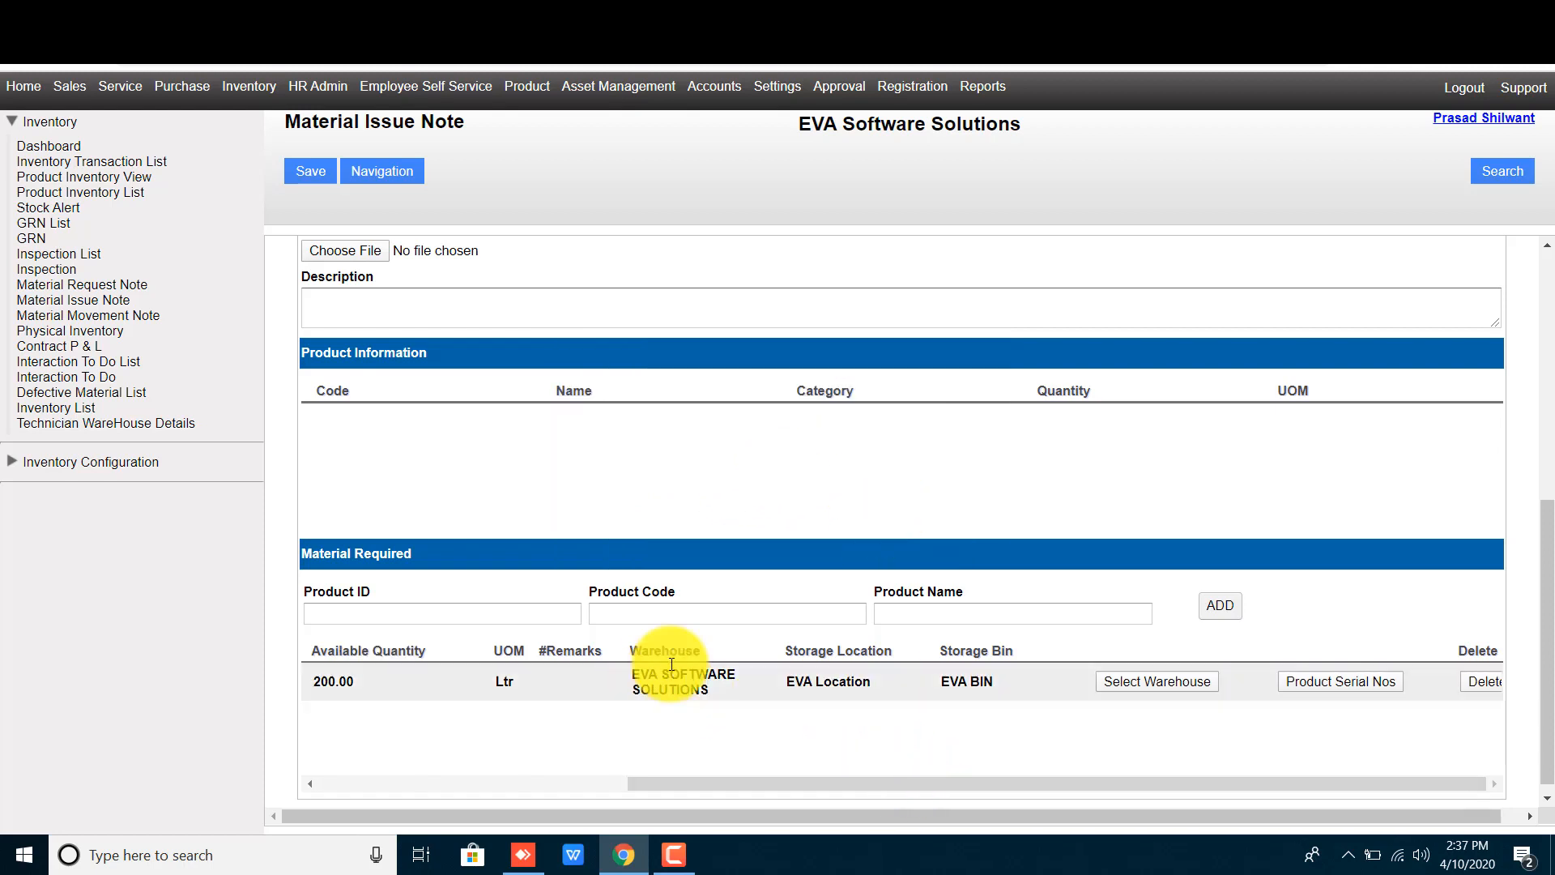
- Set the issue quantity of the Responser WHR line to 10
drag(826, 784, 547, 770)
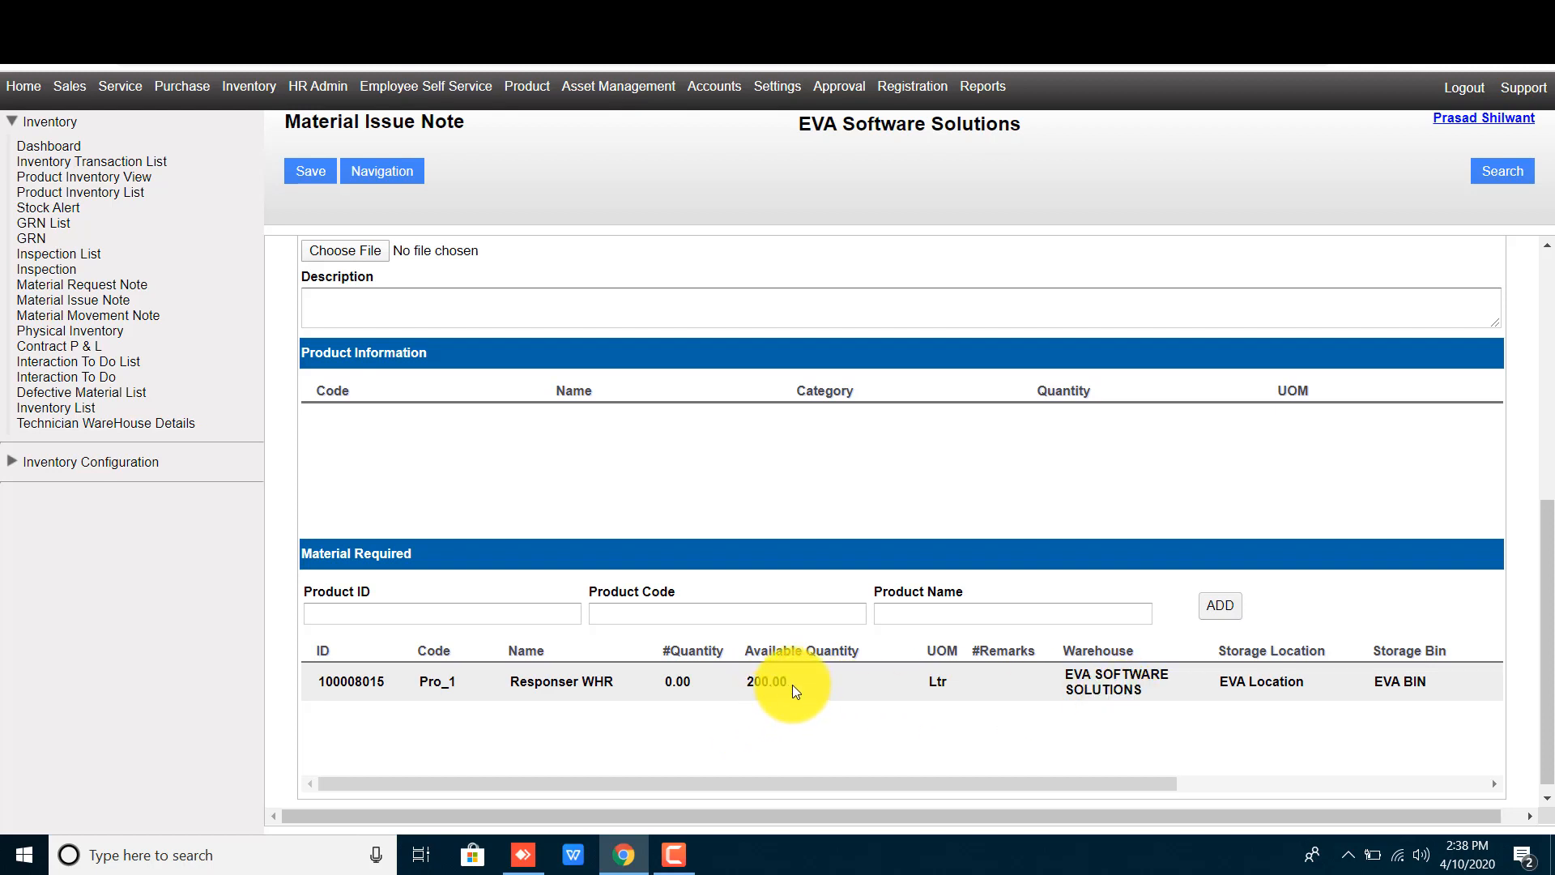
click(685, 681)
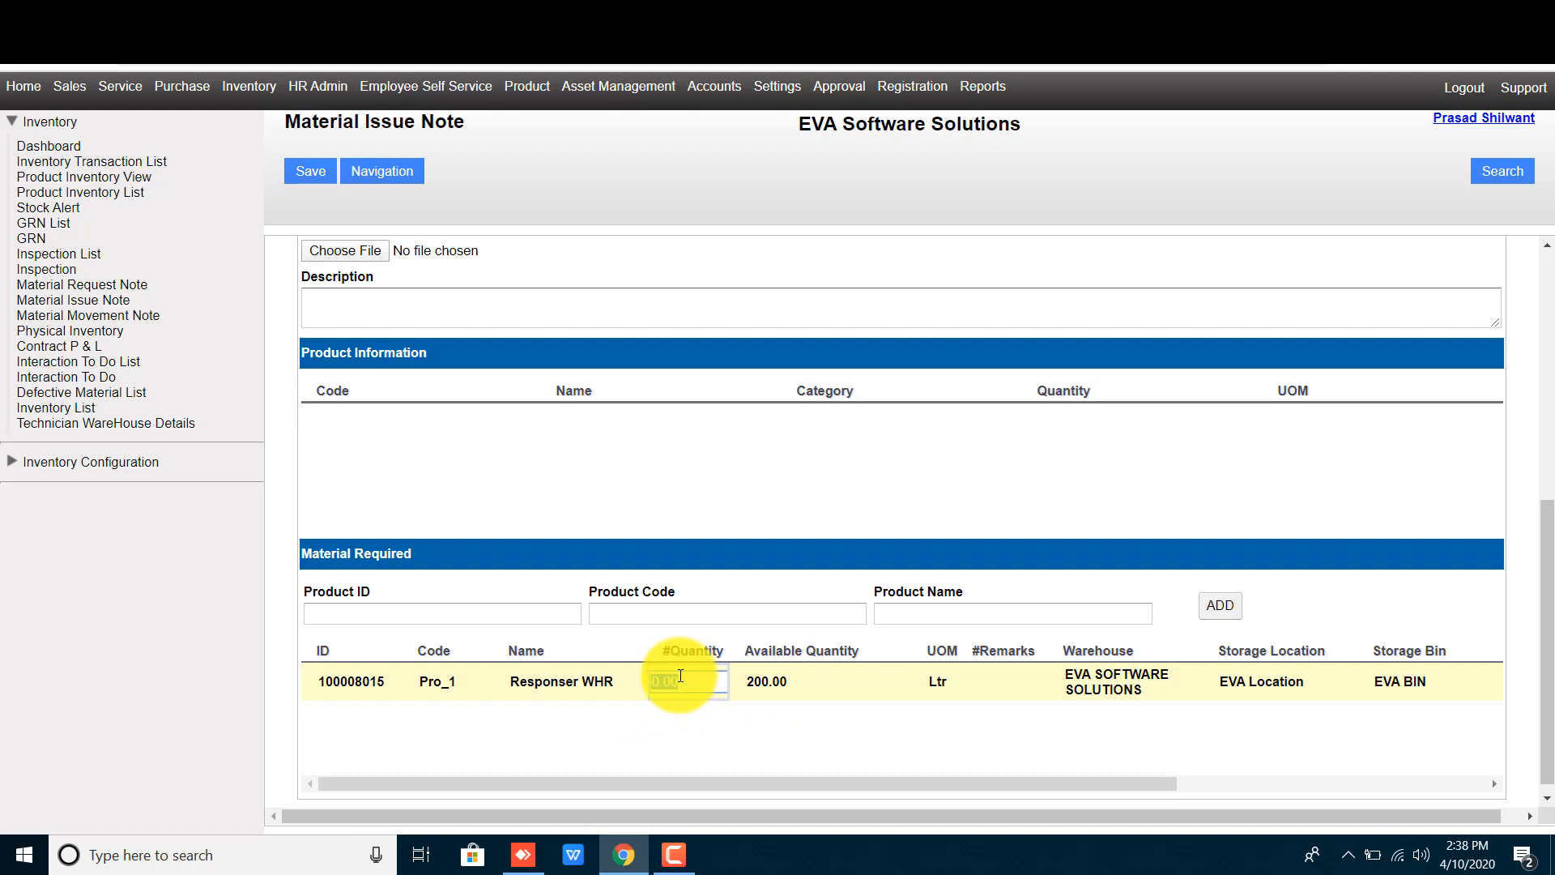
text(10)
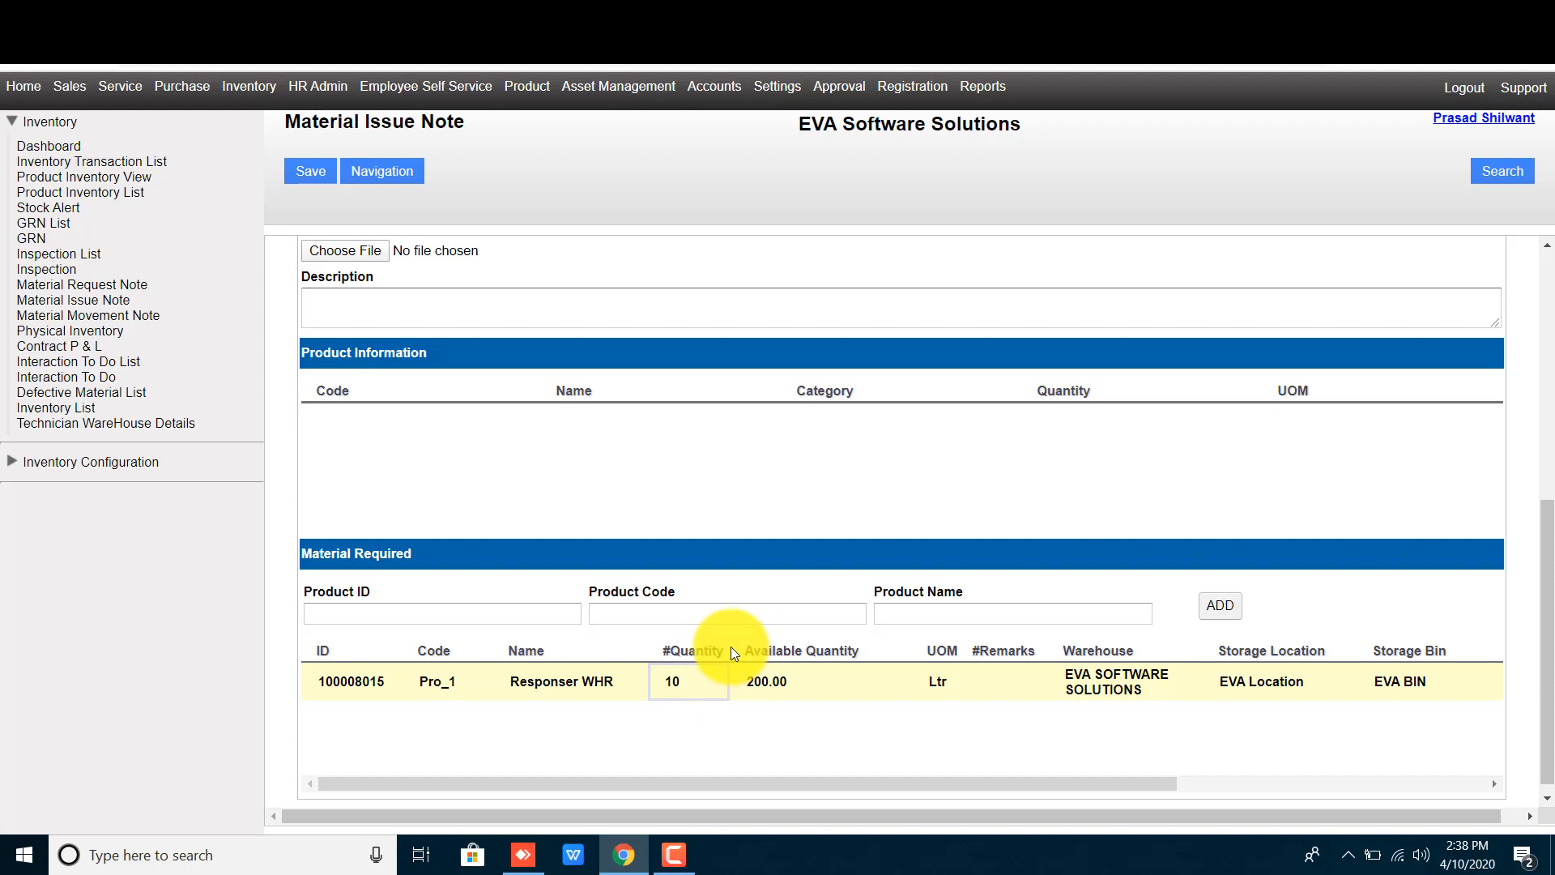
- Save the material issue note and acknowledge the confirmation
scroll(925, 726, down, 1)
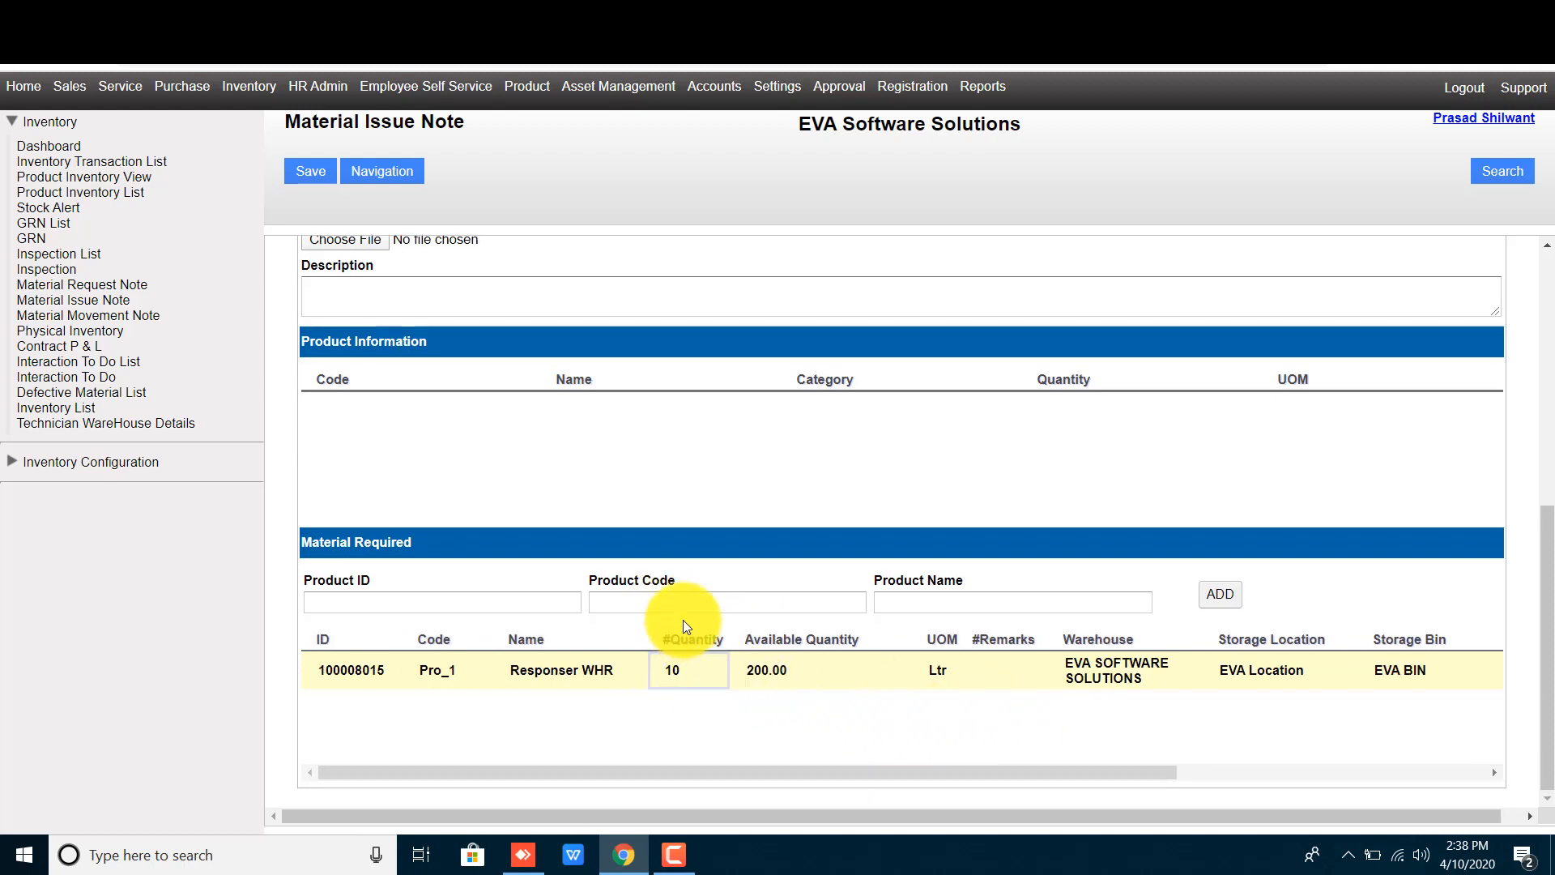
scroll(552, 474, up, 2)
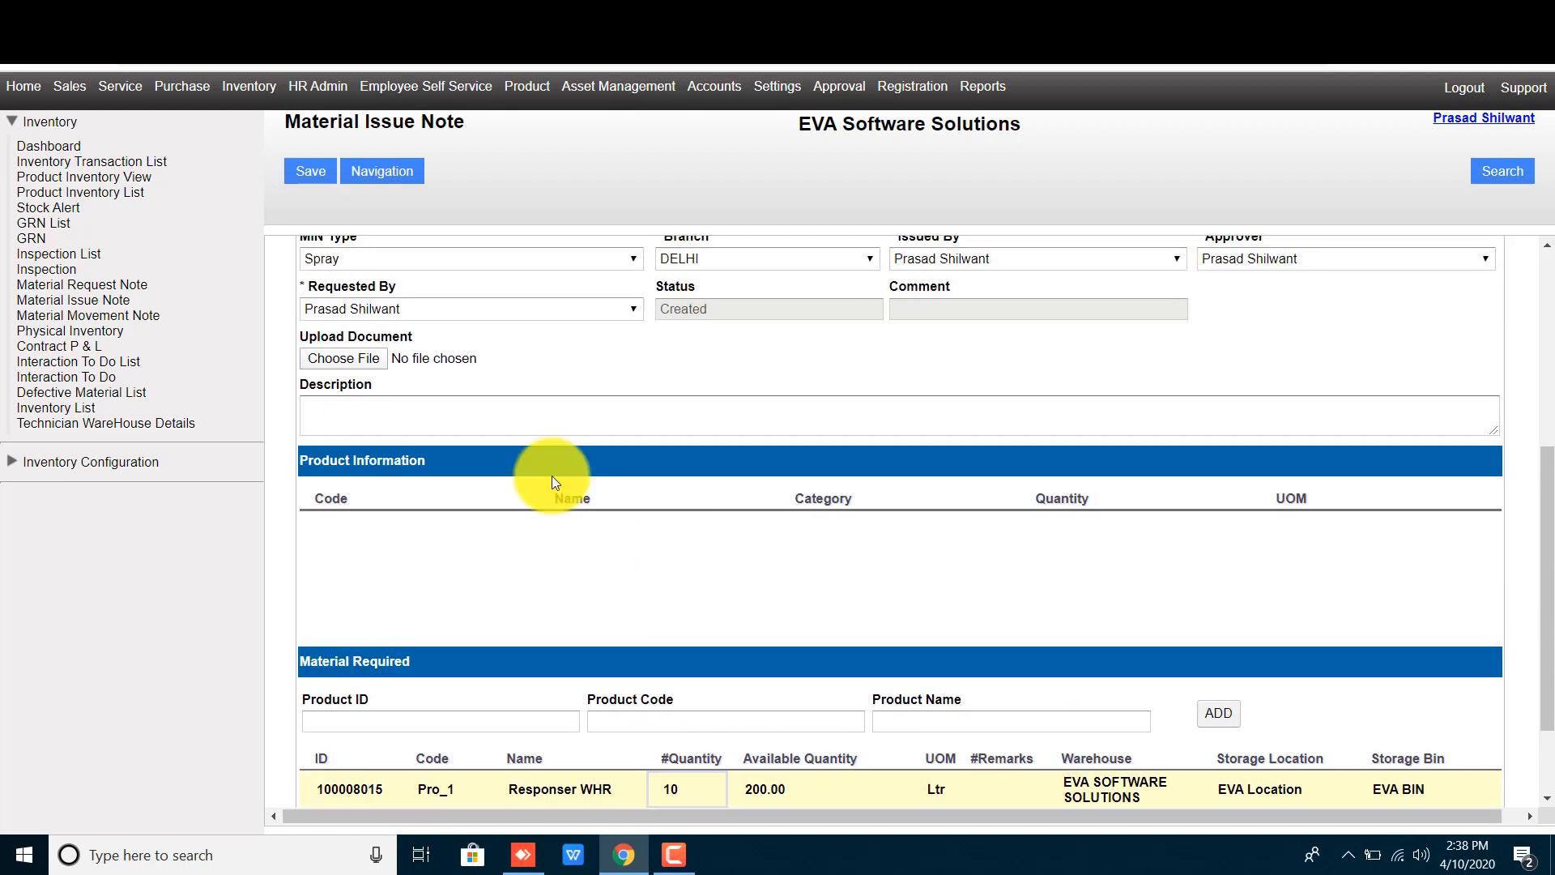
click(312, 175)
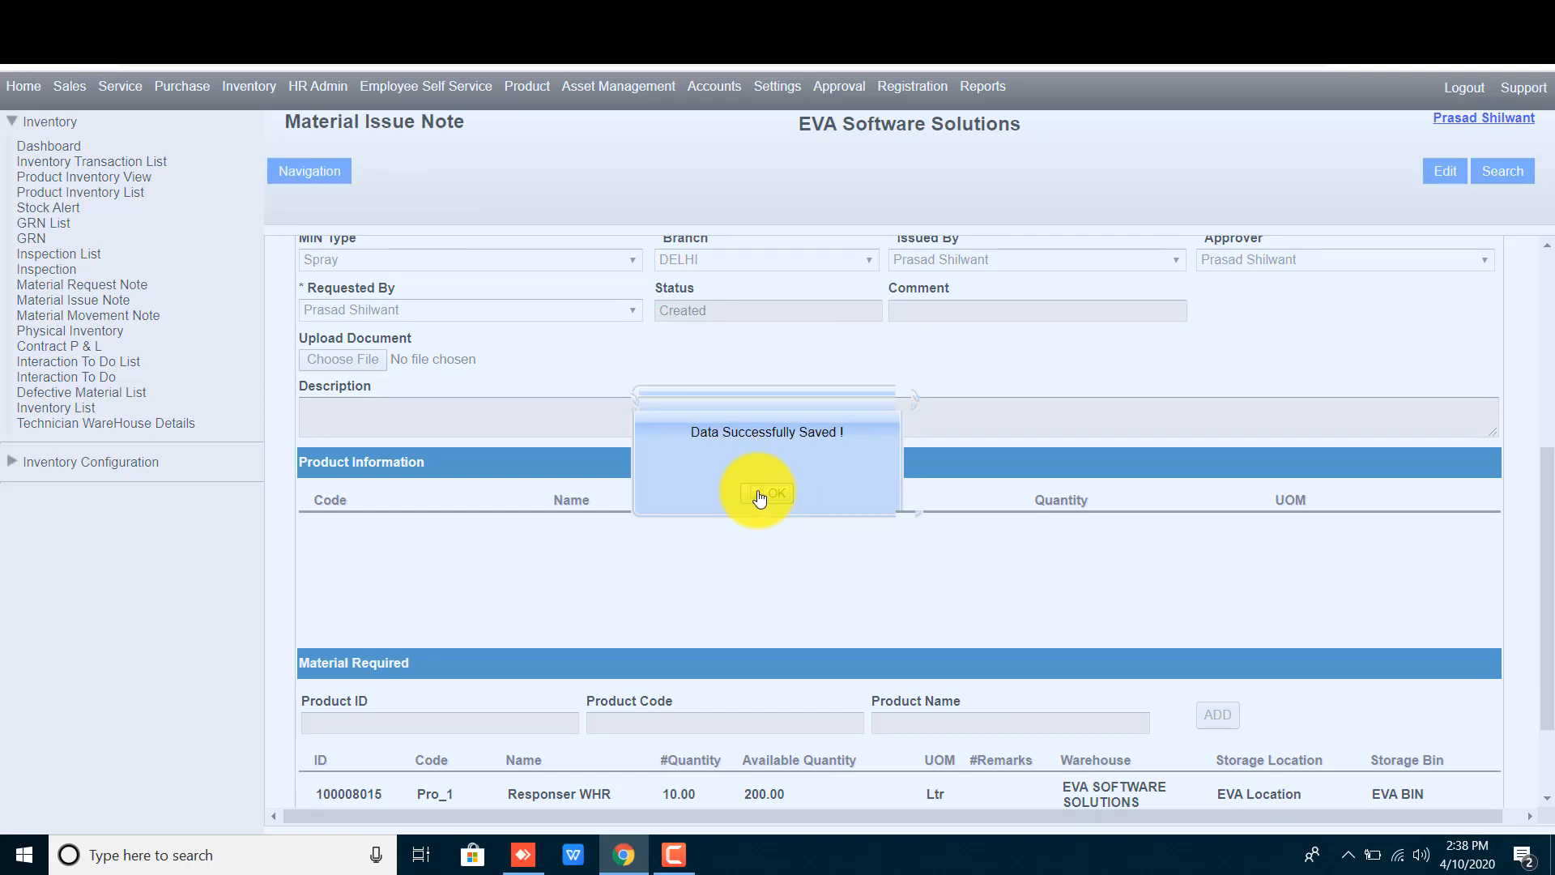
click(759, 495)
- Examine the saved note from its reference details down to the quantities and storage columns in Material Required
scroll(824, 658, down, 2)
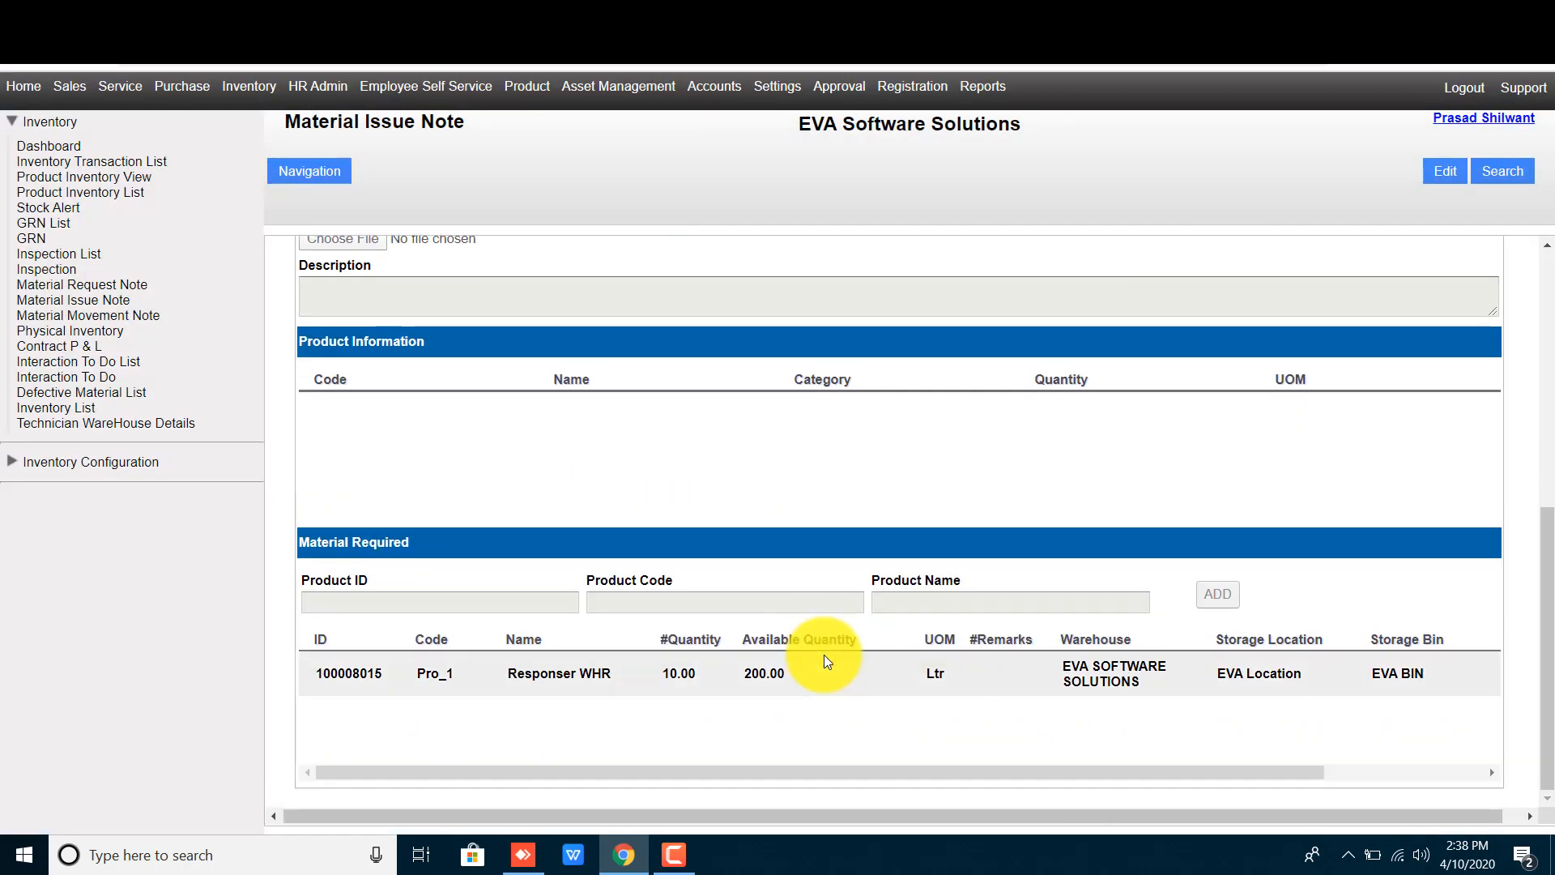
scroll(874, 539, up, 1)
scroll(887, 596, down, 1)
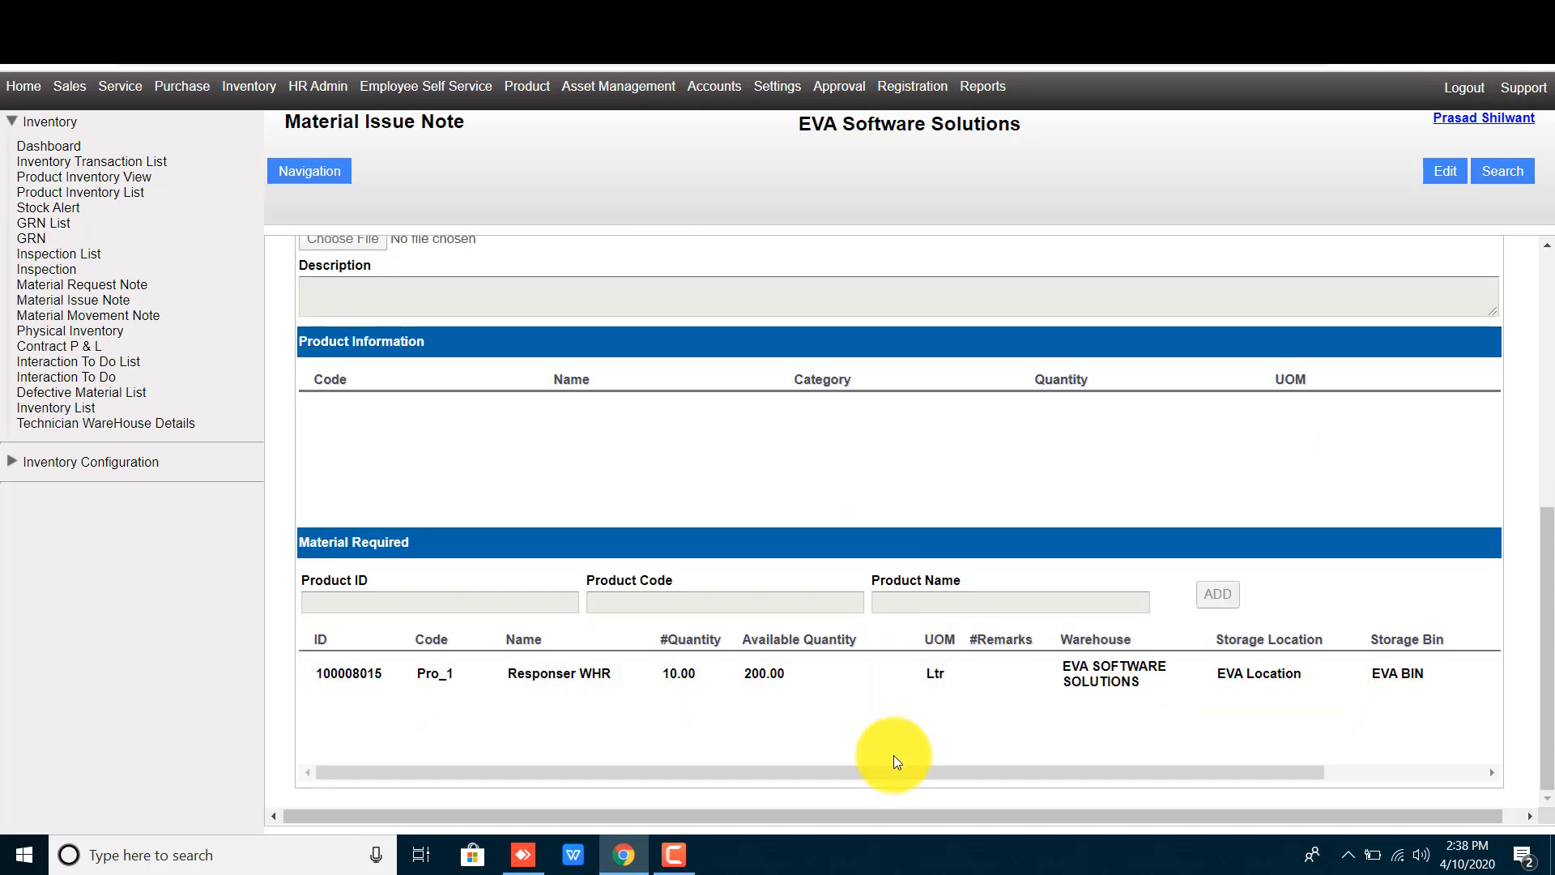
drag(844, 775, 1228, 766)
drag(1013, 776, 846, 773)
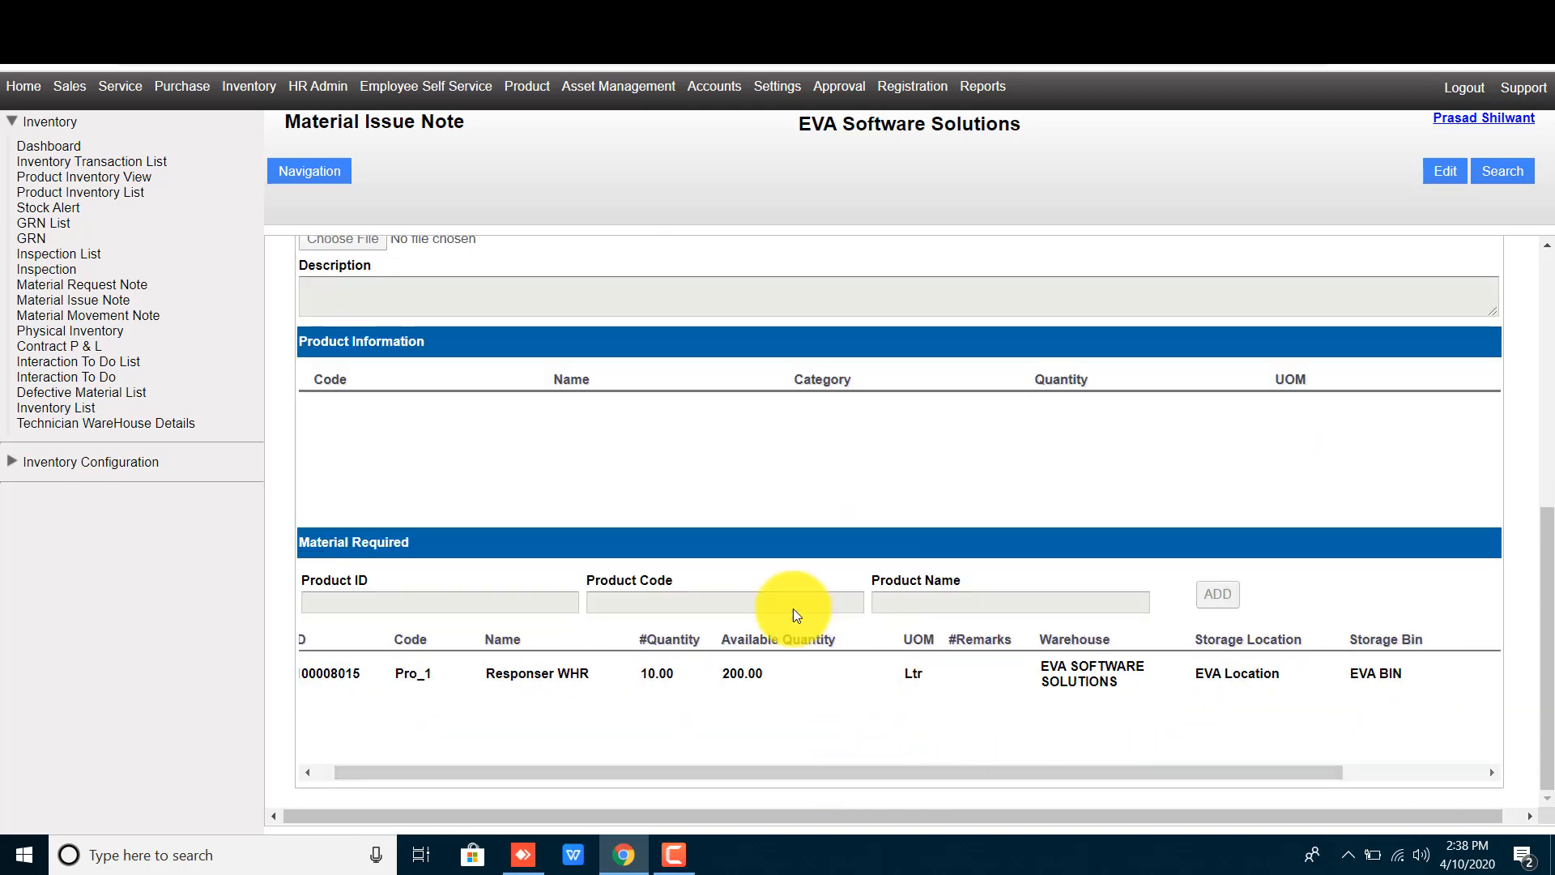
scroll(794, 609, up, 4)
scroll(693, 456, down, 4)
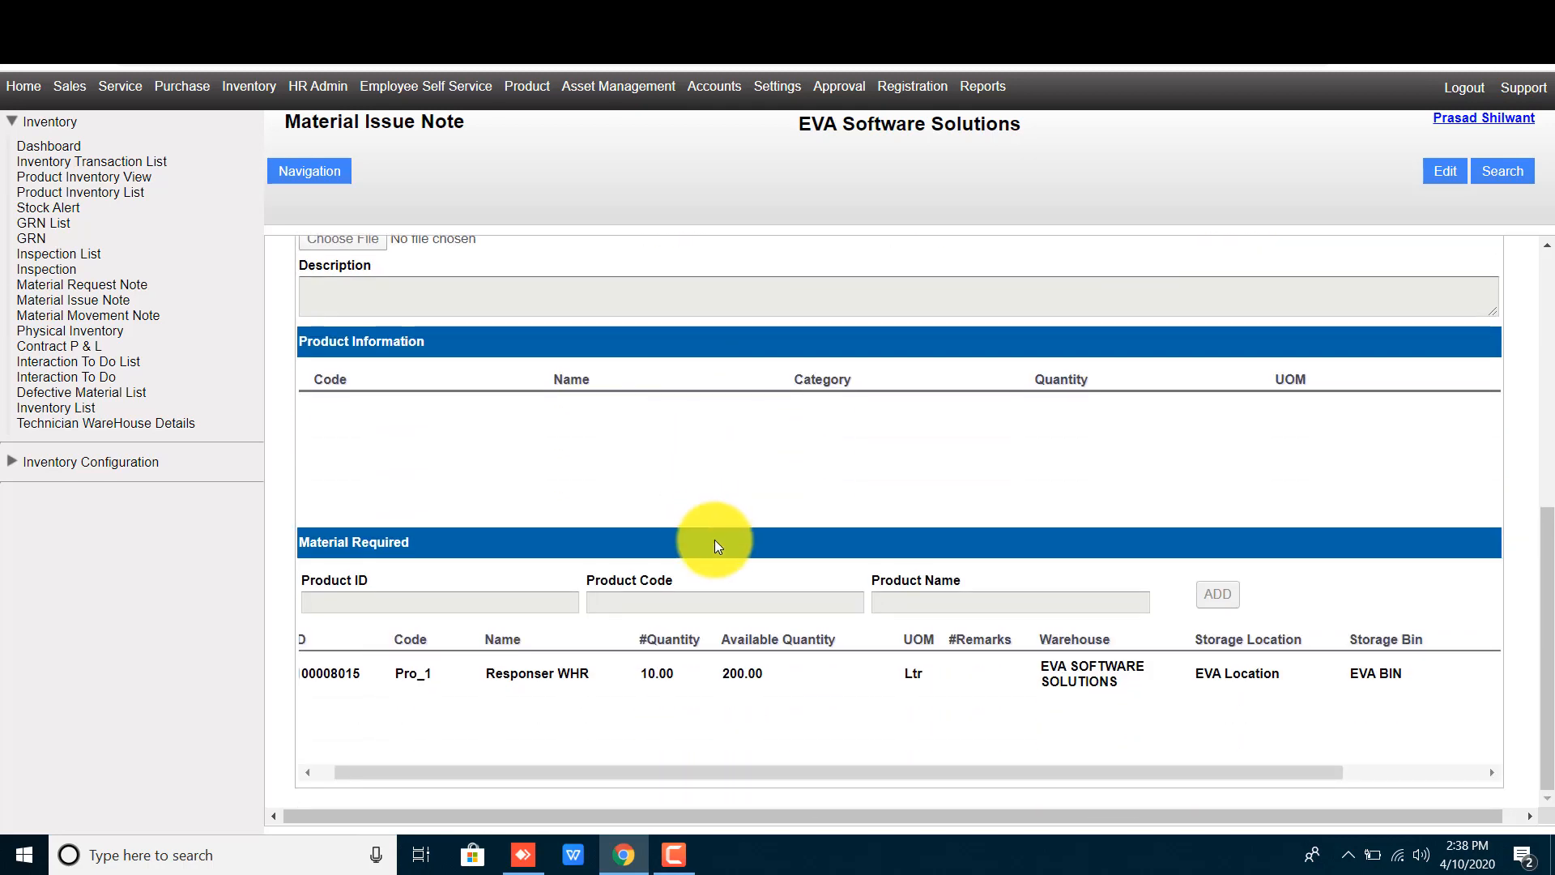
scroll(795, 407, up, 10)
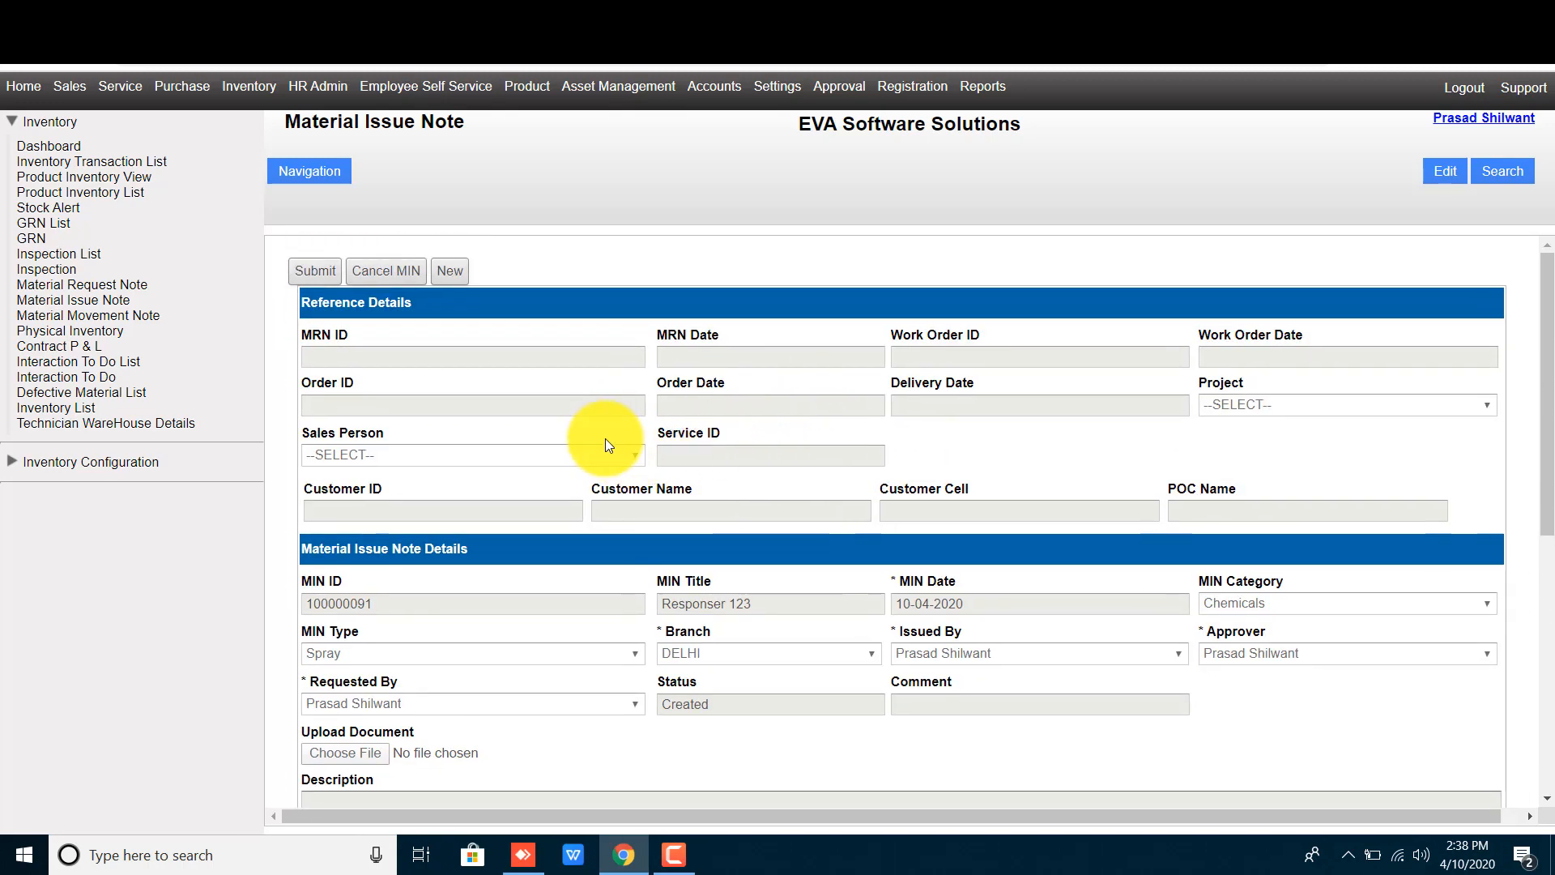
scroll(626, 424, down, 1)
scroll(600, 461, down, 3)
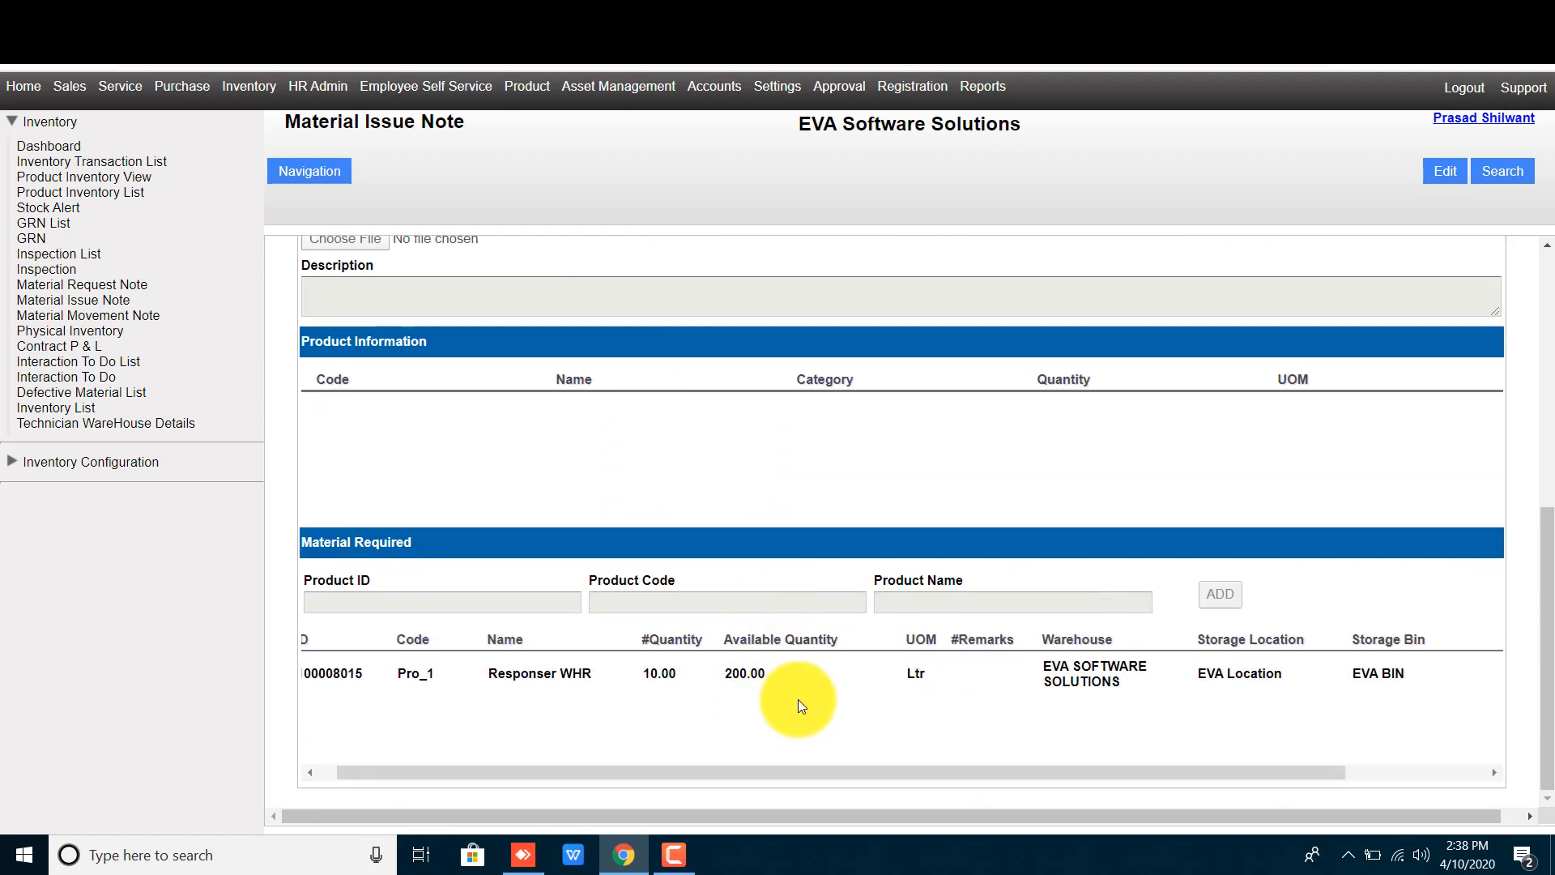
scroll(729, 697, right, 1)
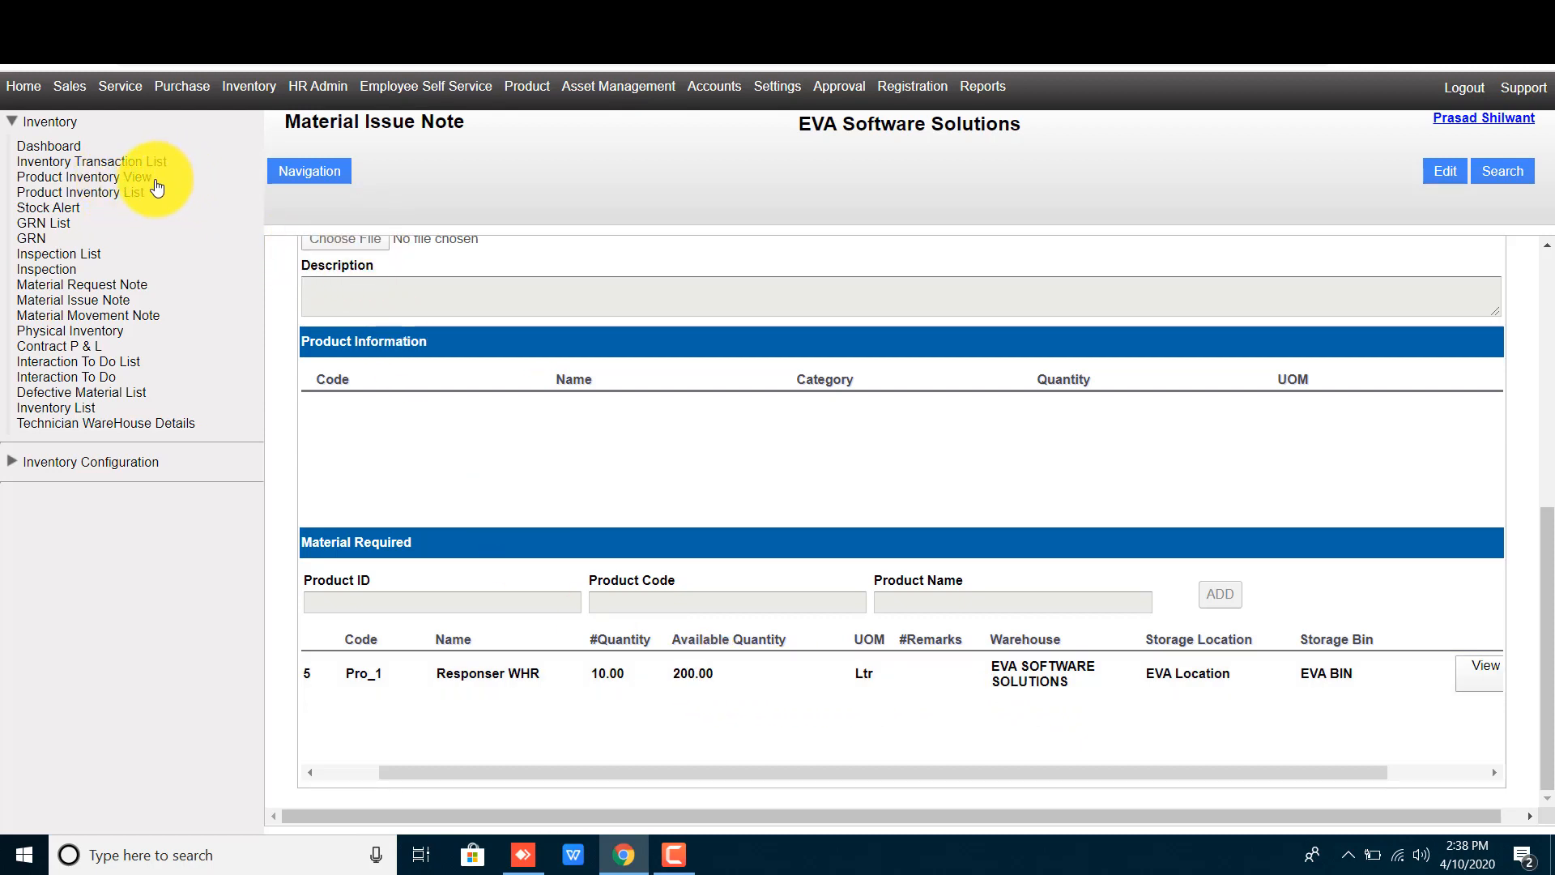
- Open the Product Inventory View and search the product records for Responser WHR
click(49, 180)
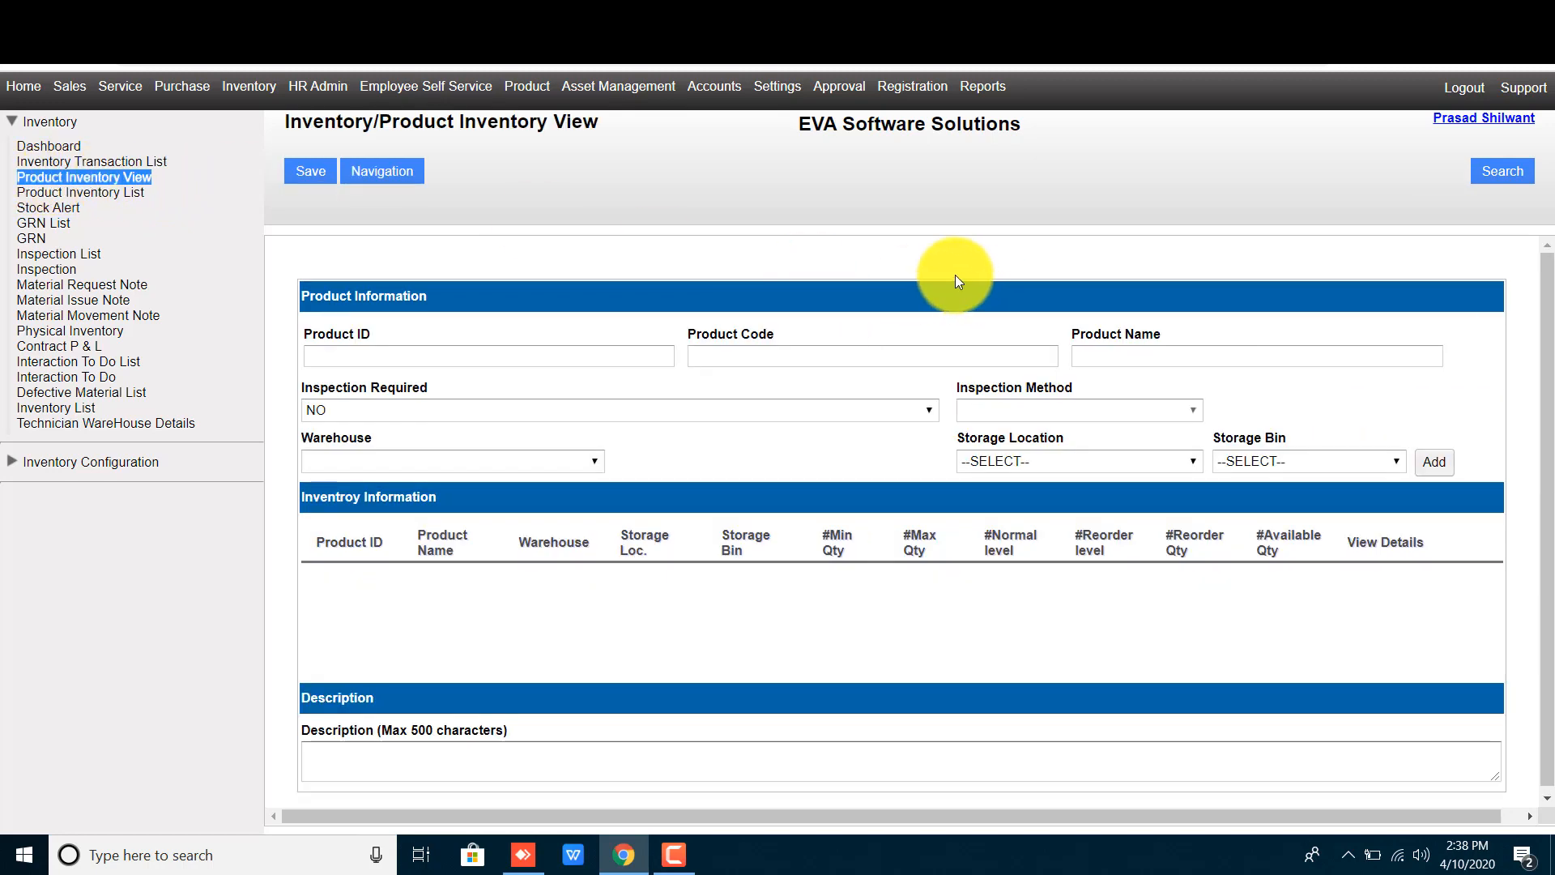
click(1501, 170)
click(990, 213)
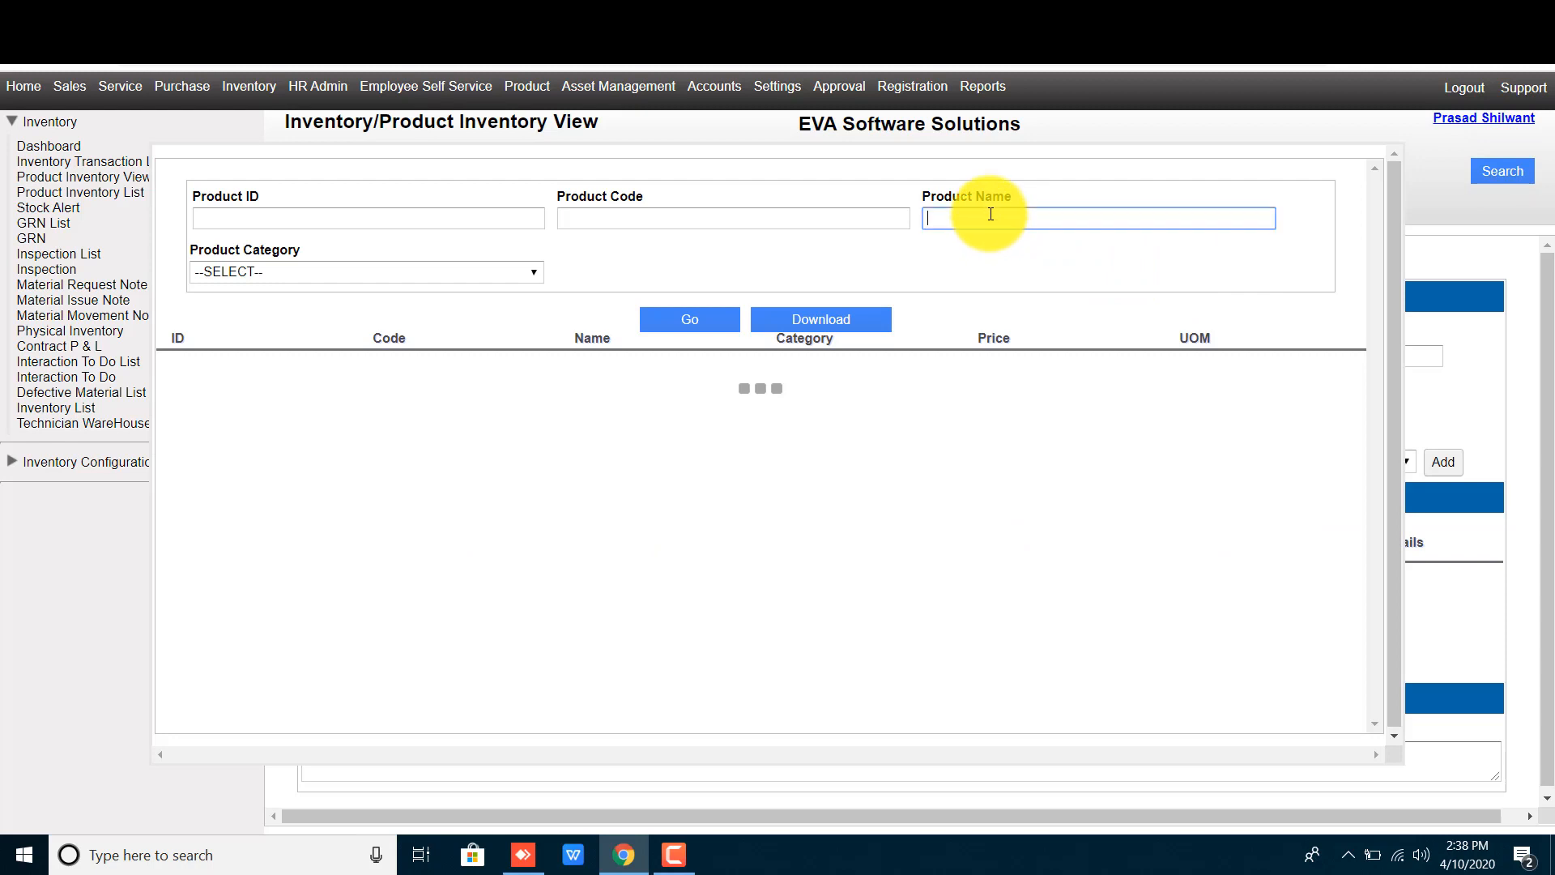
text(resp)
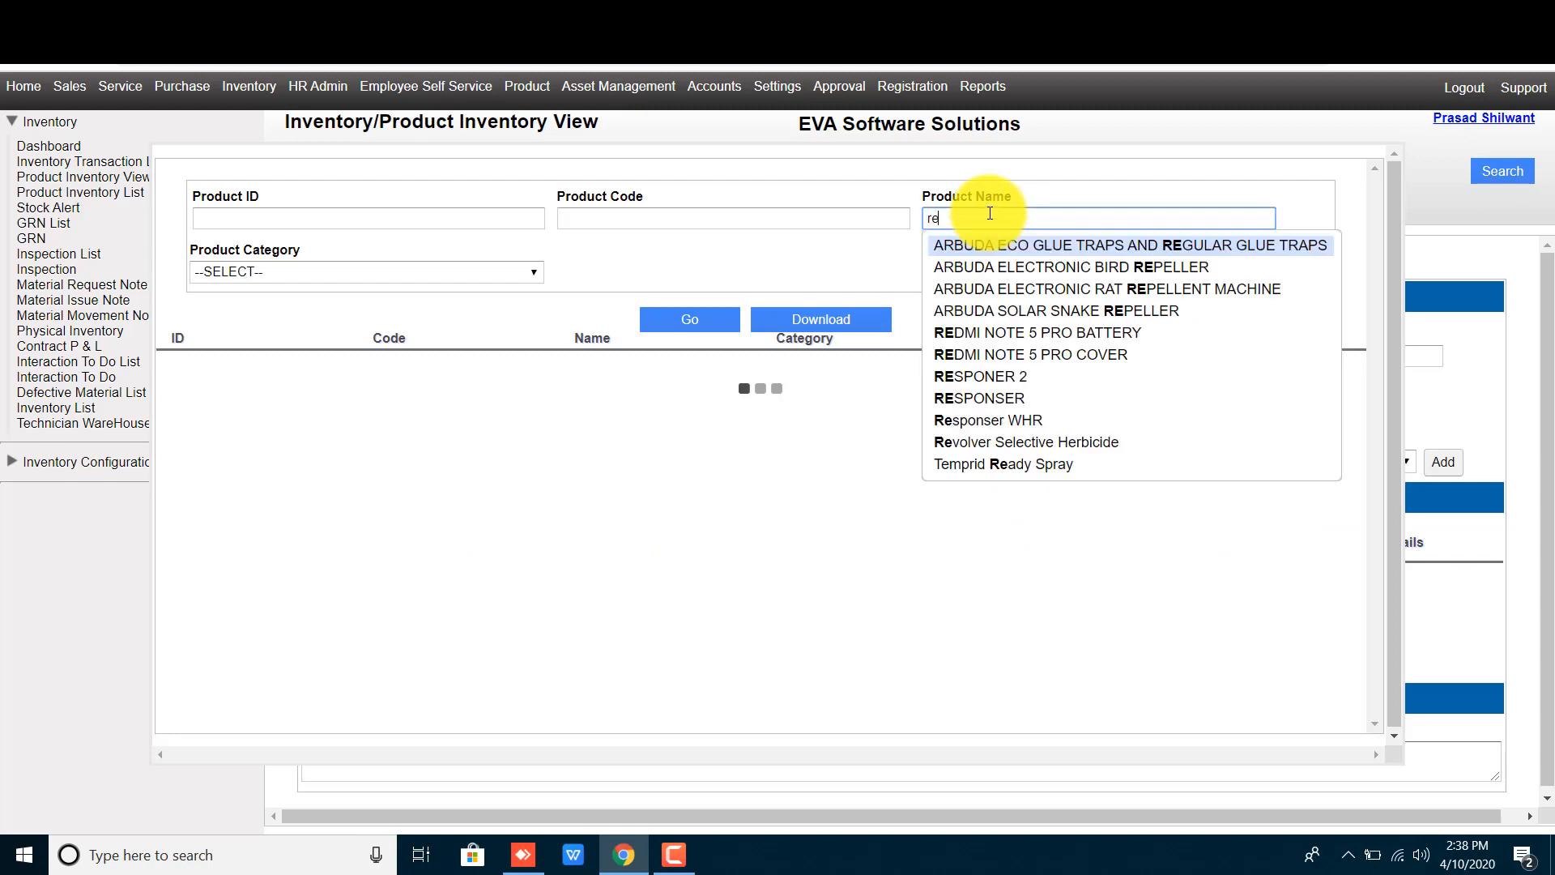
key(Down)
key(Down)
key(Return)
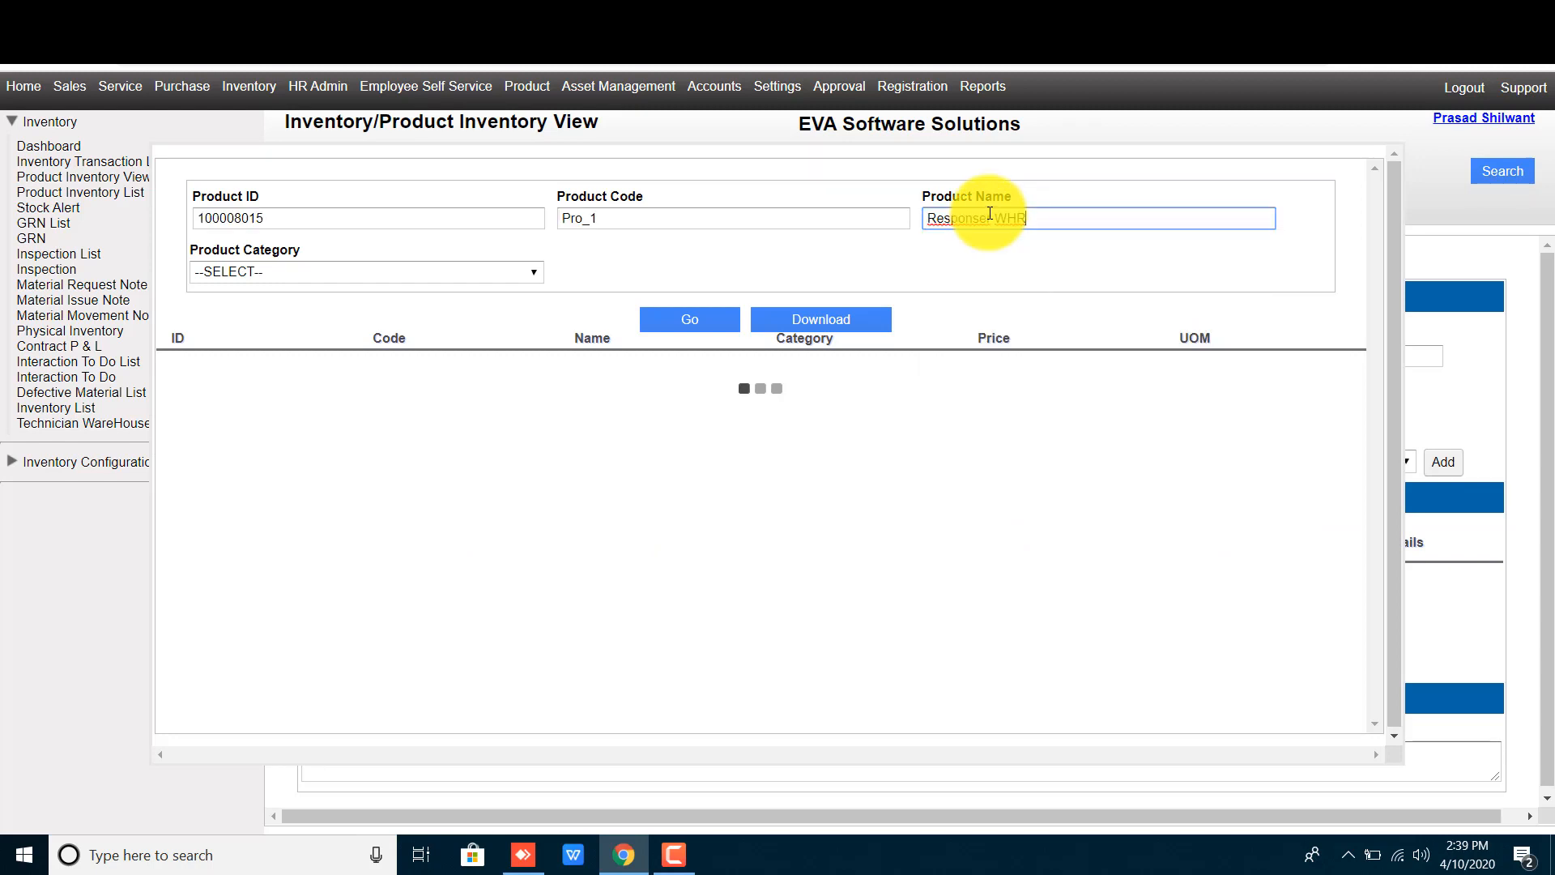
click(652, 319)
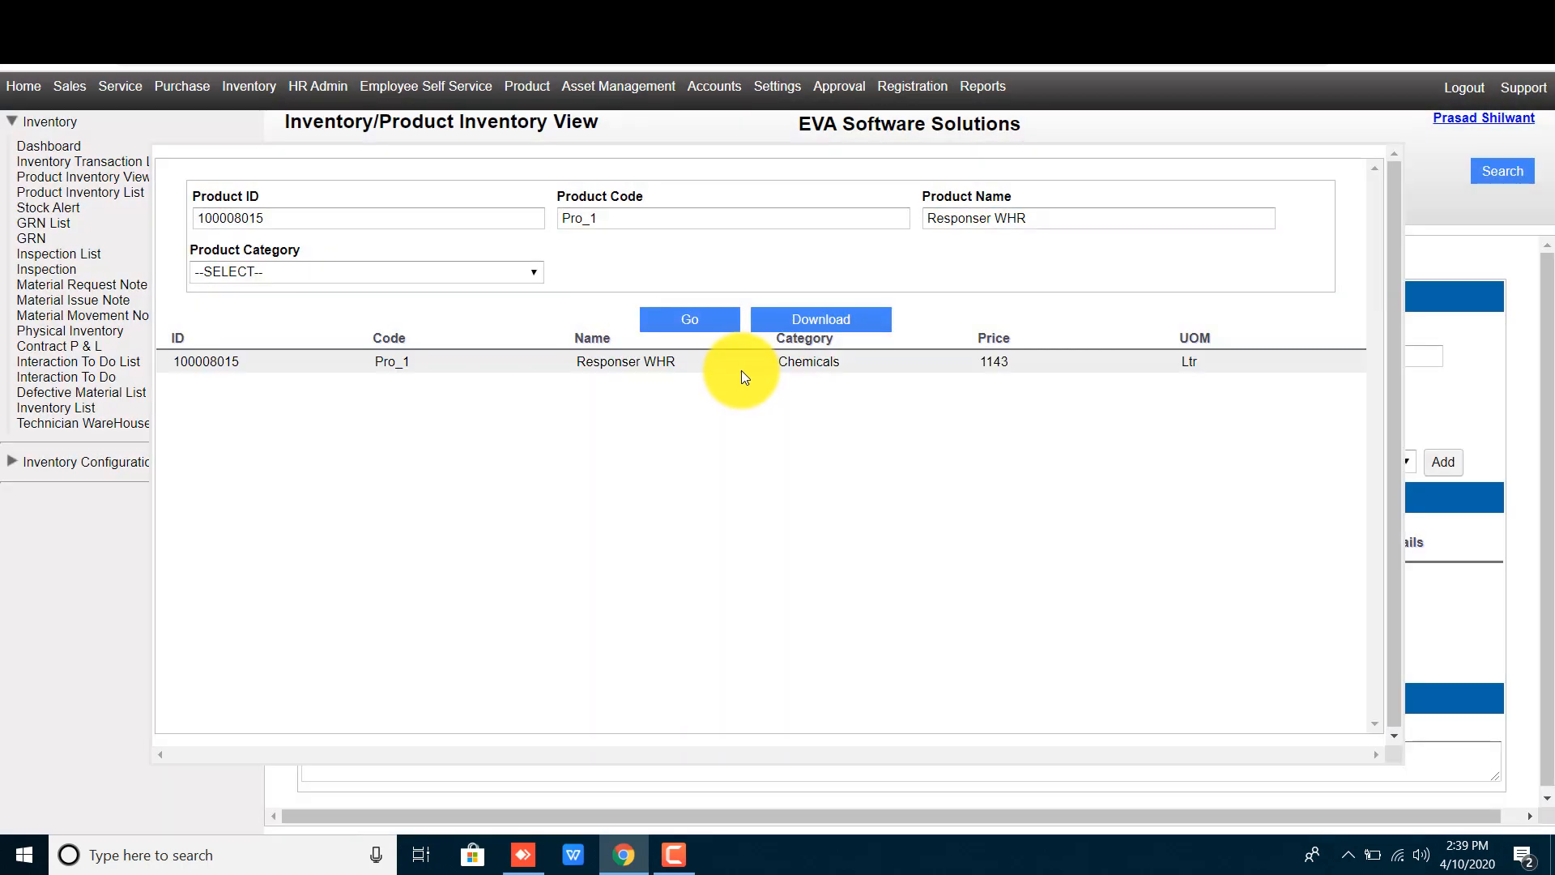
- Open the Responser WHR inventory record and check its available quantity in the EVA SOFTWARE SOLUTIONS warehouse
click(740, 369)
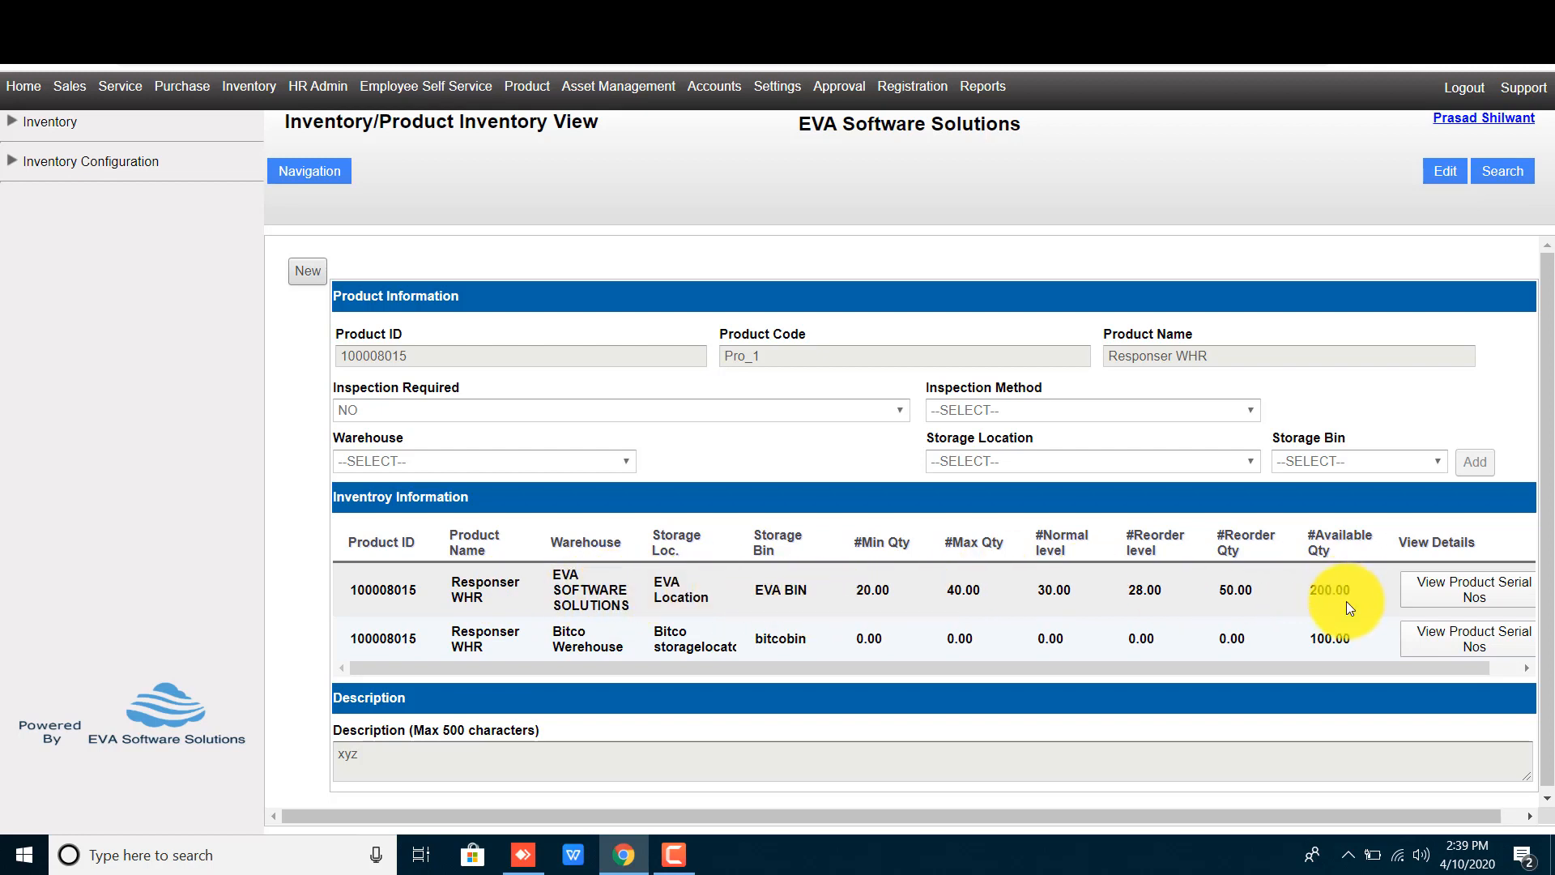
click(674, 854)
click(1479, 775)
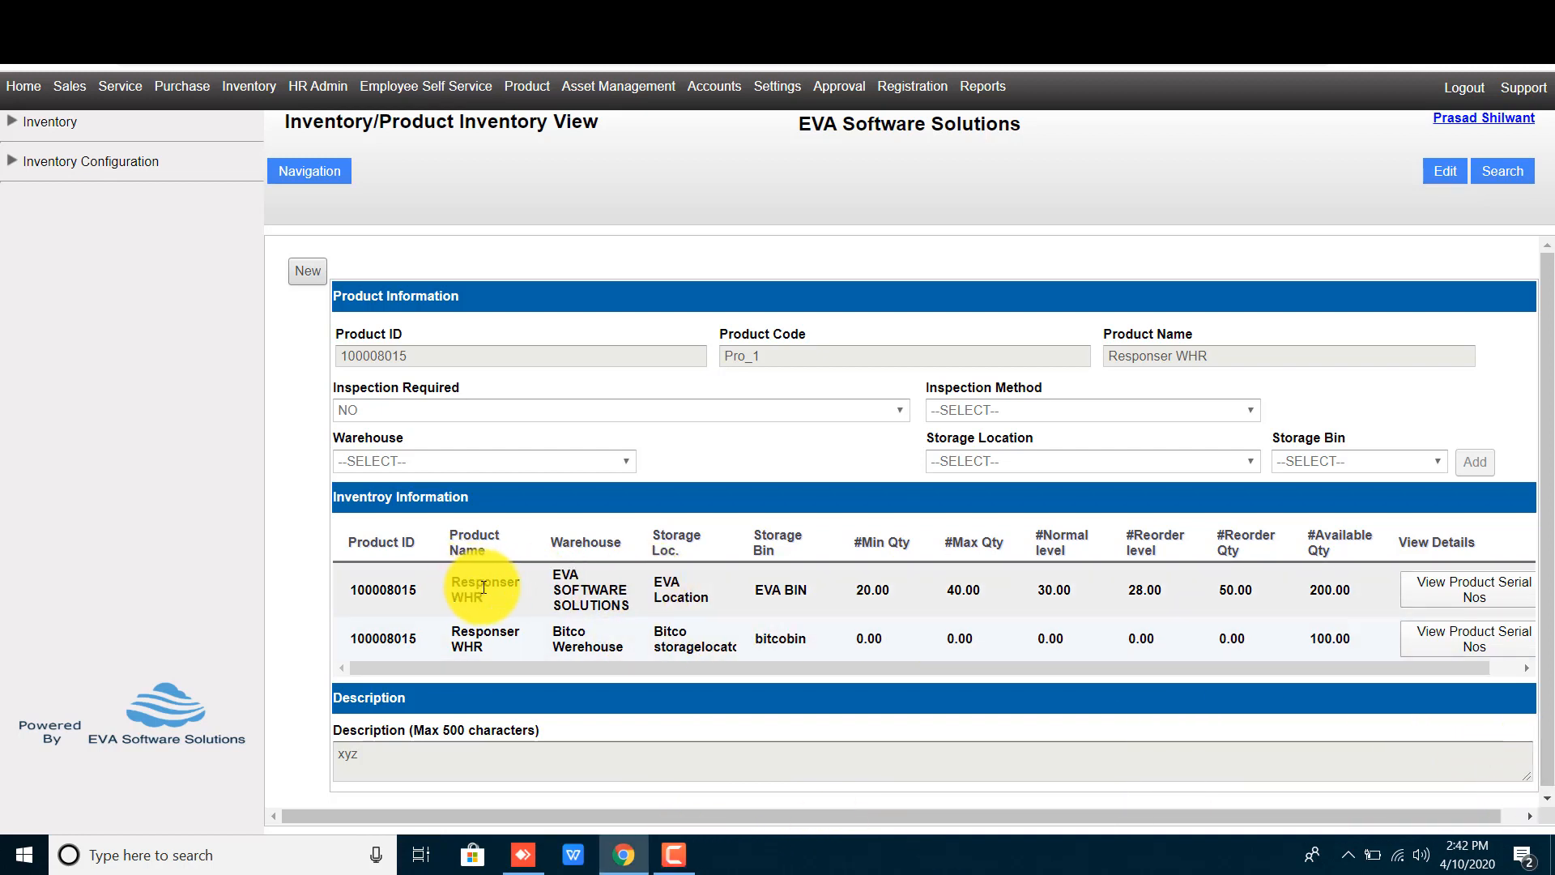
triple_click(477, 587)
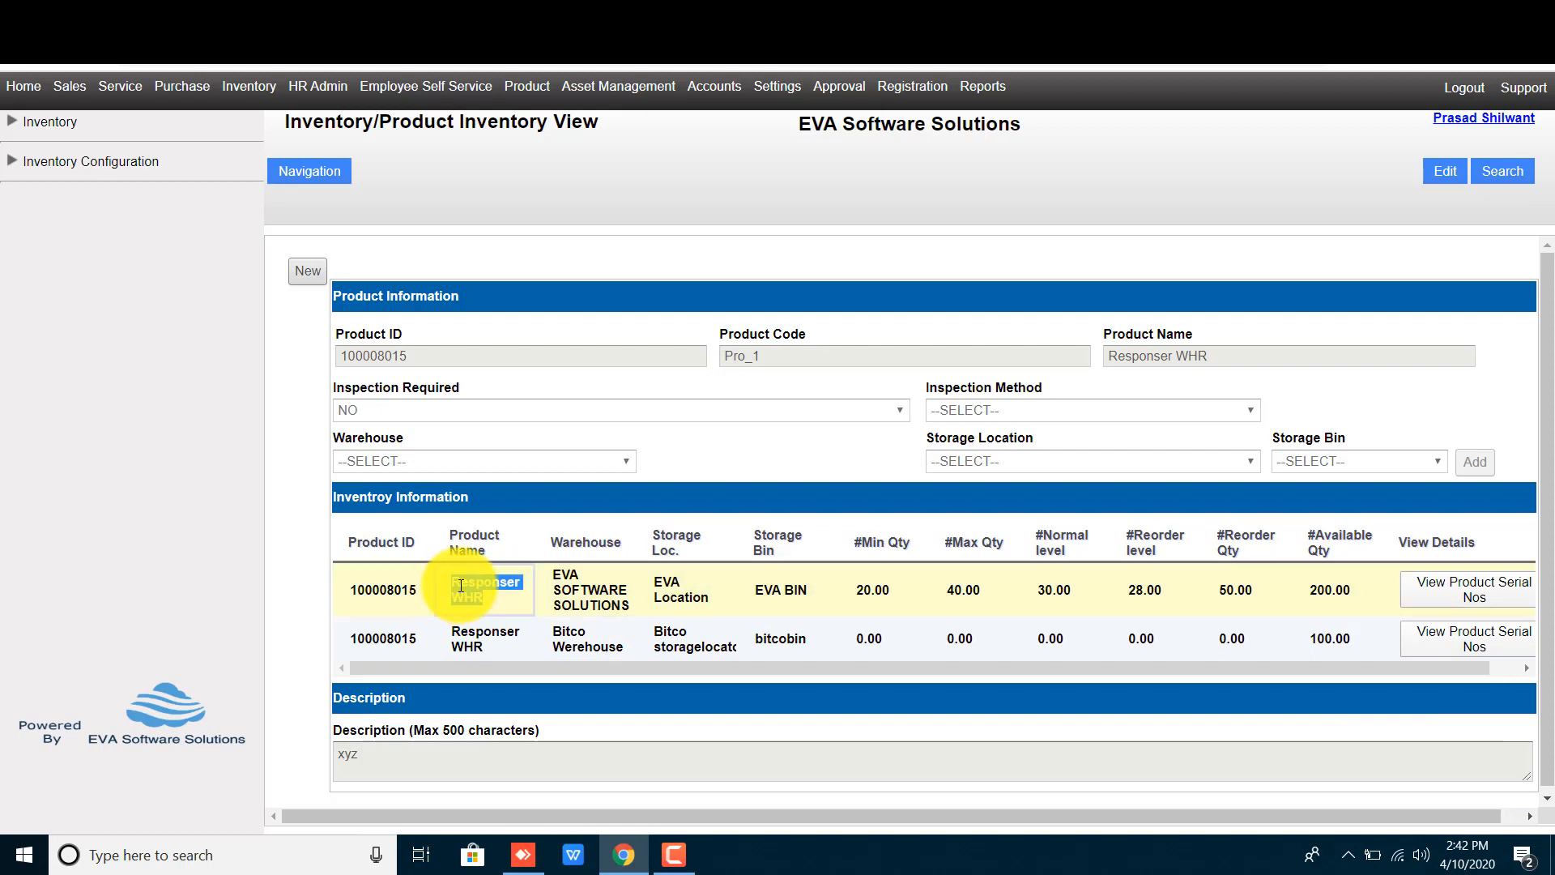
drag(622, 606, 544, 579)
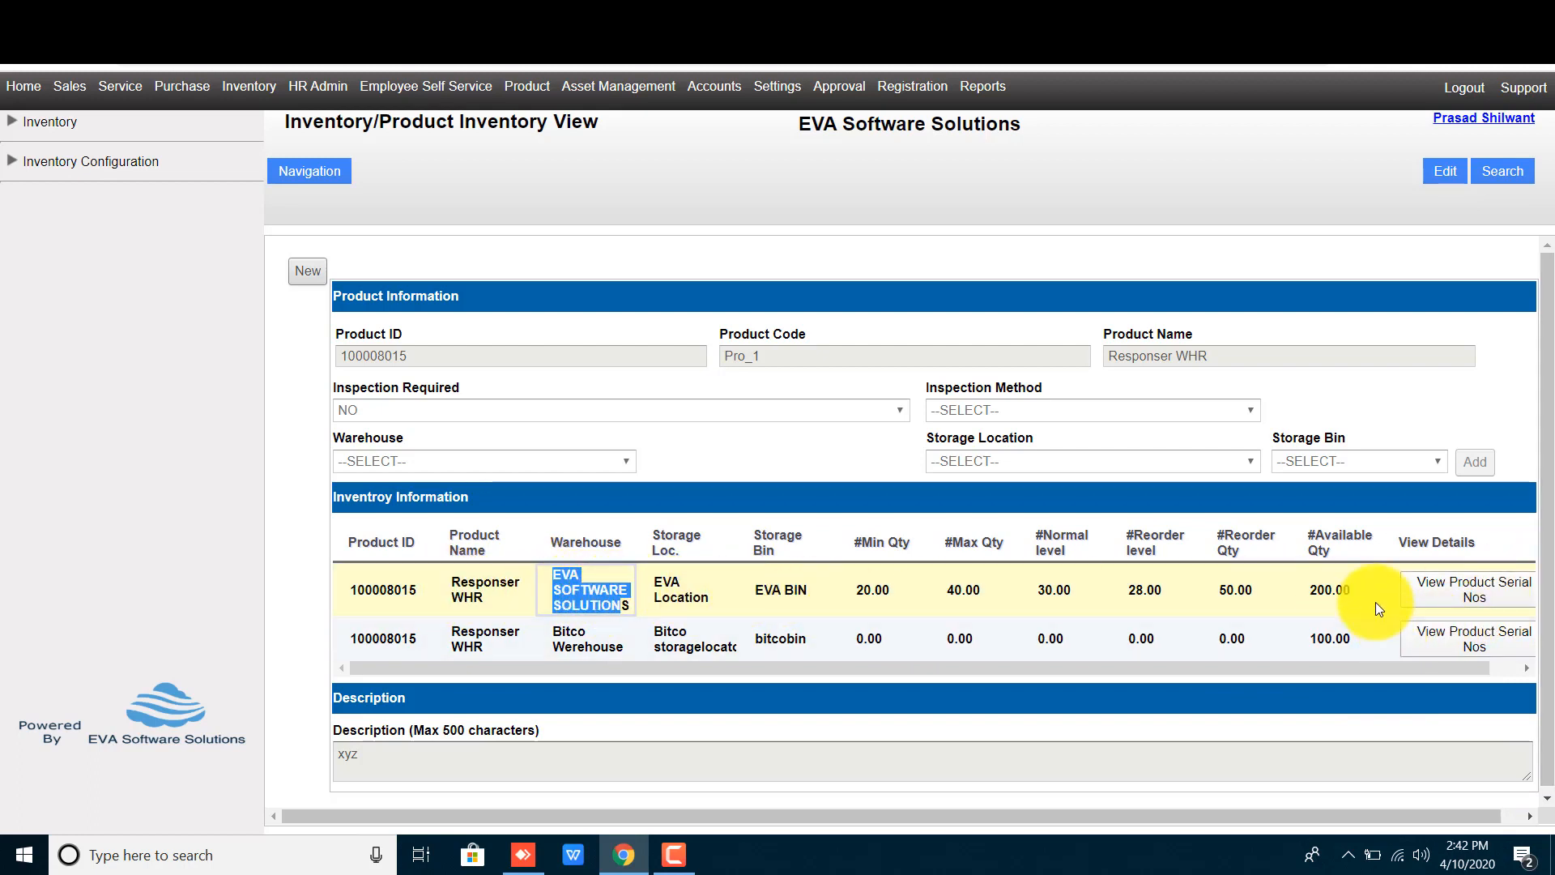
drag(1361, 586, 1309, 586)
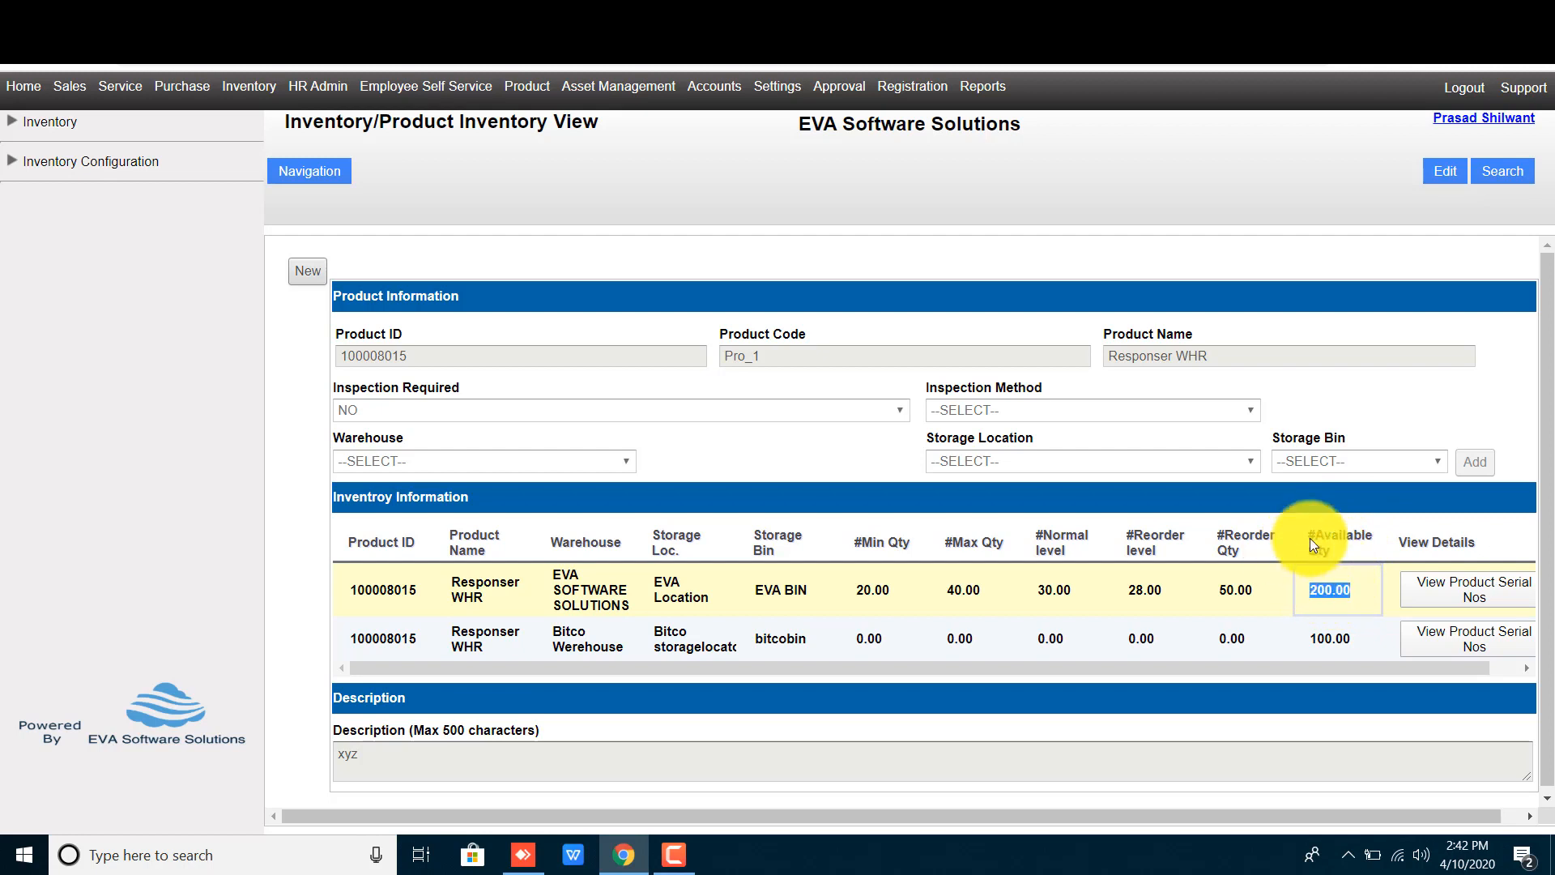
- Search the saved Material Issue Notes and open the one titled Responser 123
click(68, 138)
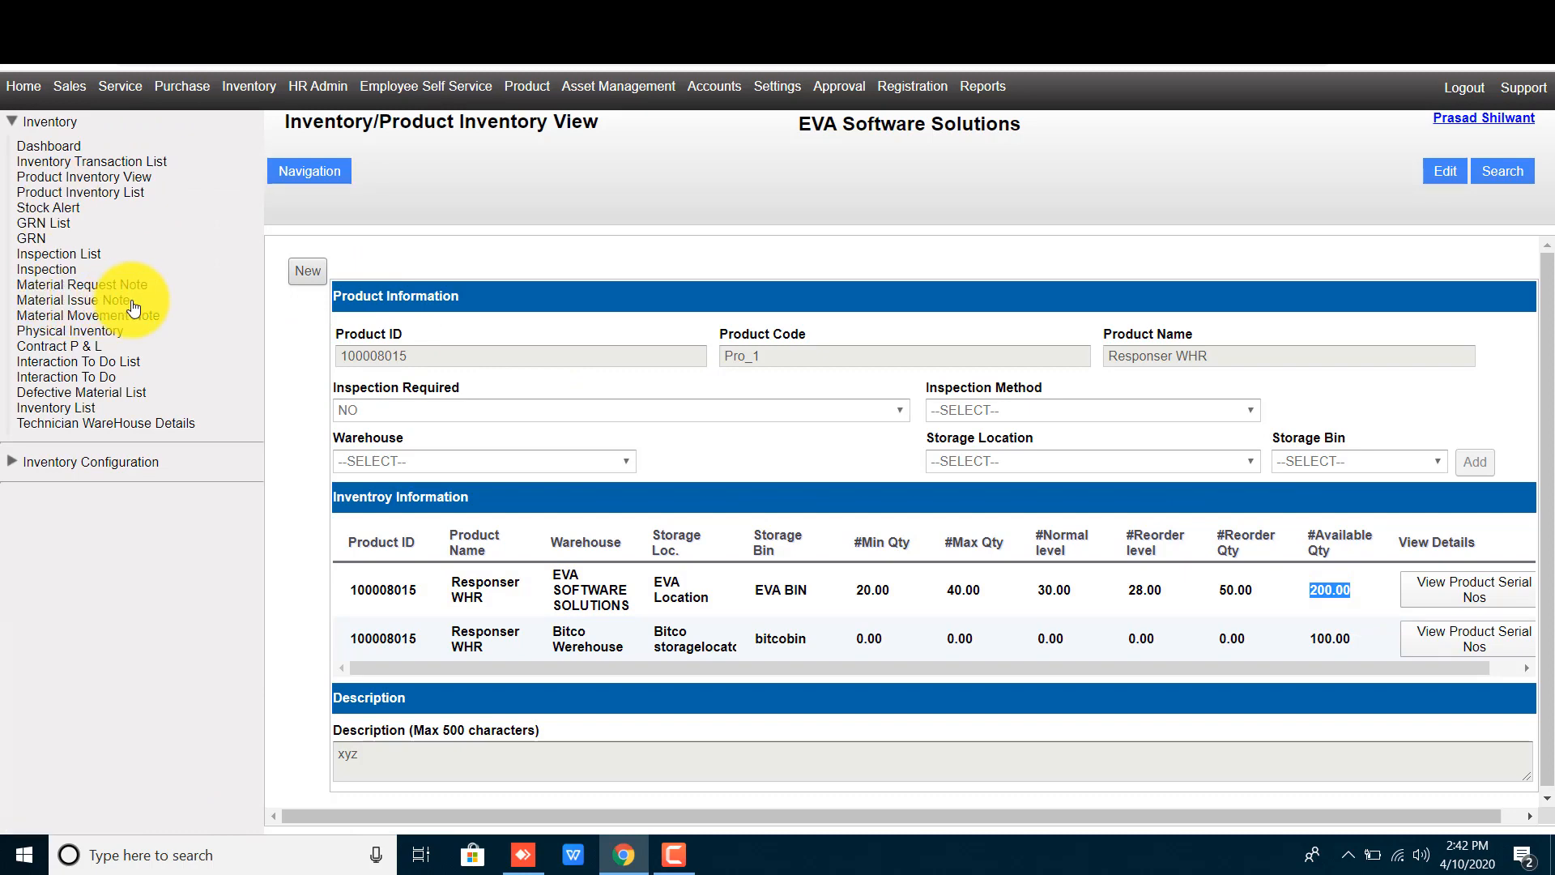
click(84, 302)
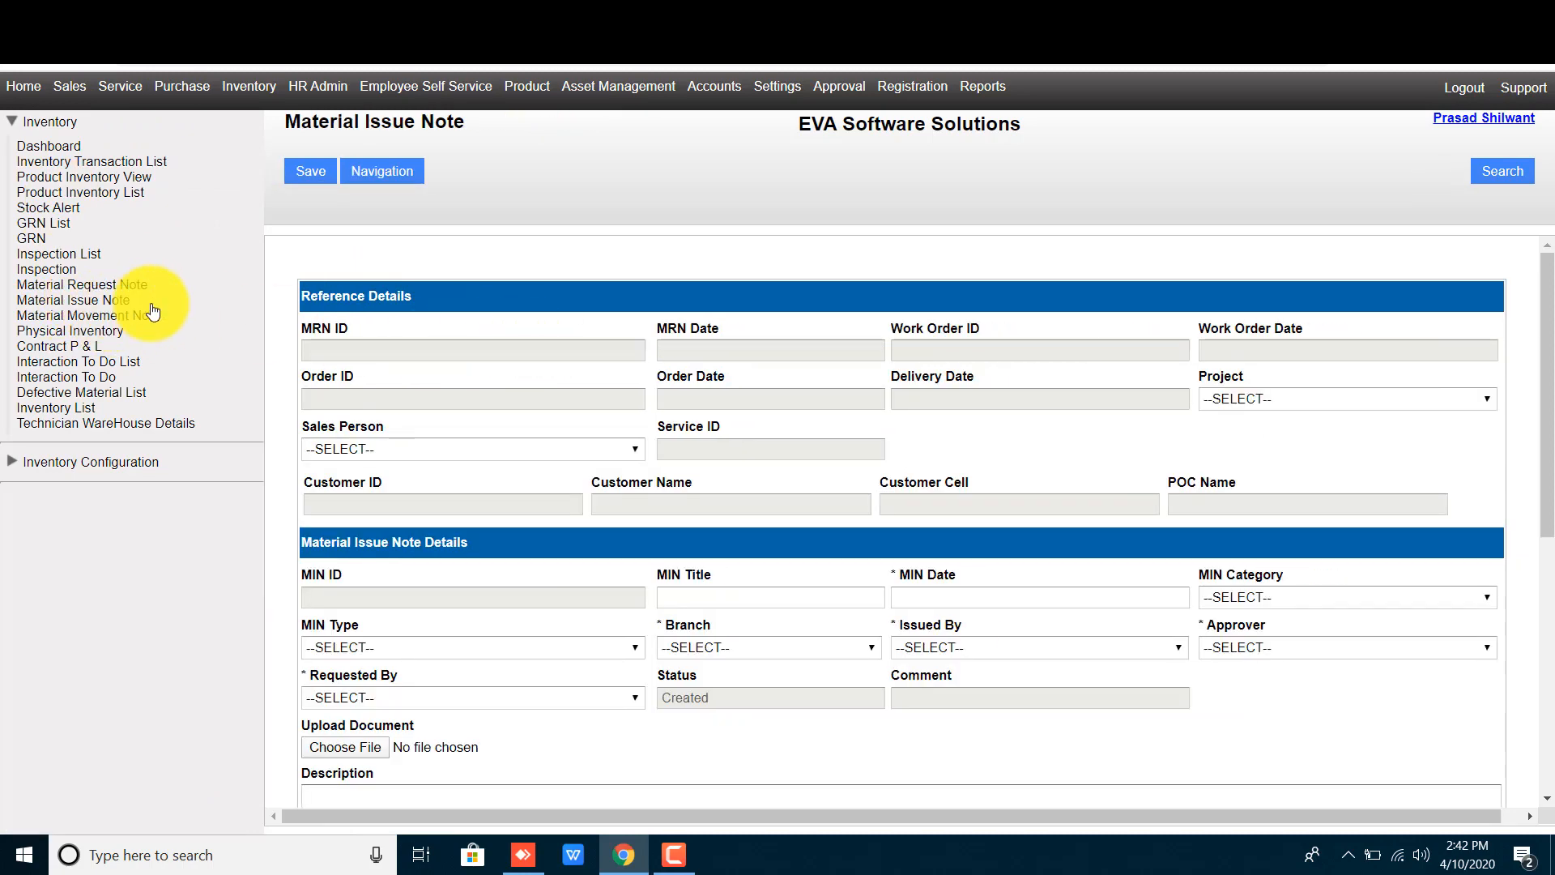
drag(151, 304, 23, 305)
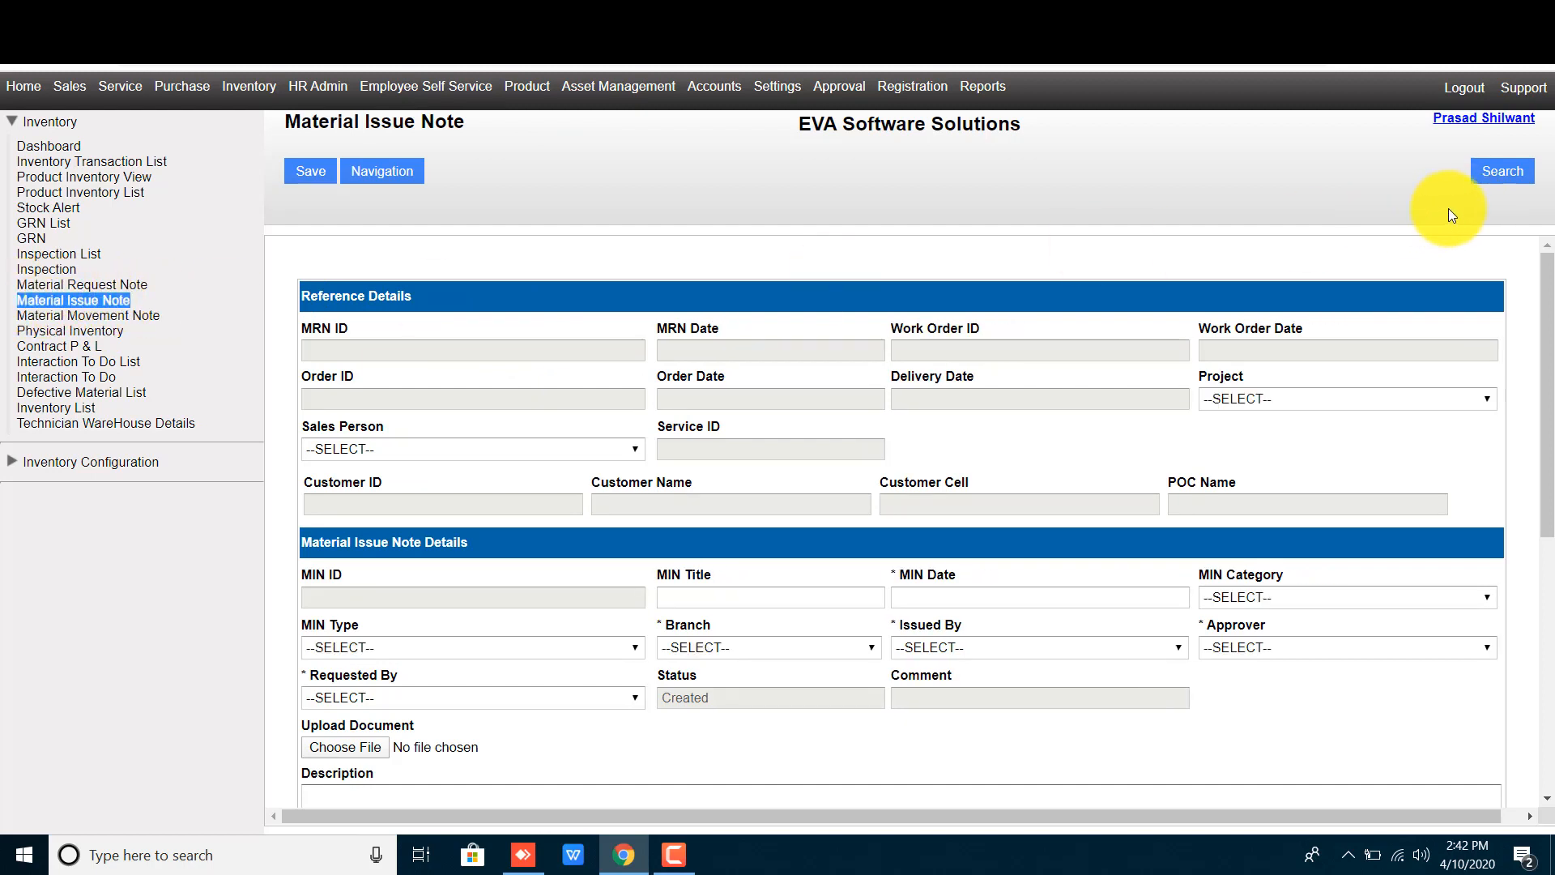
click(1495, 174)
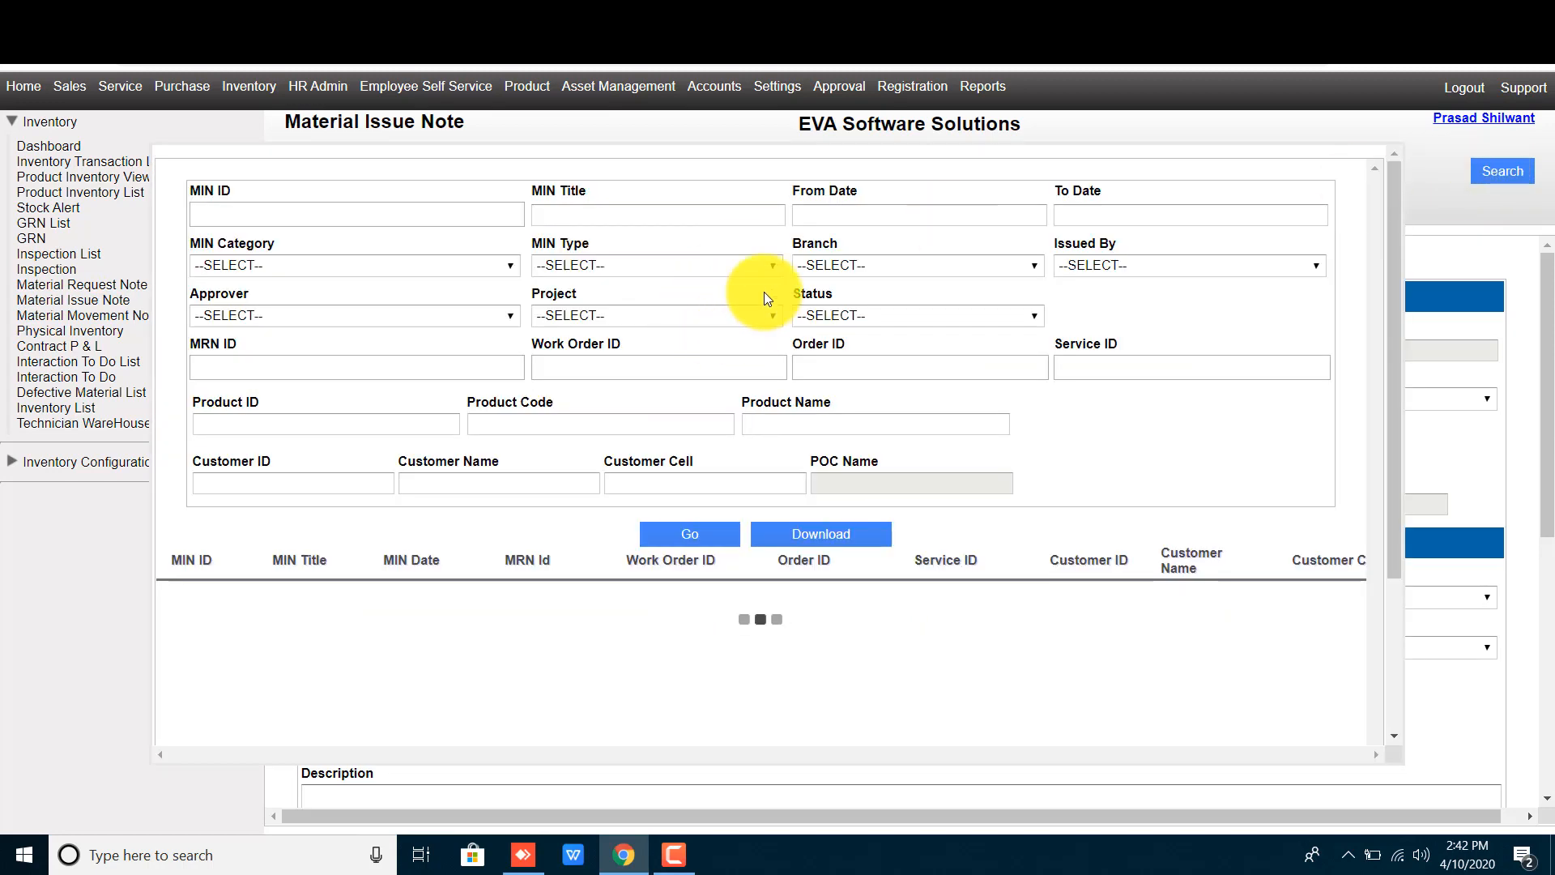
click(701, 531)
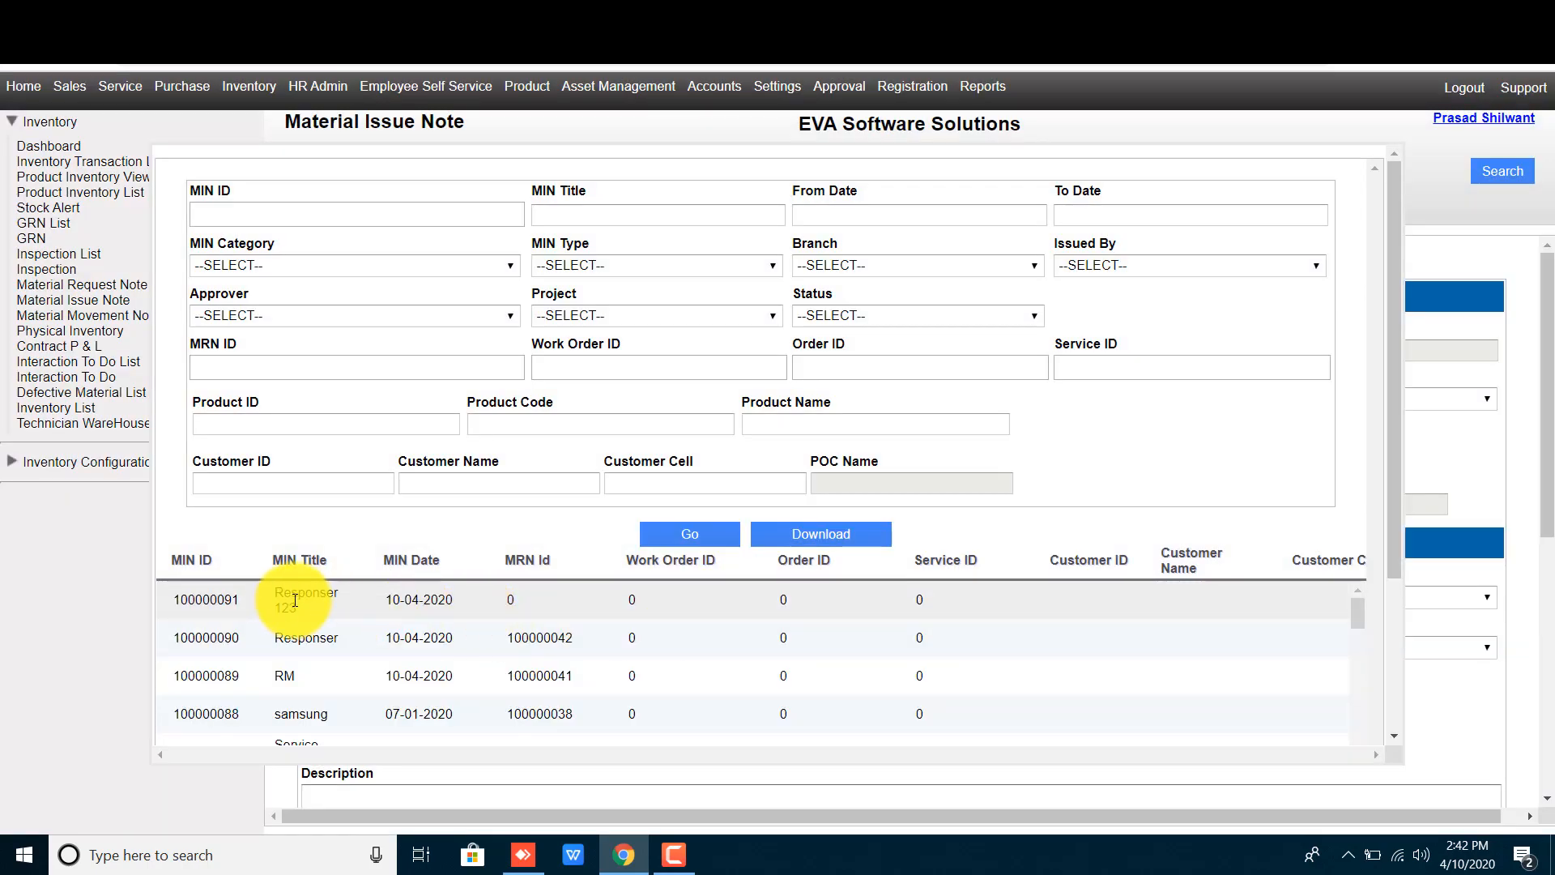
click(340, 599)
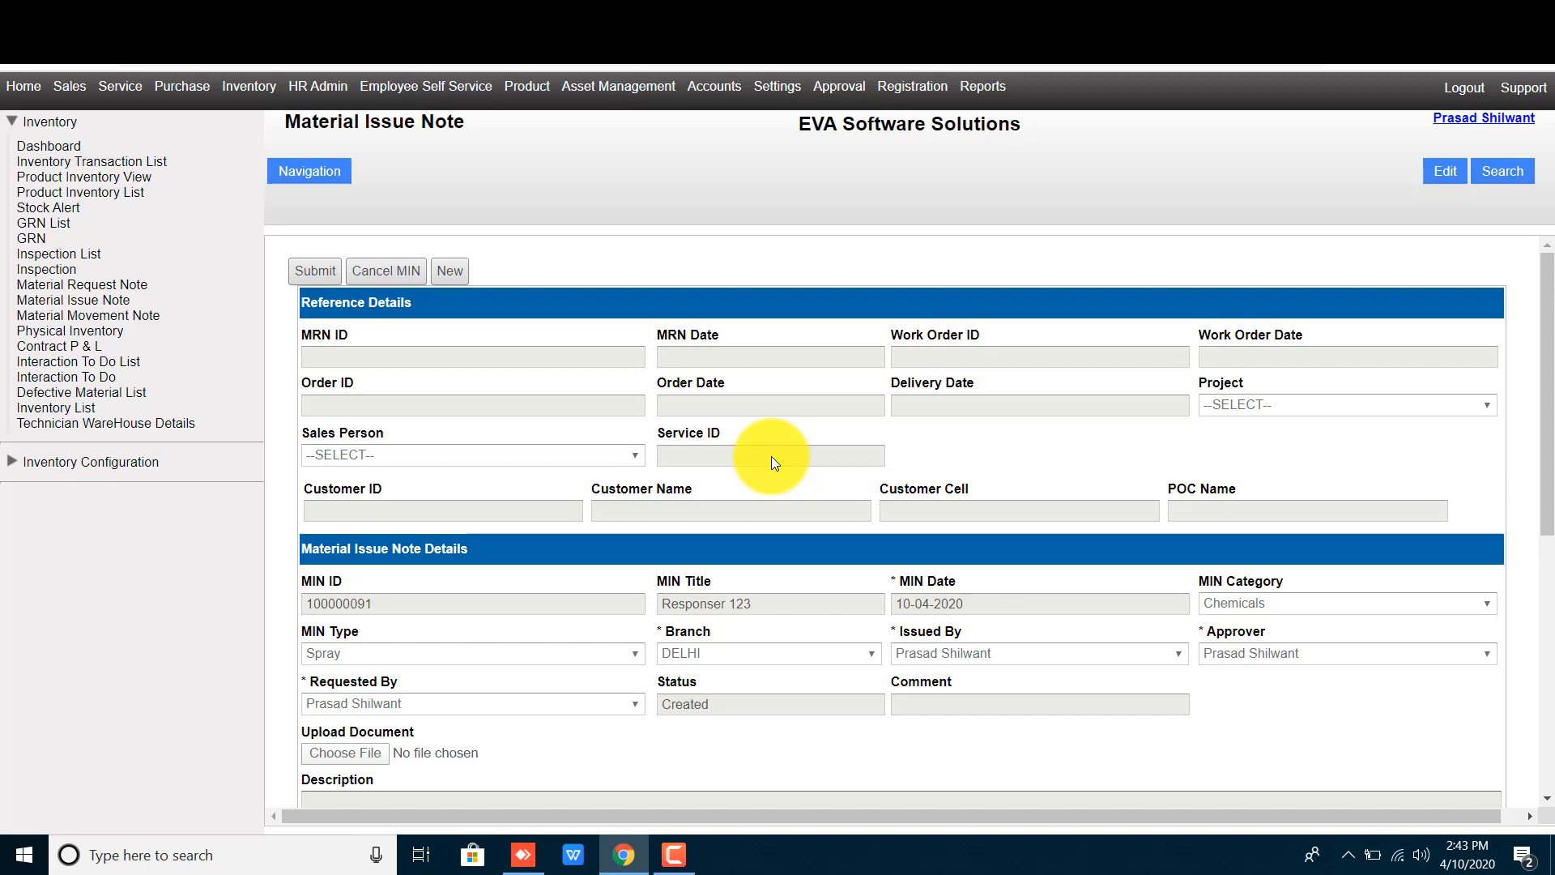
- Review the Responser 123 note's Material Required line, submit the note and acknowledge the confirmation
scroll(771, 455, down, 6)
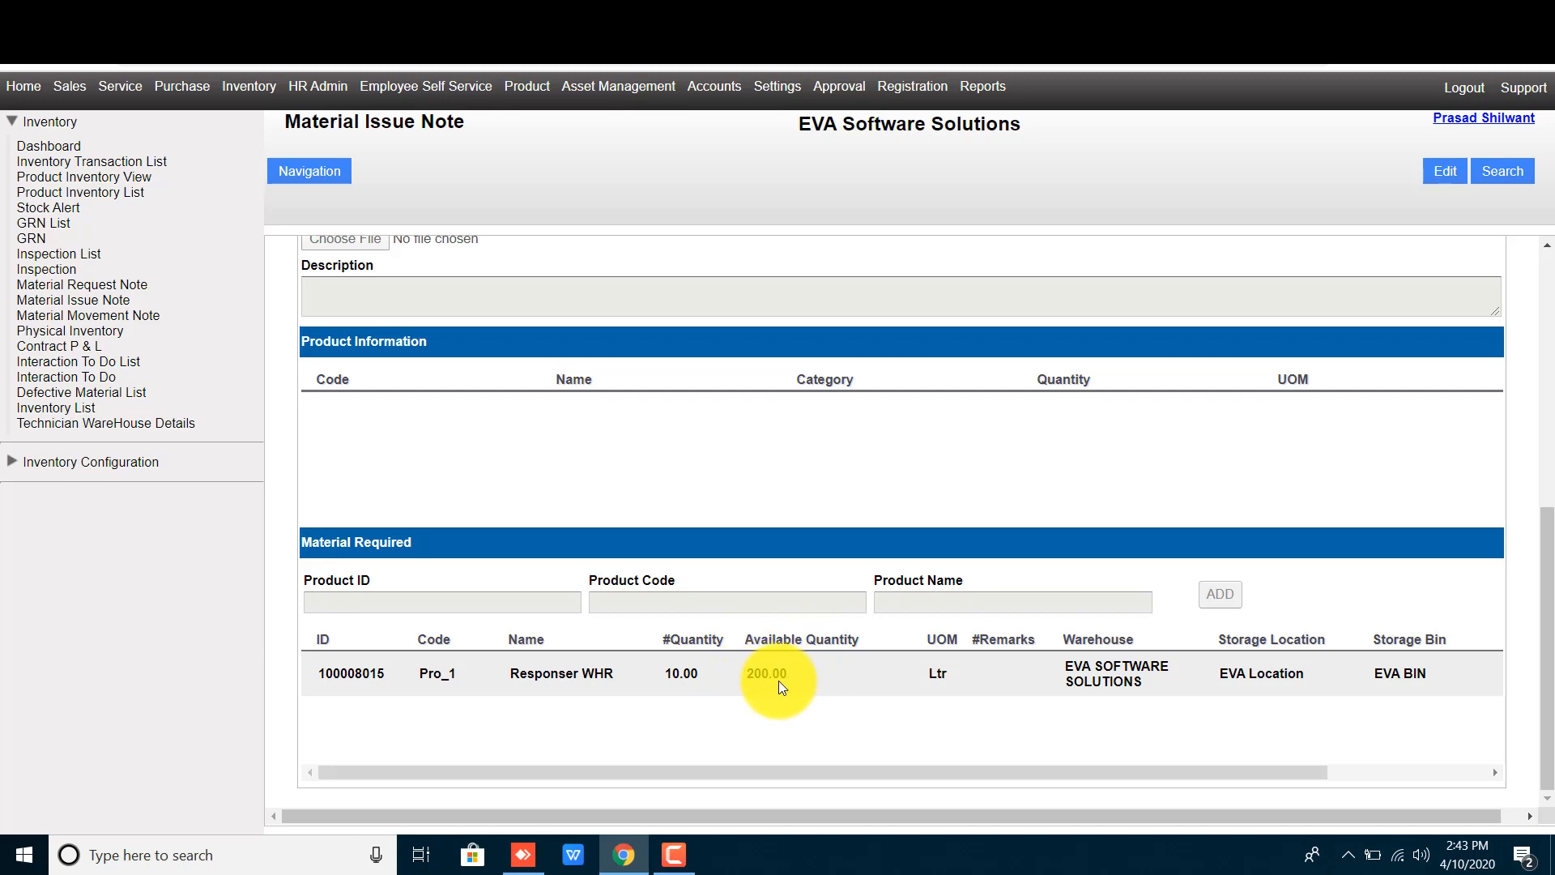
scroll(698, 668, up, 6)
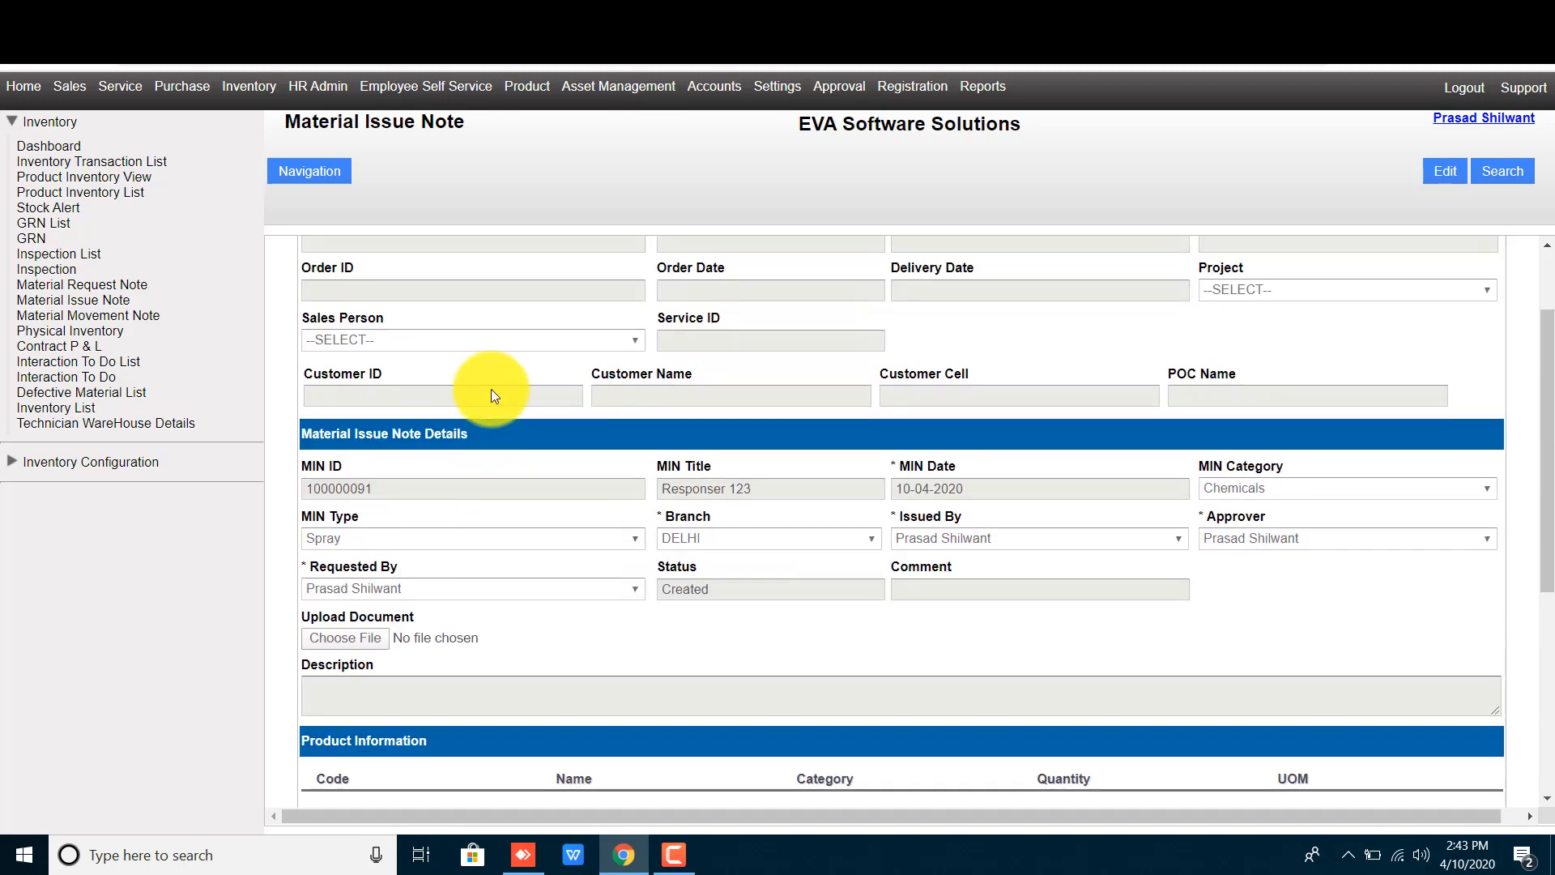
click(315, 271)
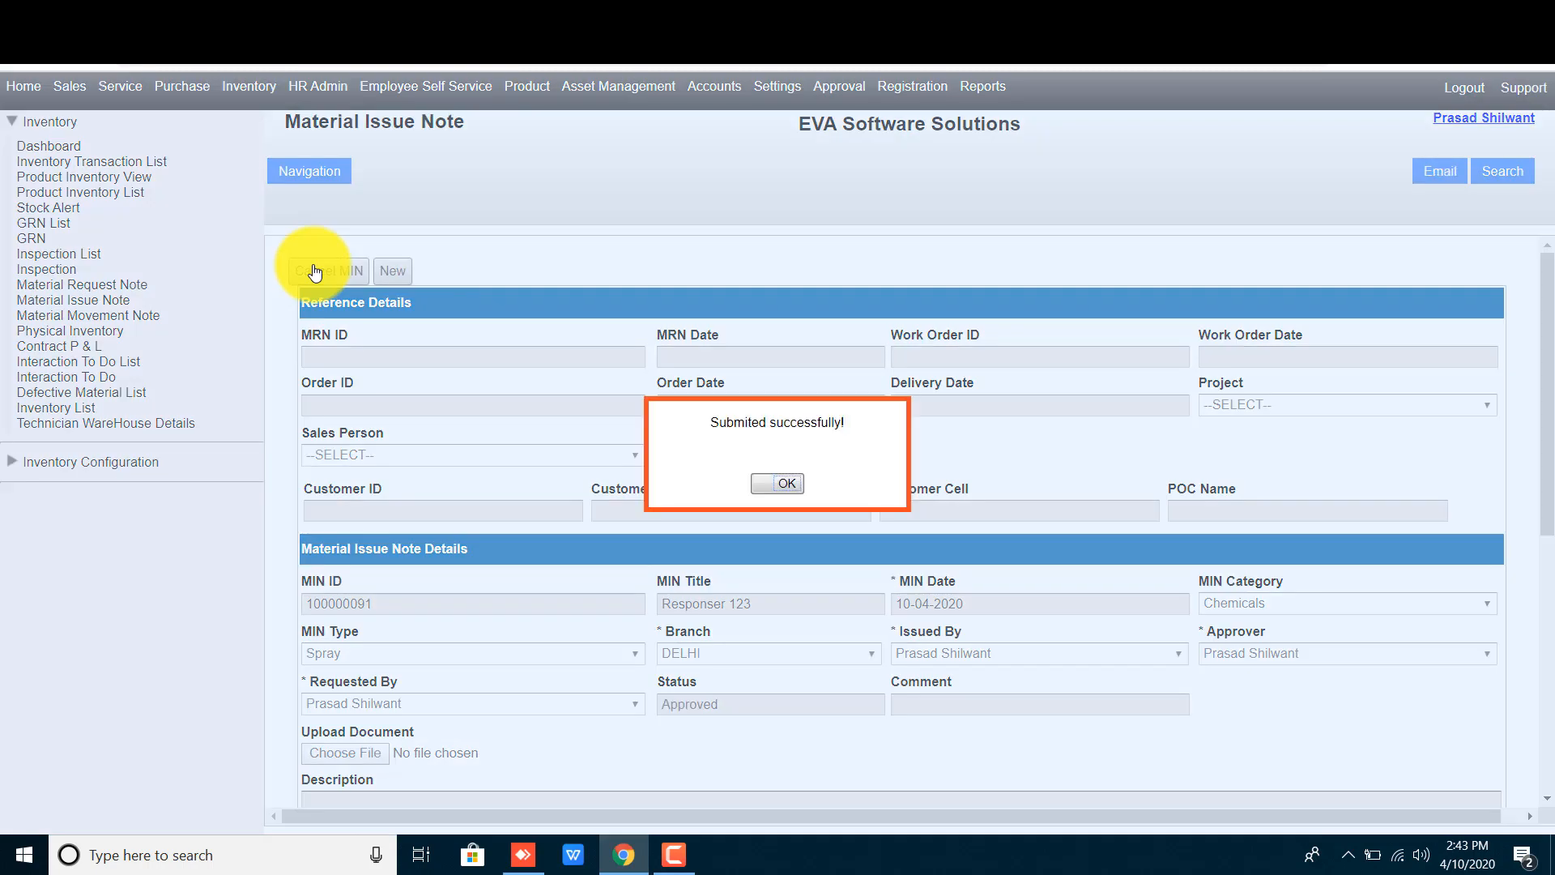
click(763, 486)
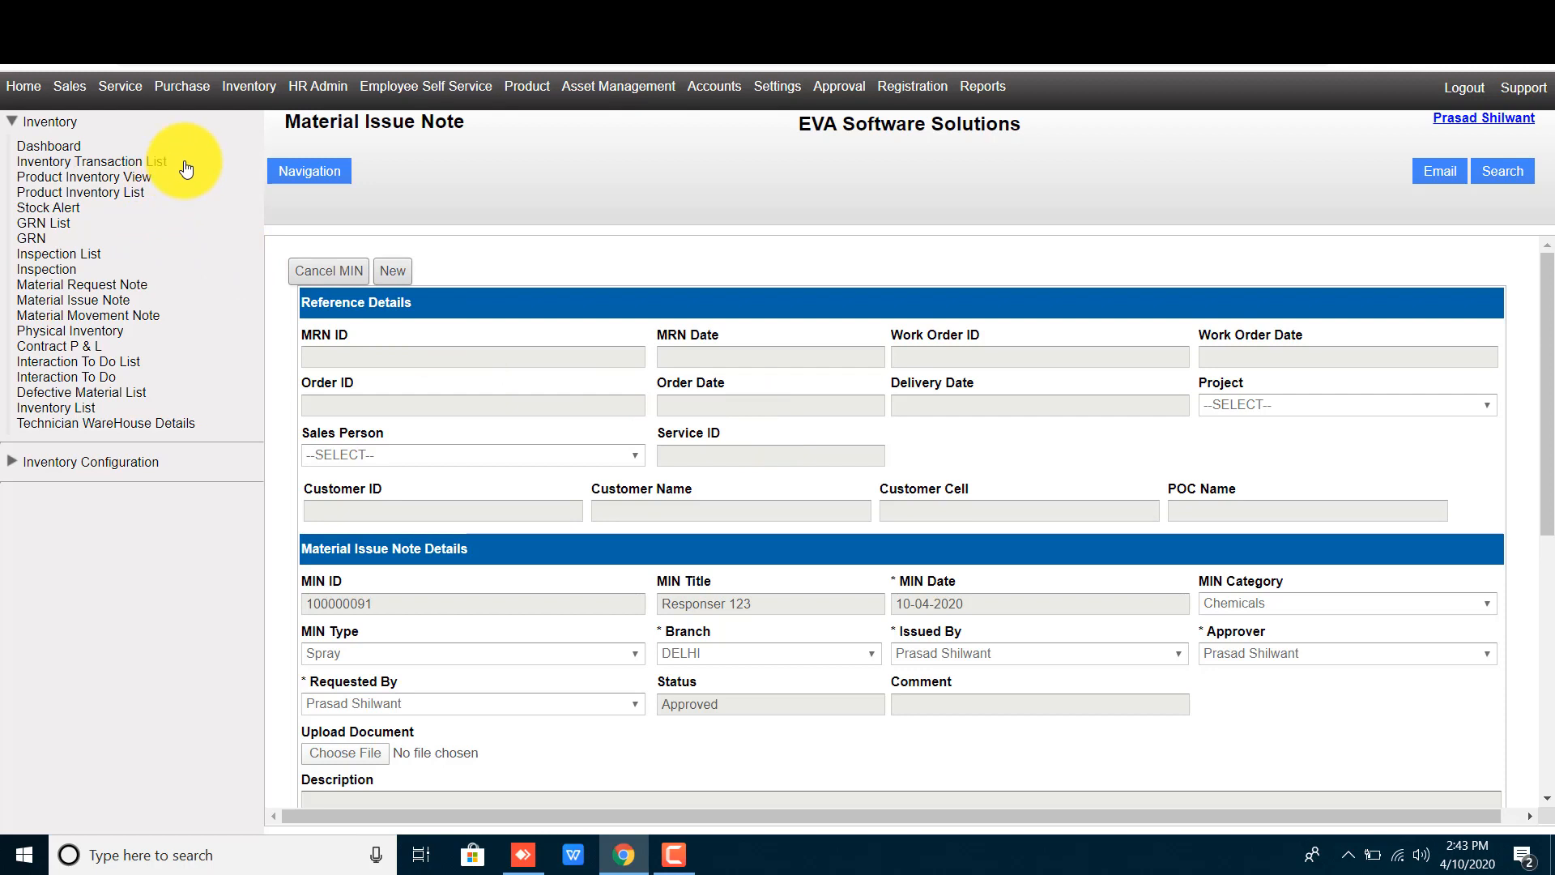
- Open the Inventory Transaction List and filter it by the product name Responser WHR
drag(169, 163, 27, 165)
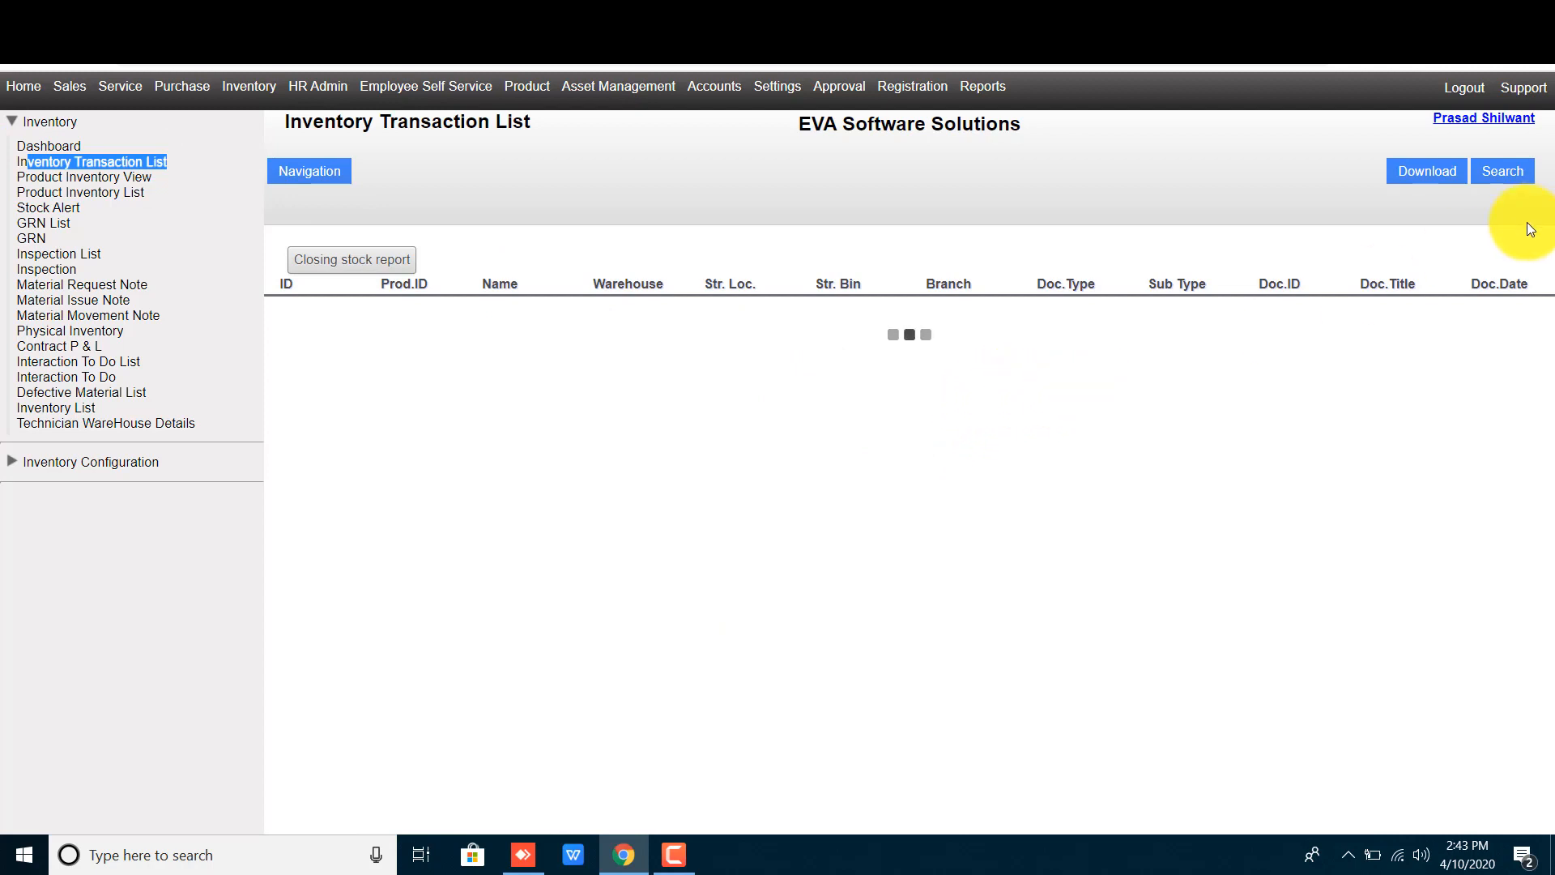
click(1496, 172)
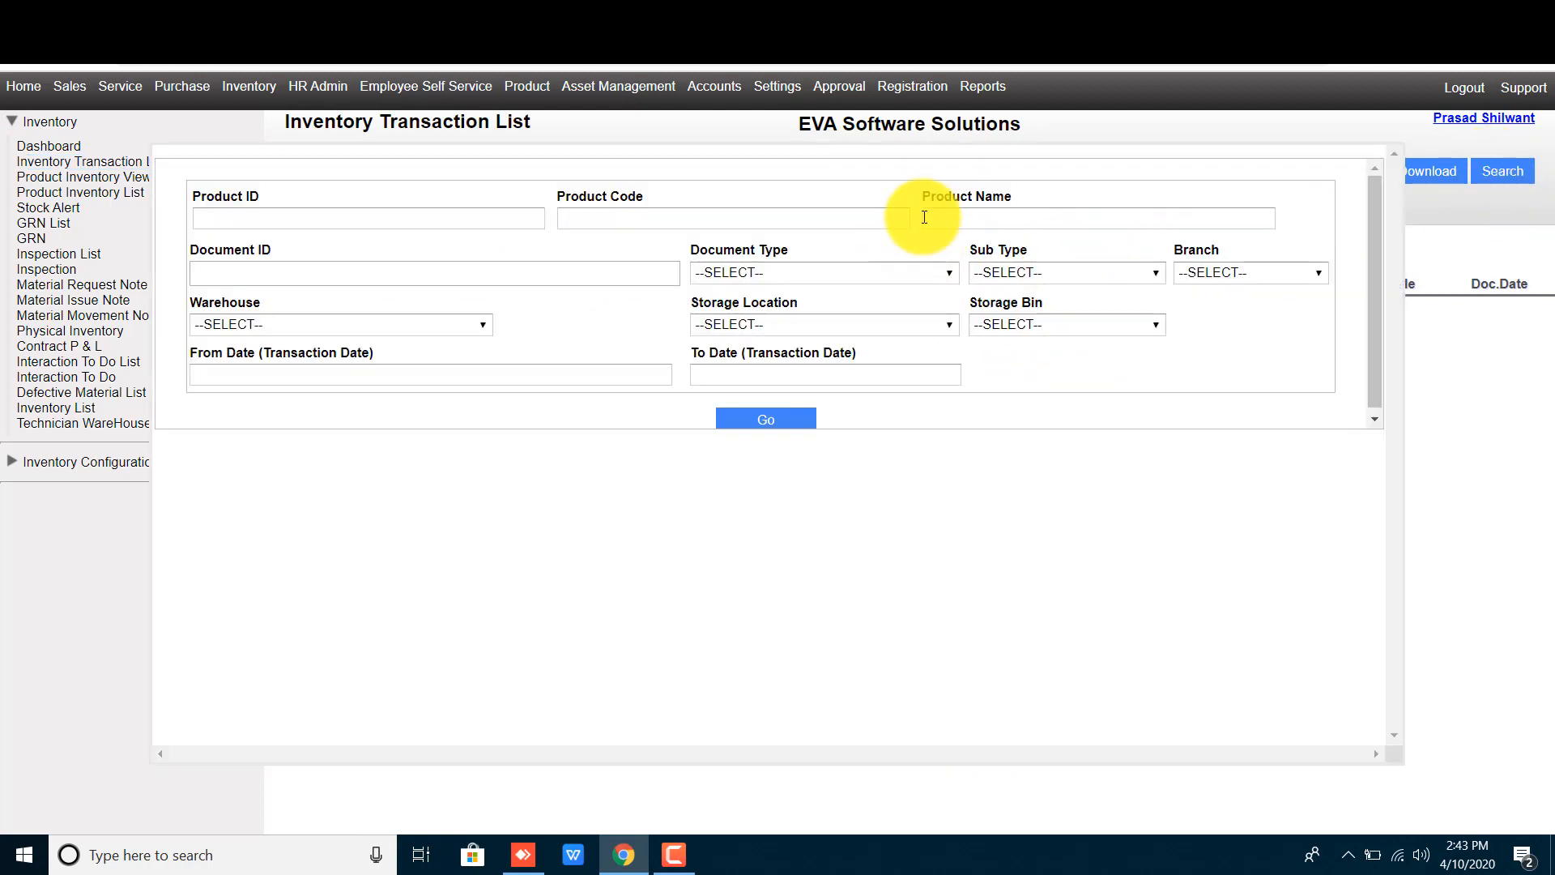
click(968, 216)
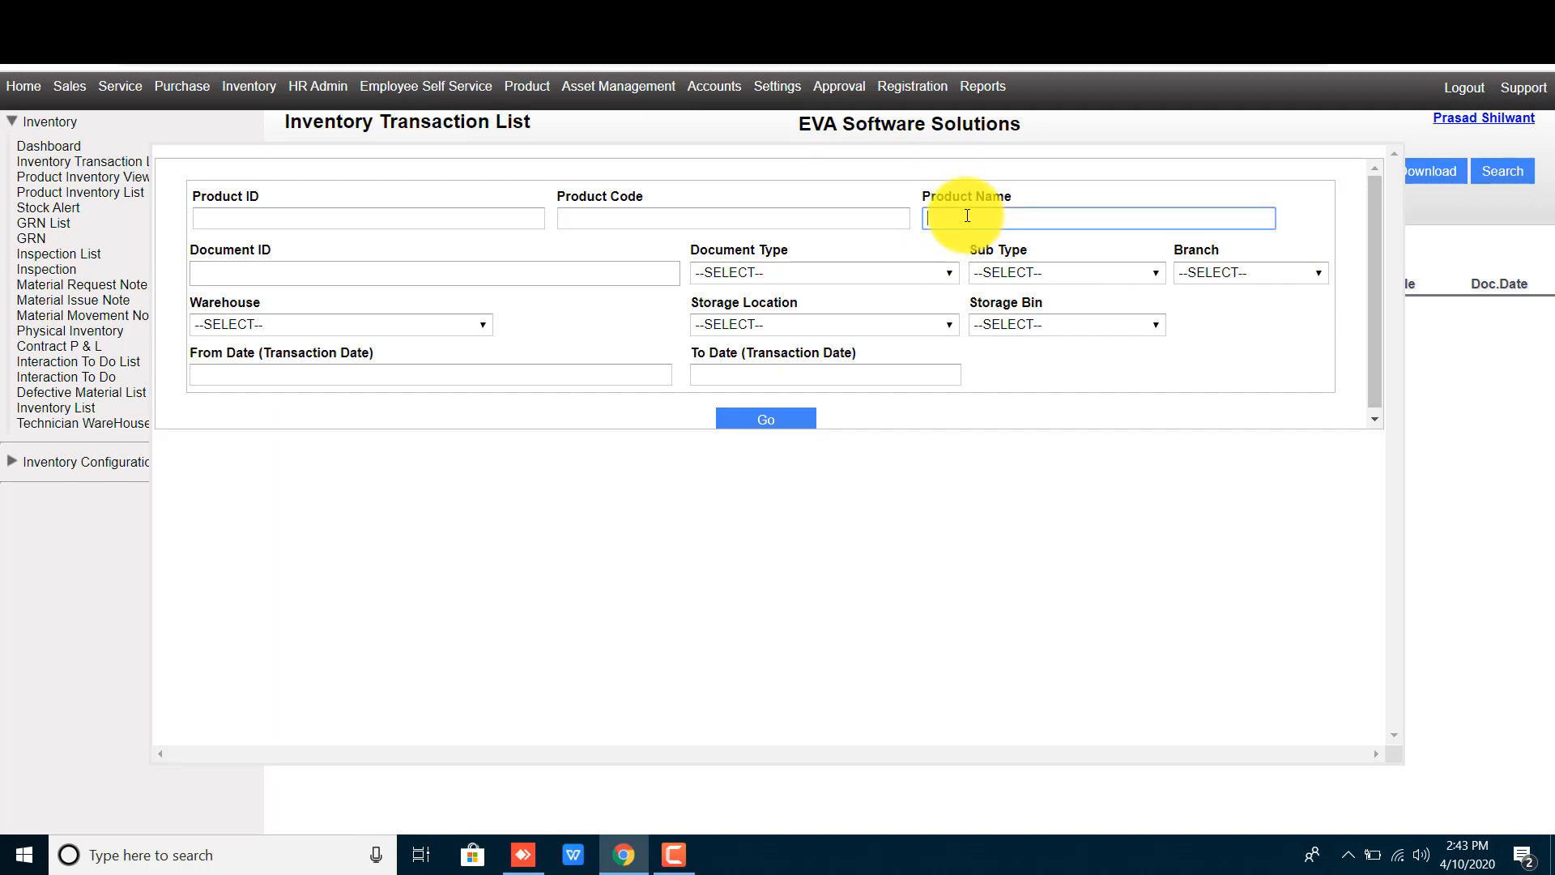
text(resp)
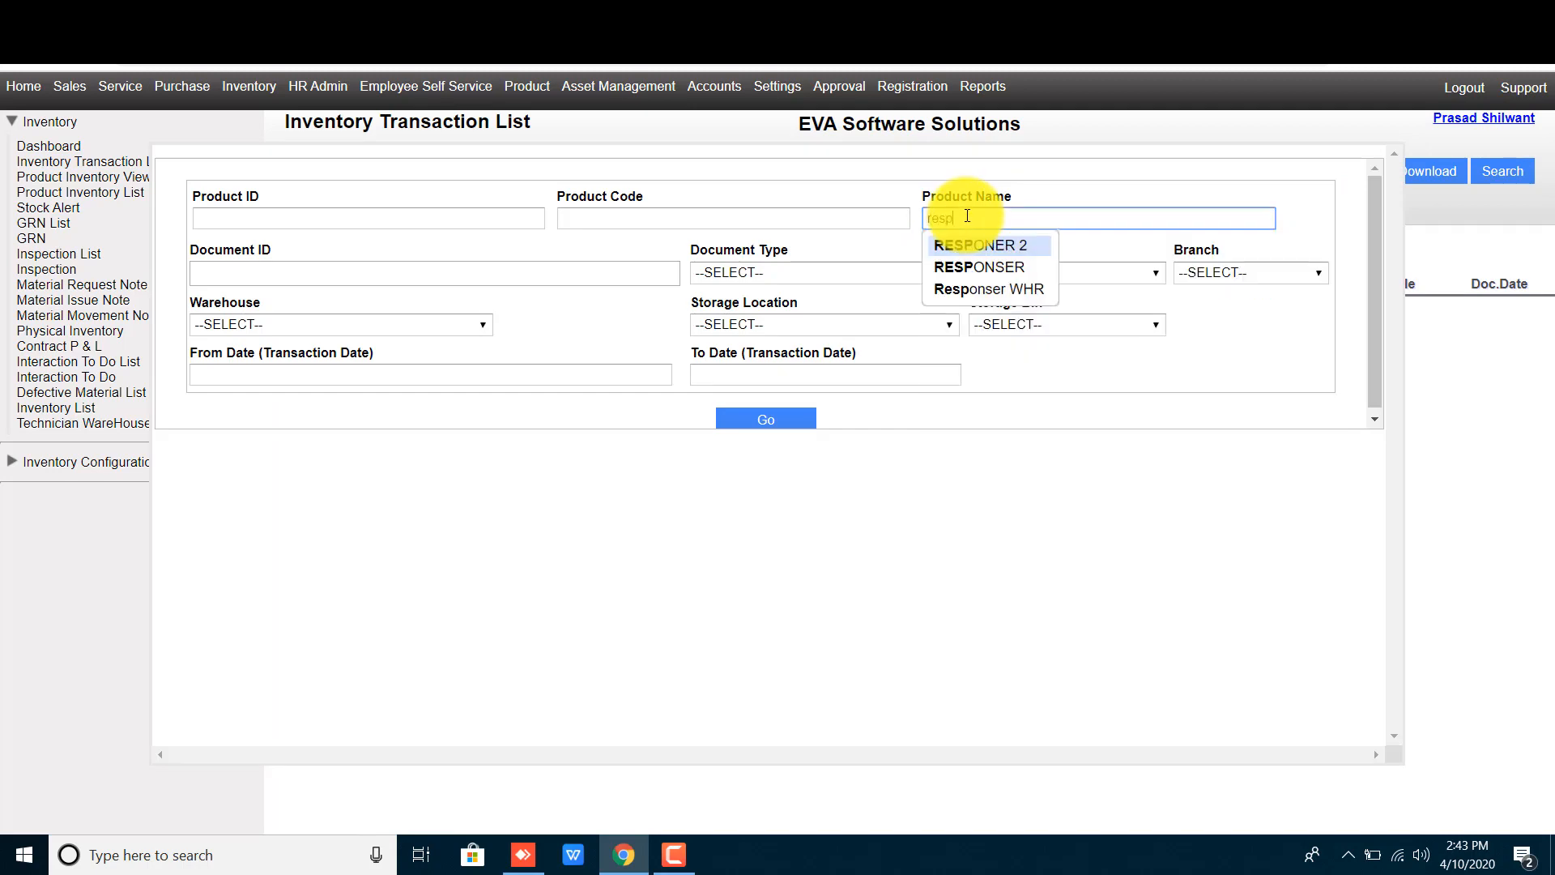
key(Down)
key(Down)
key(Return)
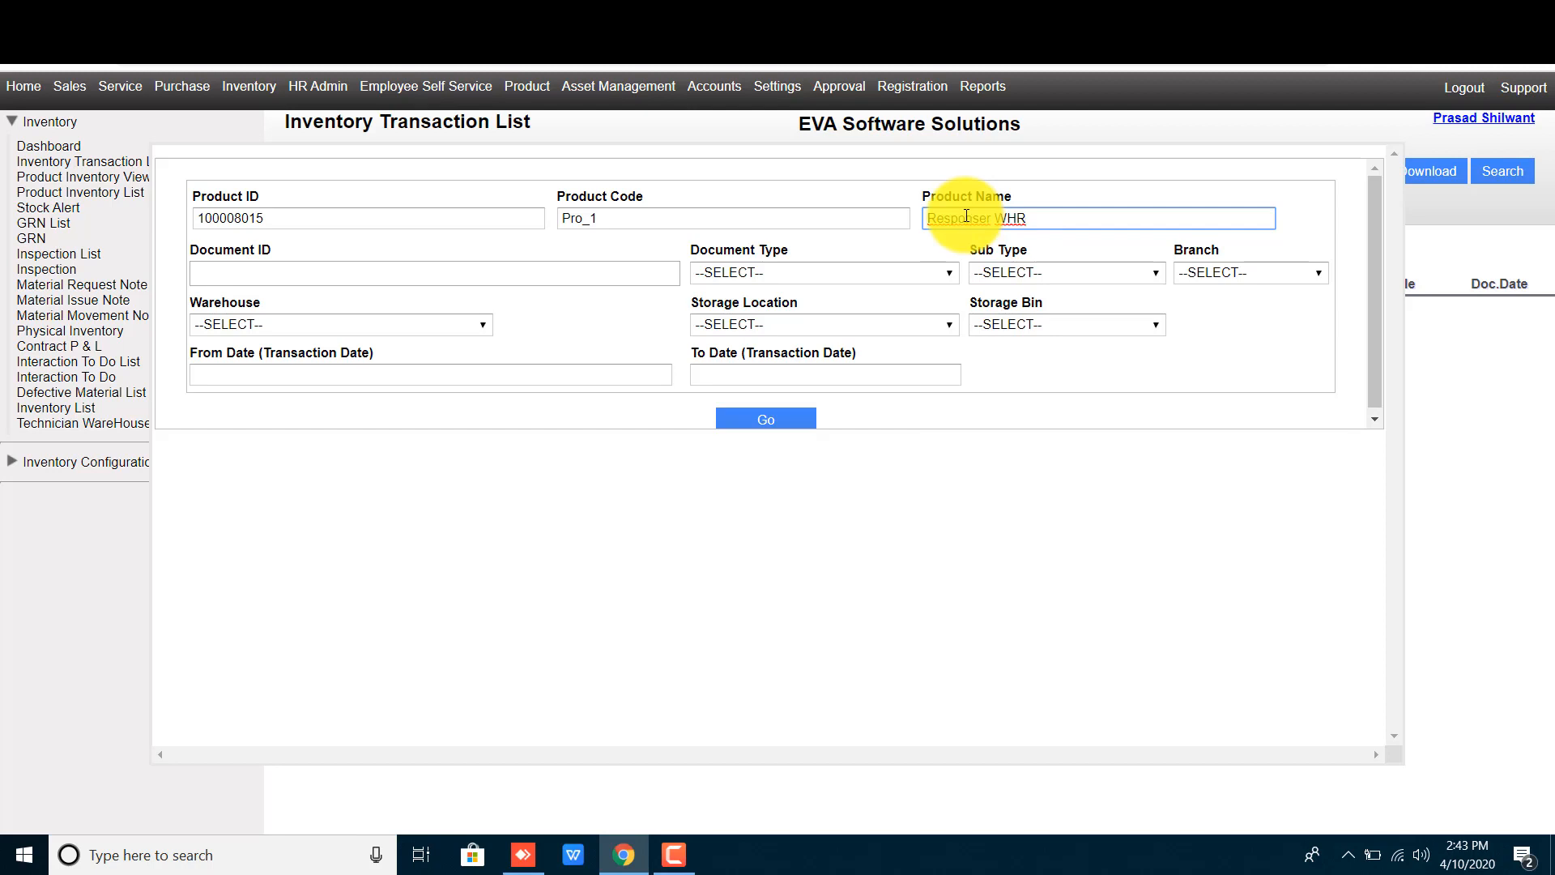
click(783, 423)
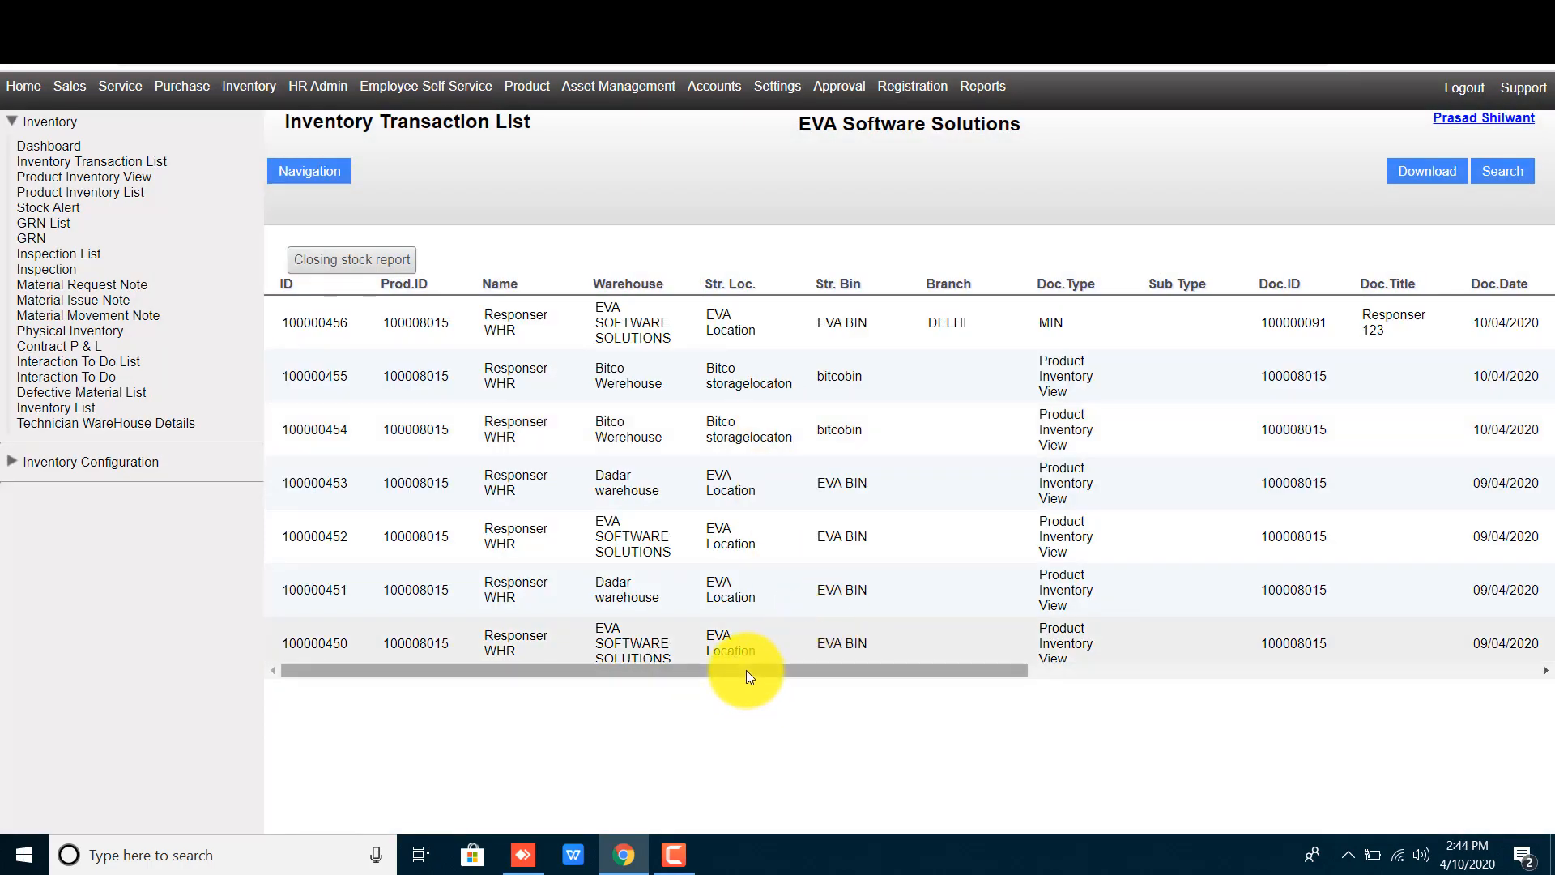
- Examine the MIN transaction for Responser 123 across to its opening stock, action, quantity and closing stock columns
mouse_move(746, 670)
mouse_down()
mouse_move(774, 672)
mouse_move(739, 670)
mouse_up()
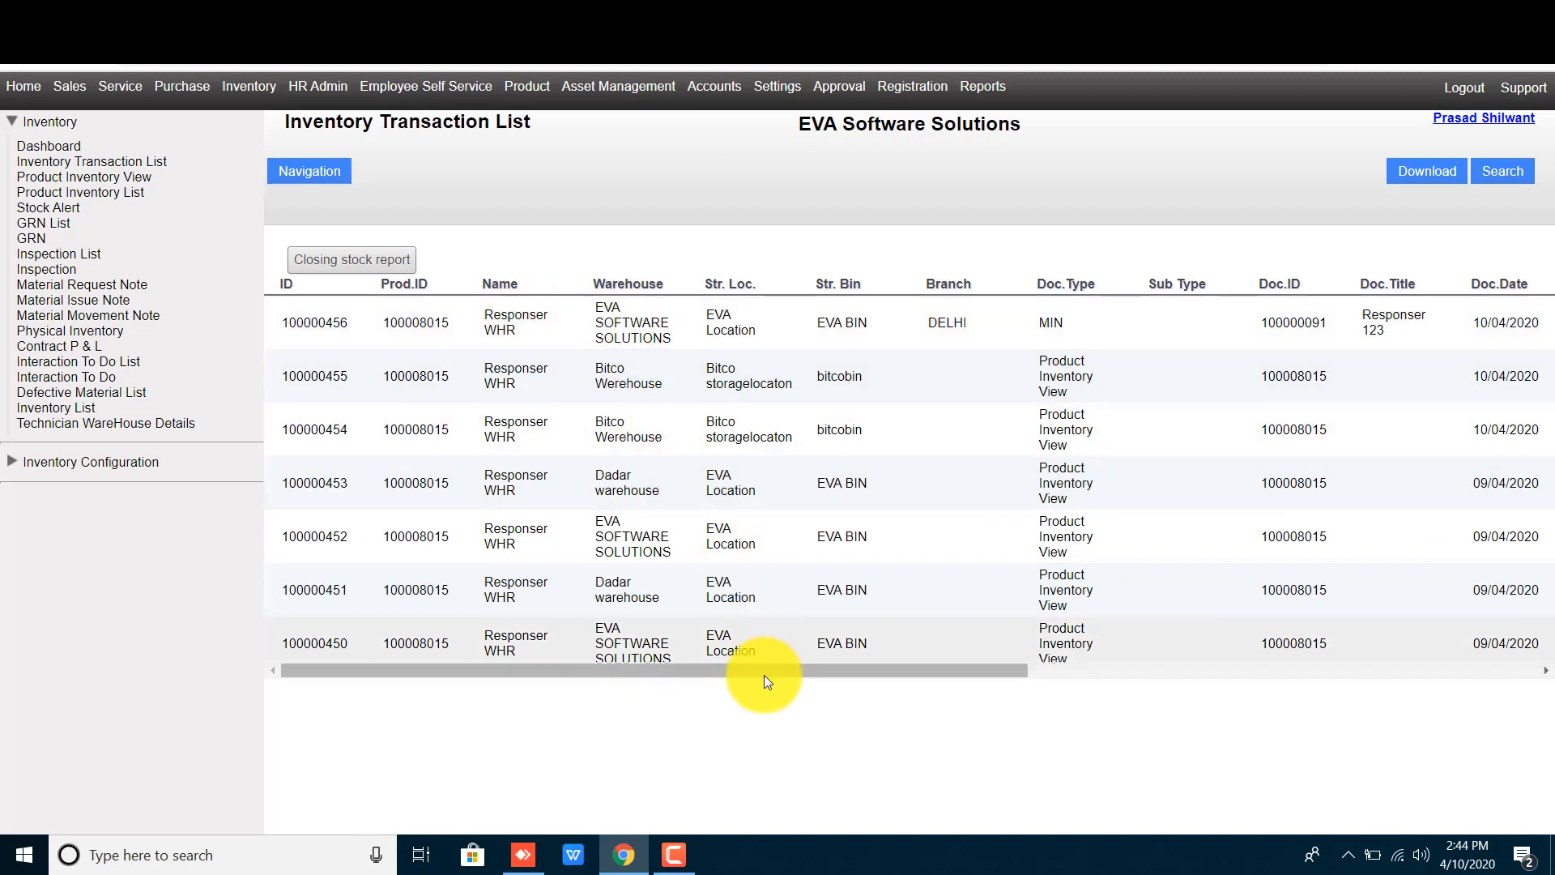
drag(765, 674, 872, 674)
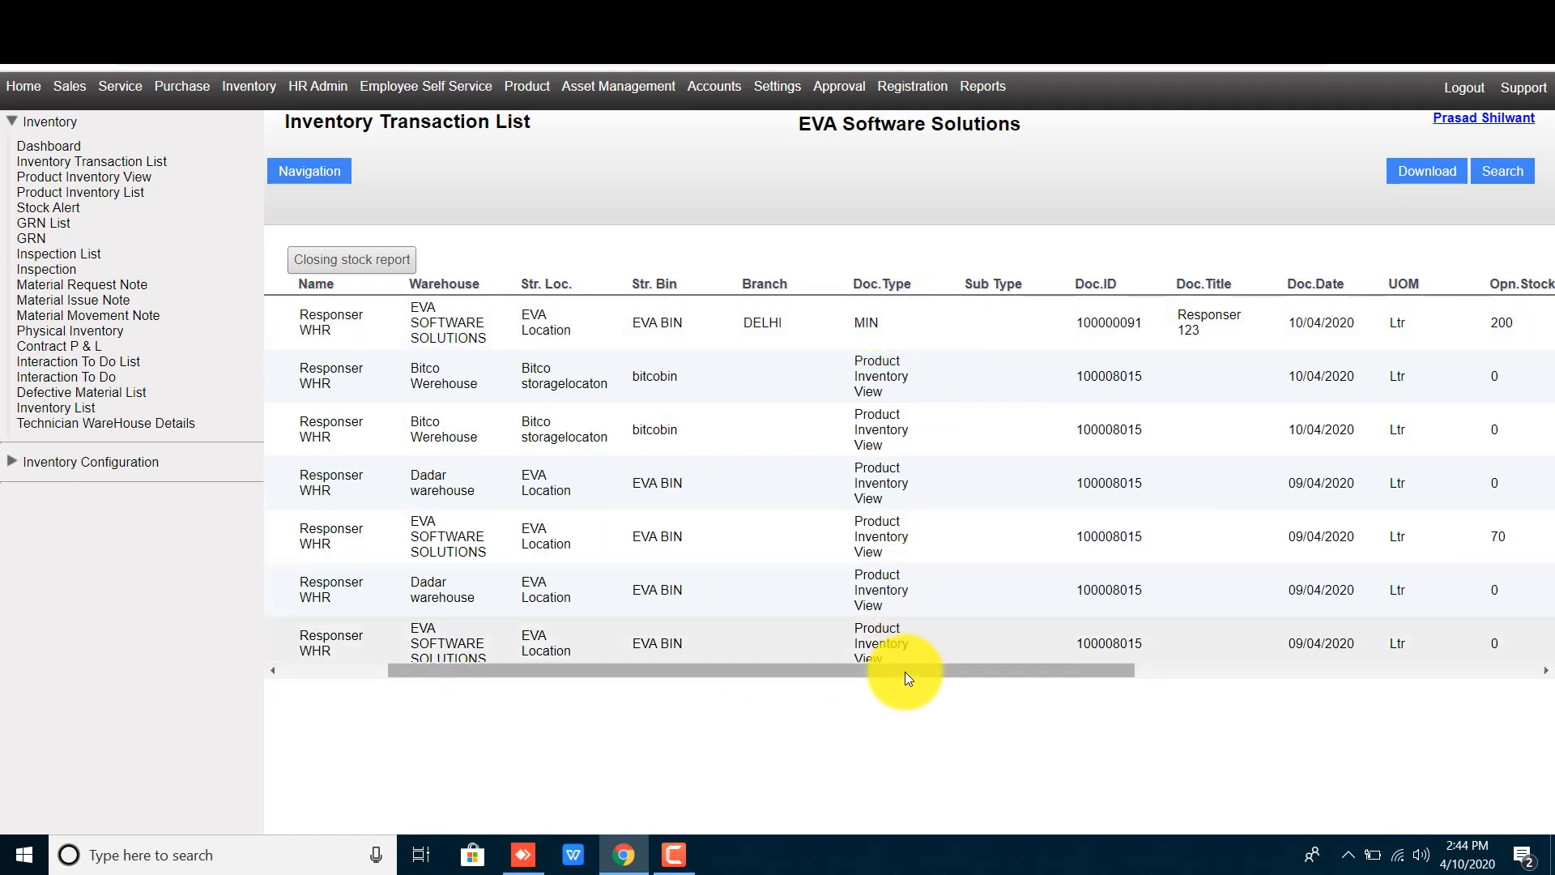
drag(908, 673, 1187, 658)
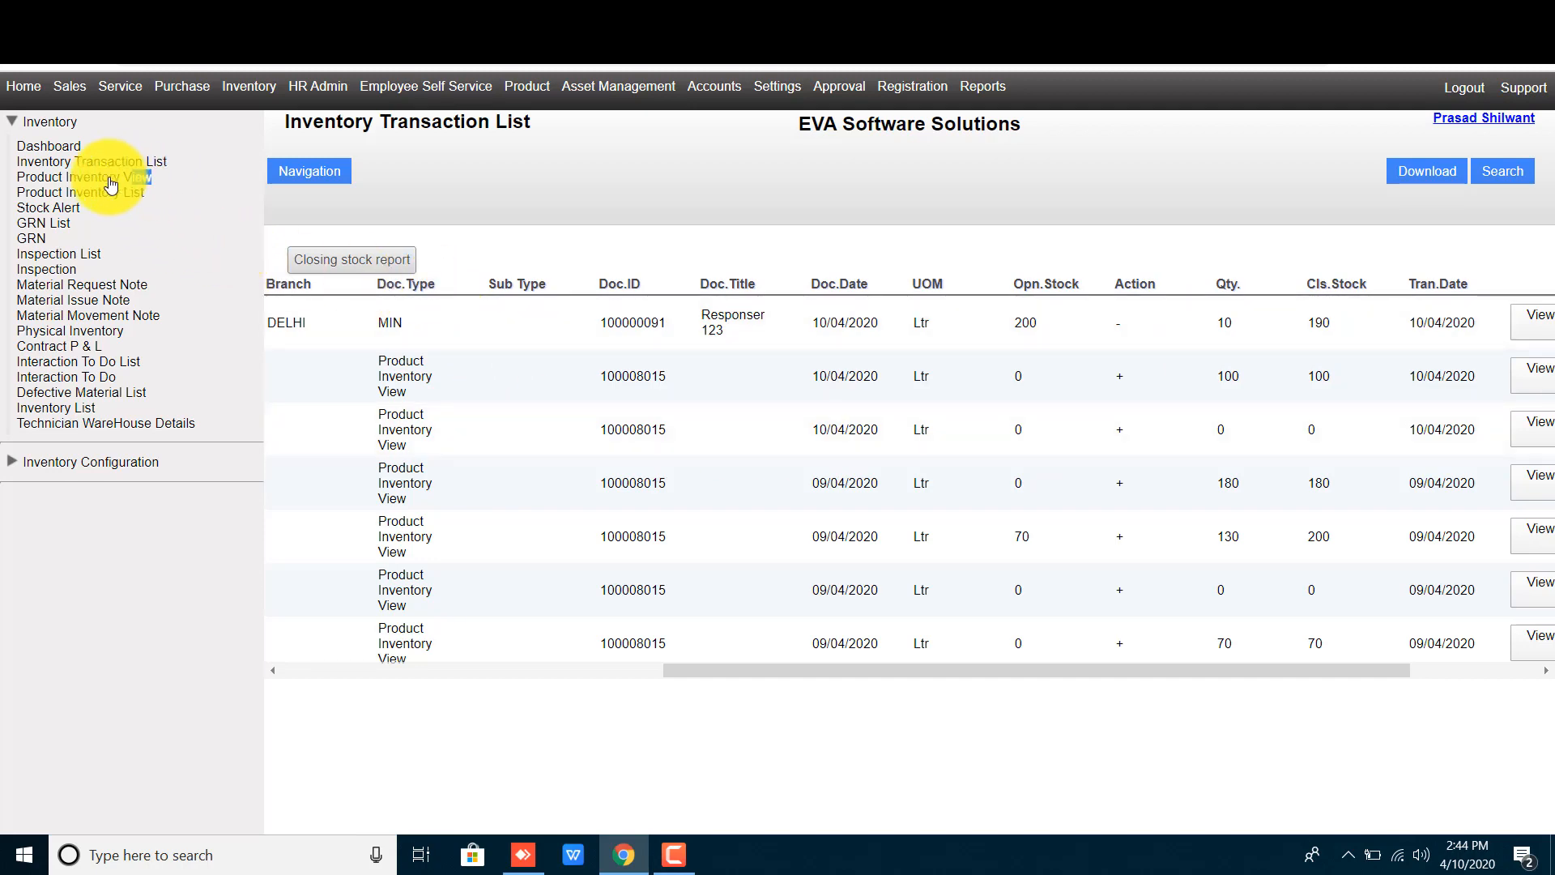
- Search the Product Inventory View for Responser WHR and open its record
click(69, 178)
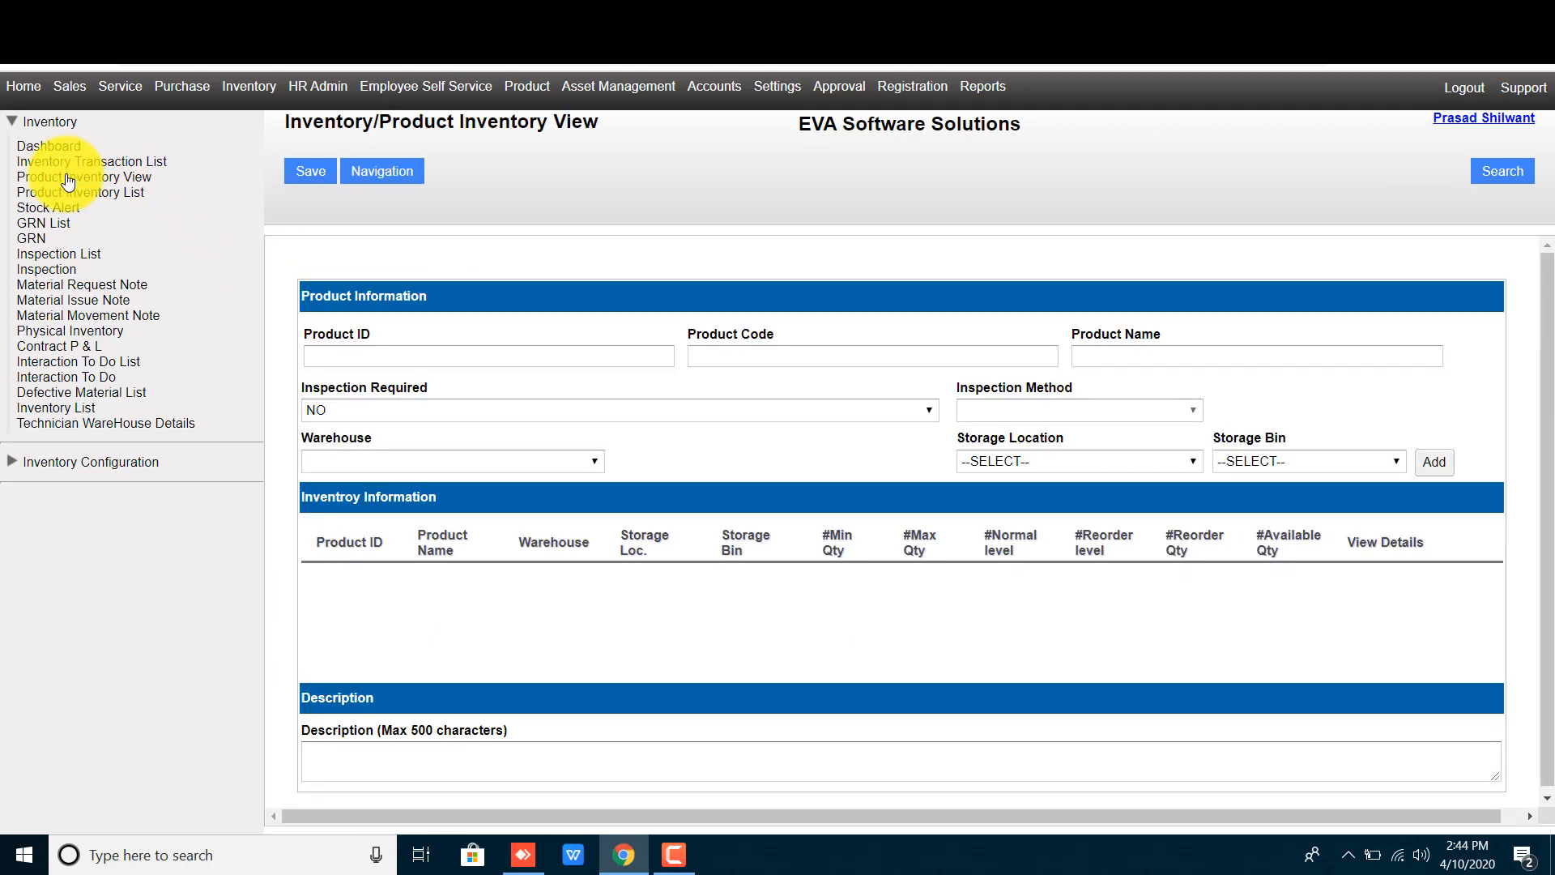
click(1500, 173)
click(973, 217)
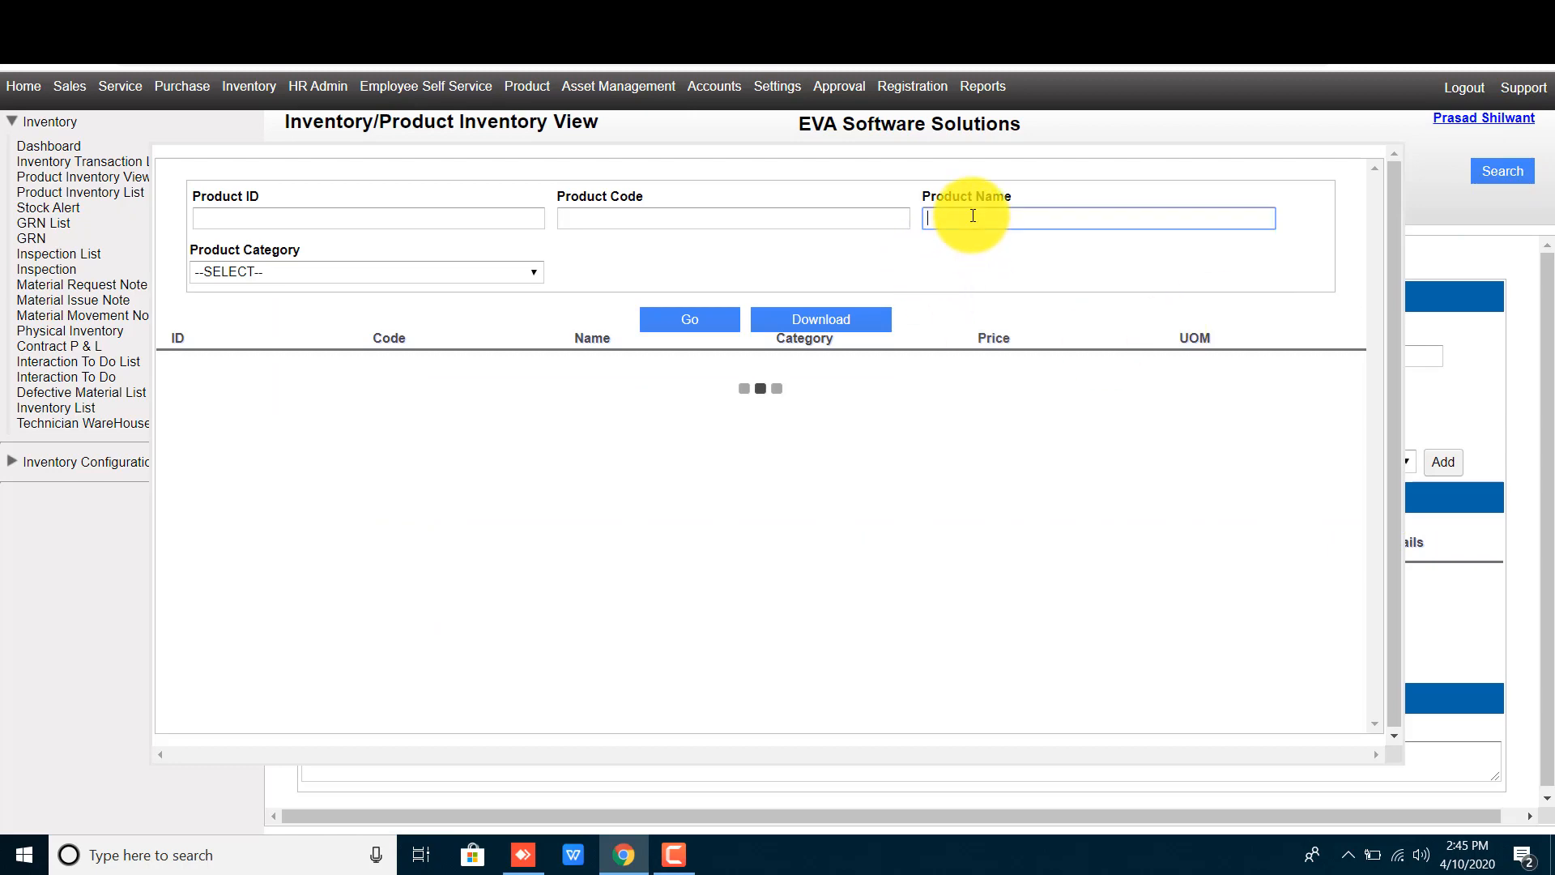
key(BackSpace)
text(es)
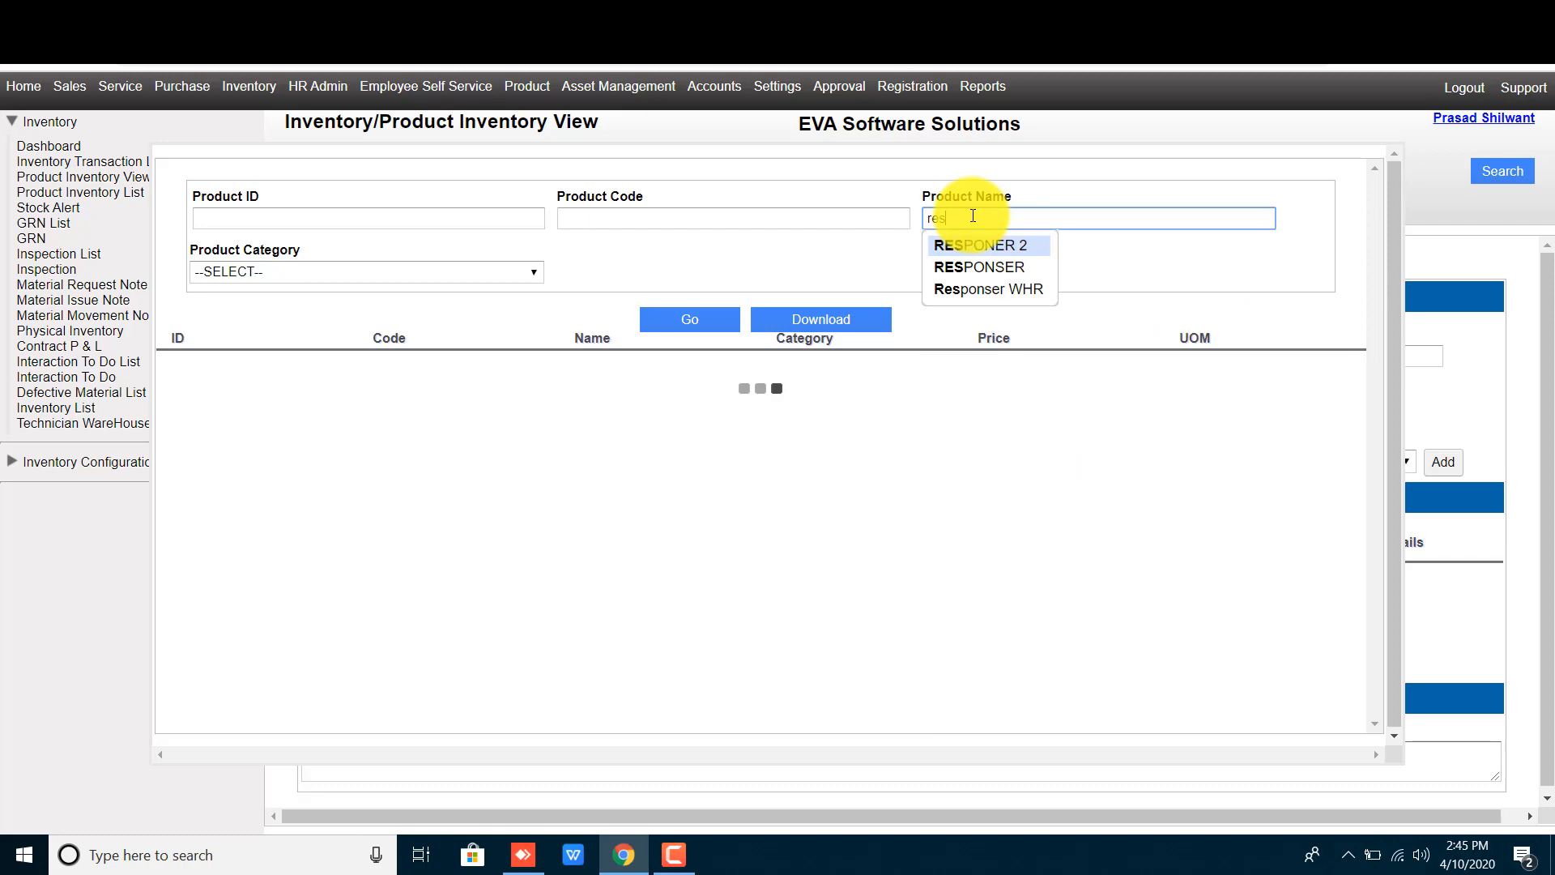
key(Down)
key(Down)
key(Return)
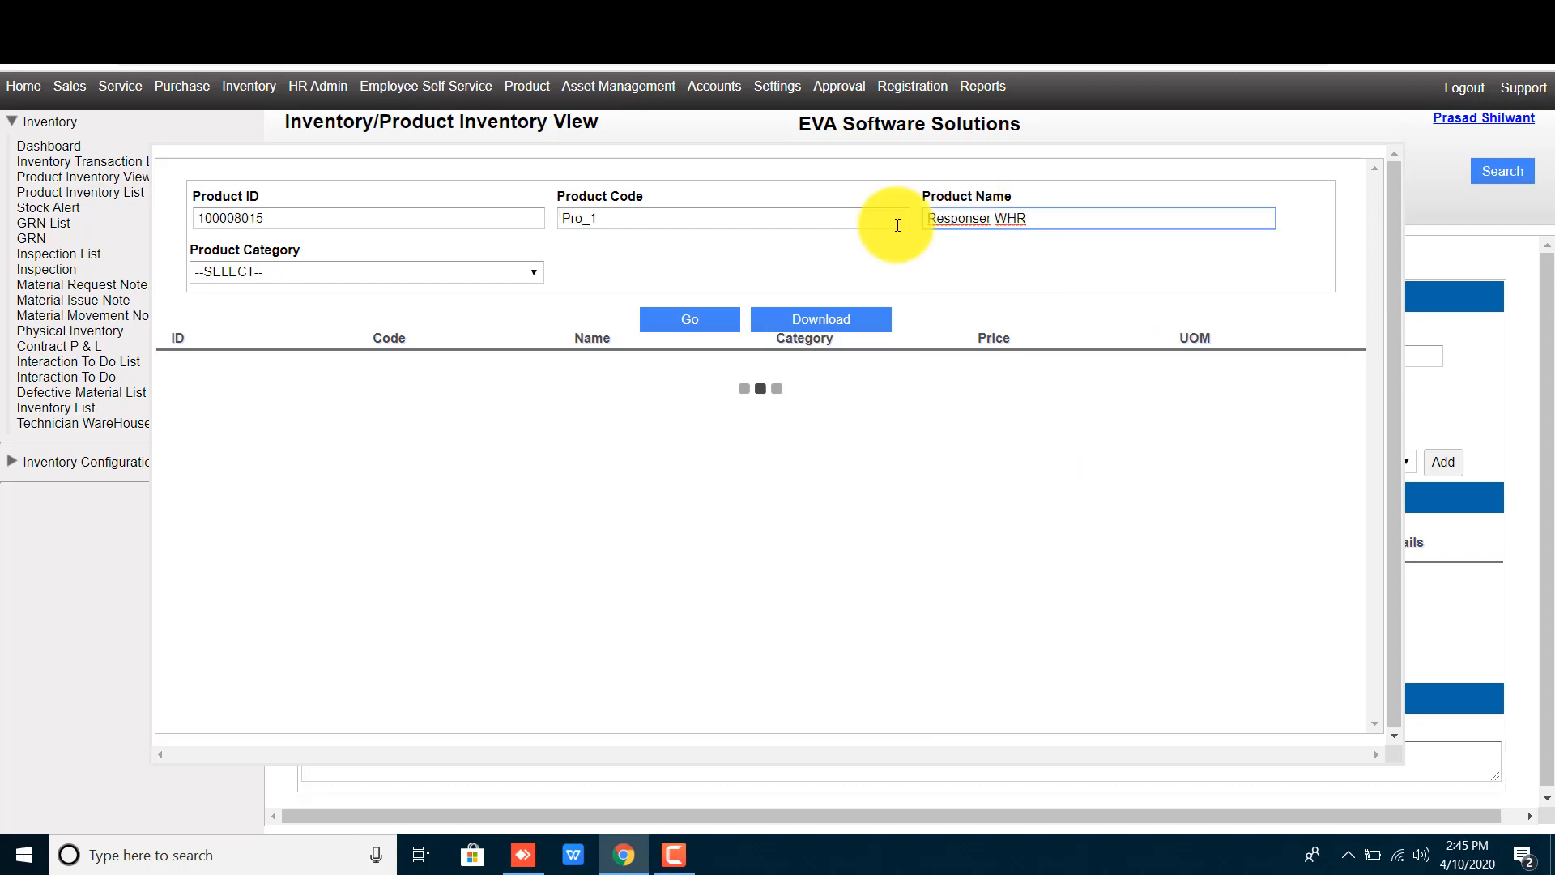
click(677, 321)
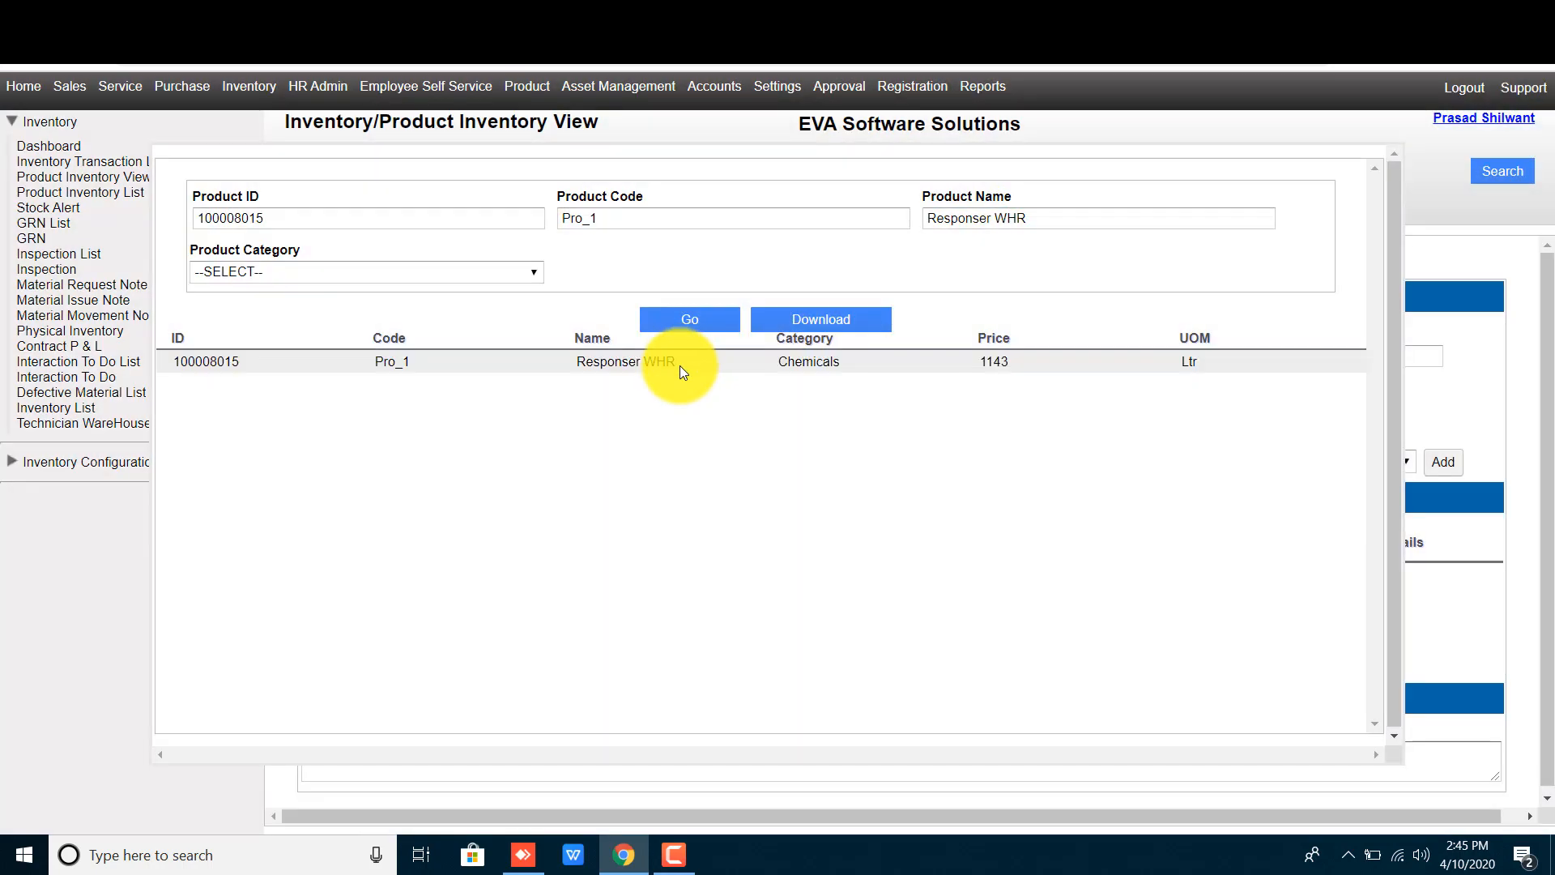
click(679, 361)
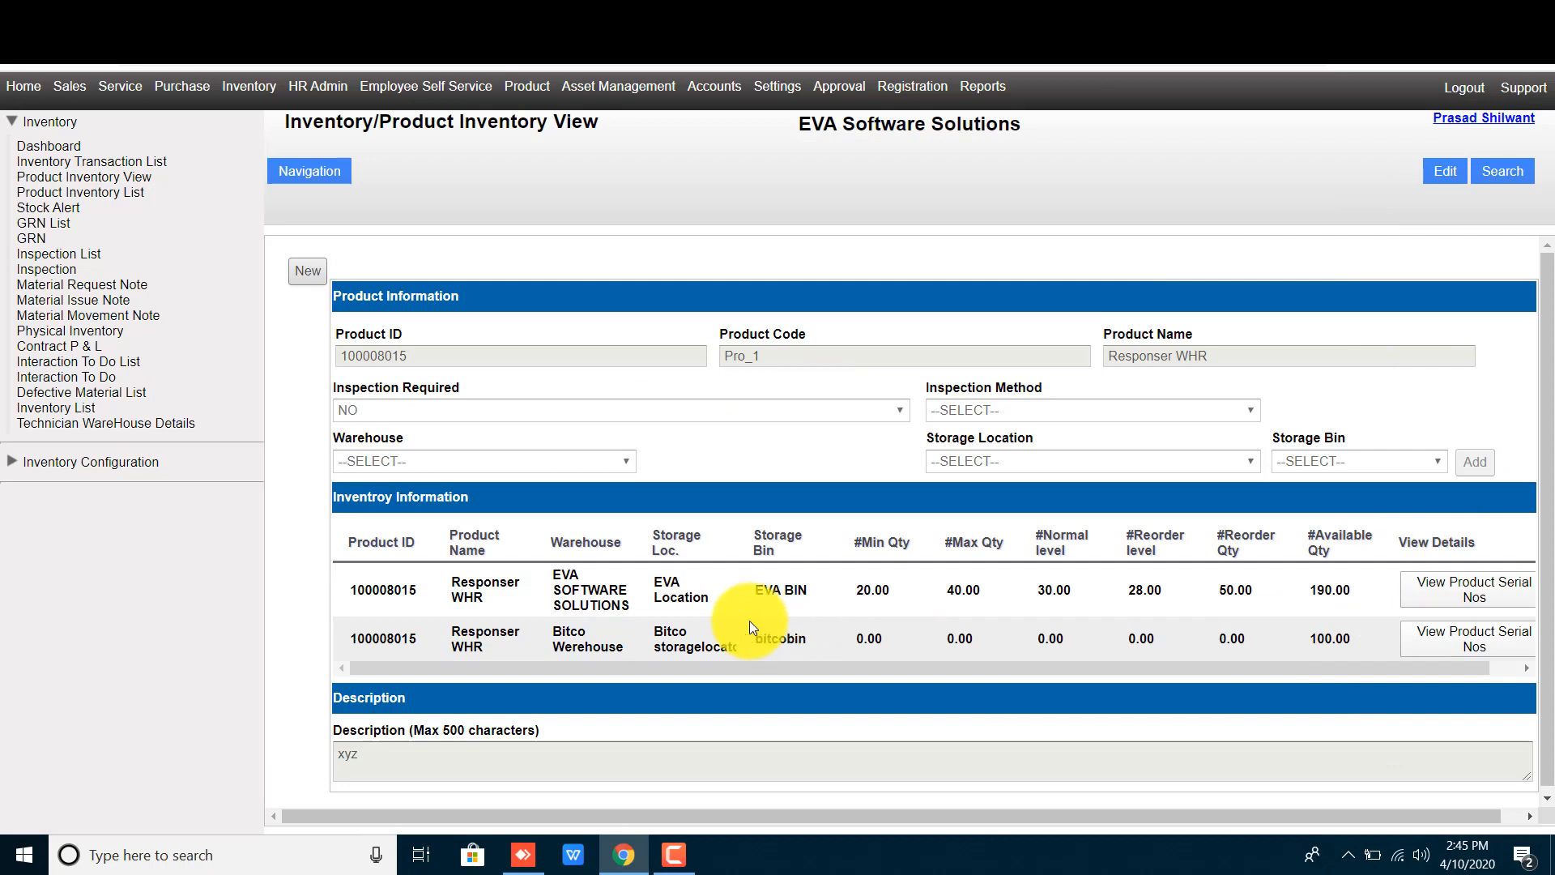
- Check the available quantity of Responser WHR in the EVA SOFTWARE SOLUTIONS warehouse after the note's submission
drag(630, 595, 548, 576)
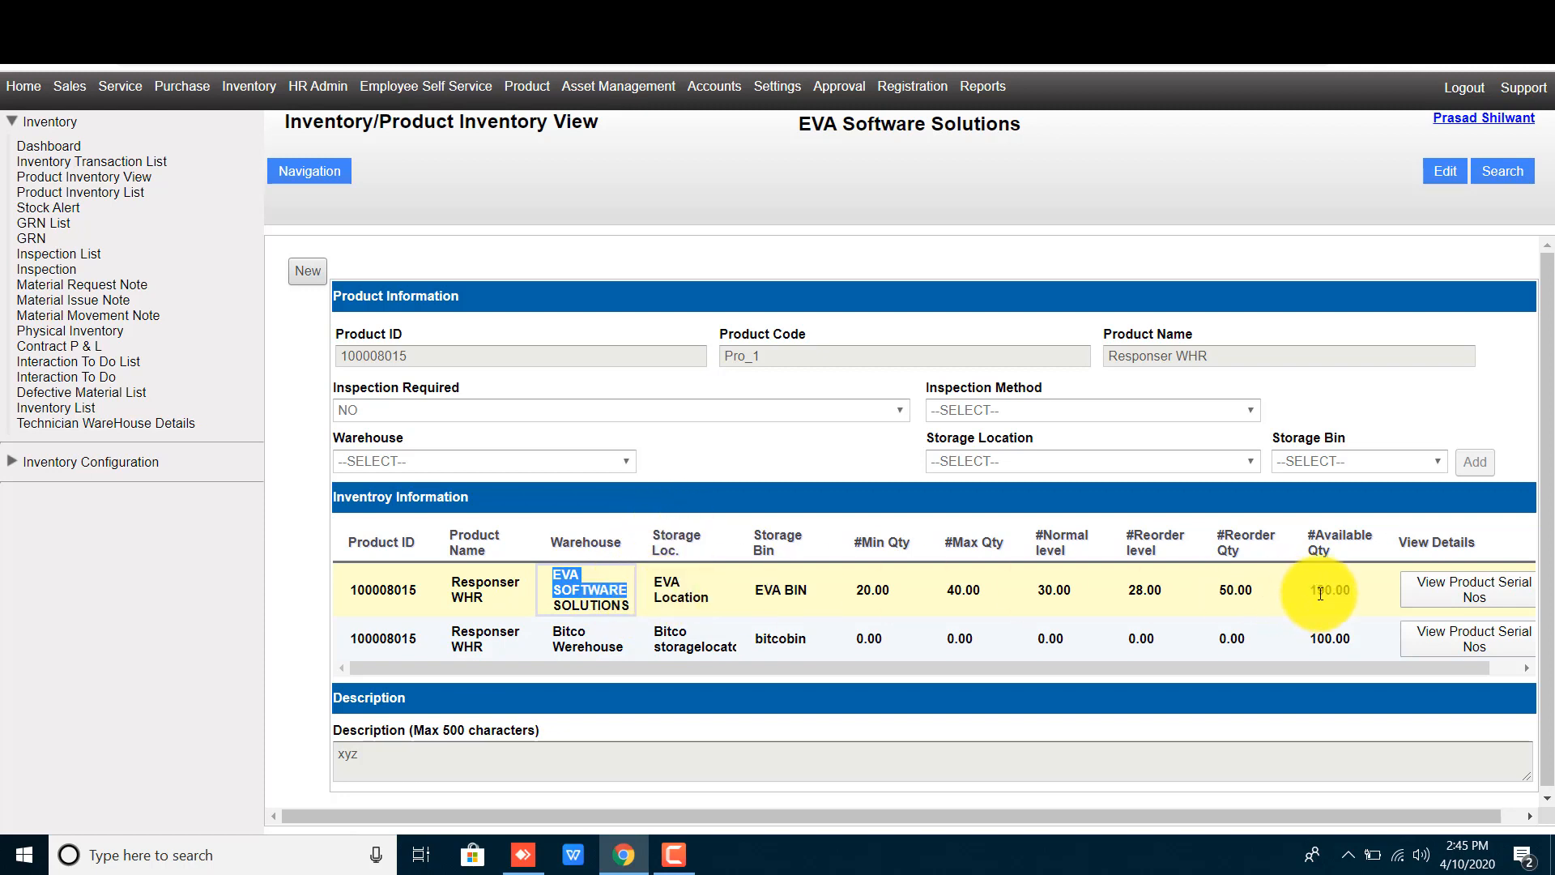
drag(1363, 590, 1310, 588)
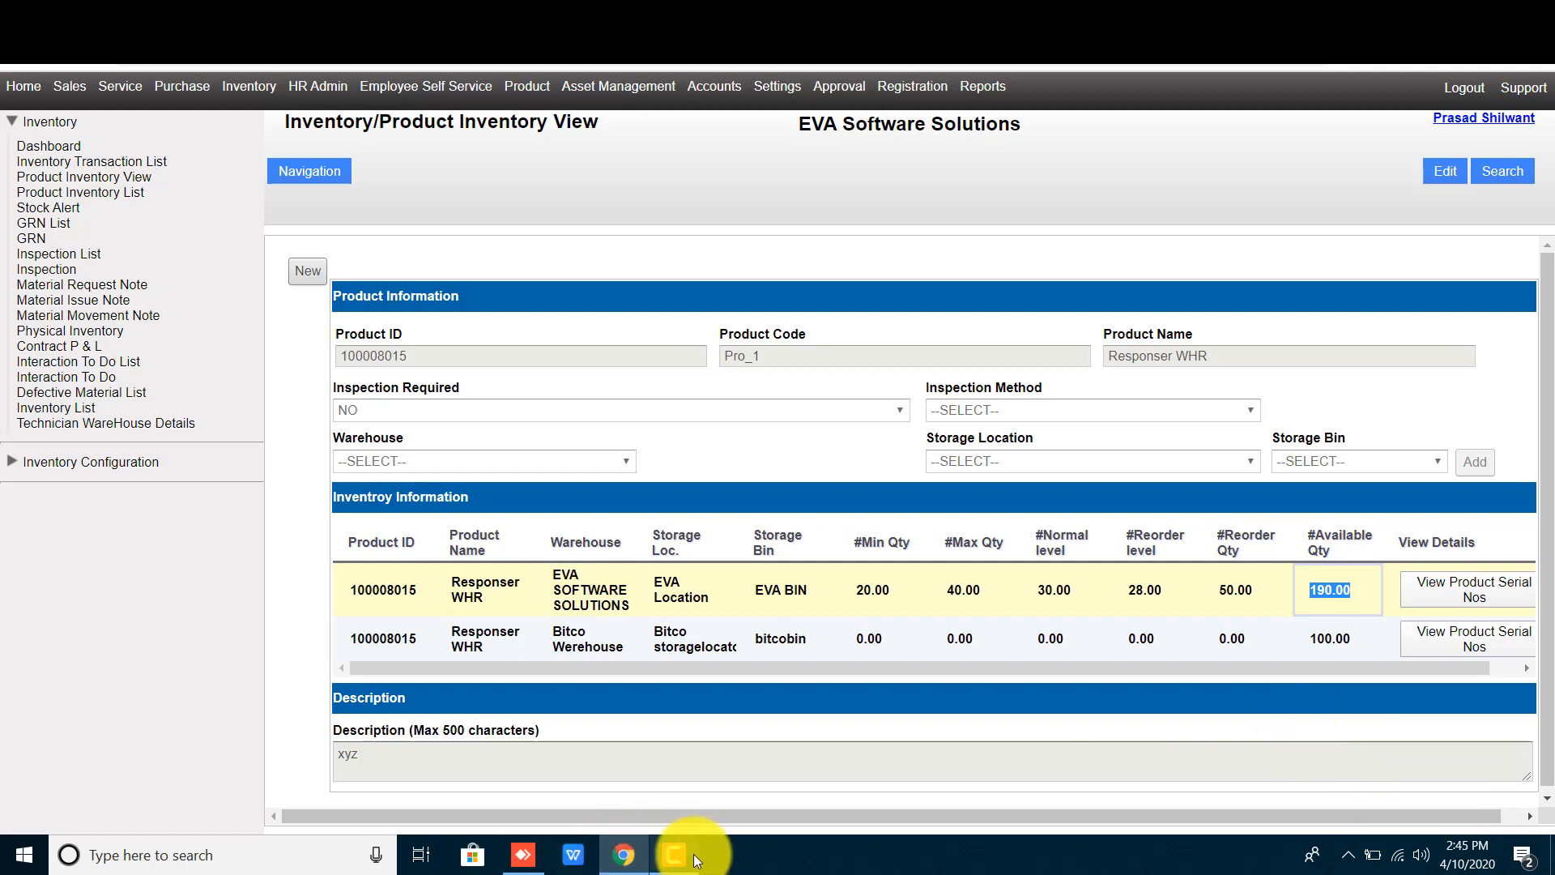
mouse_move(692, 852)
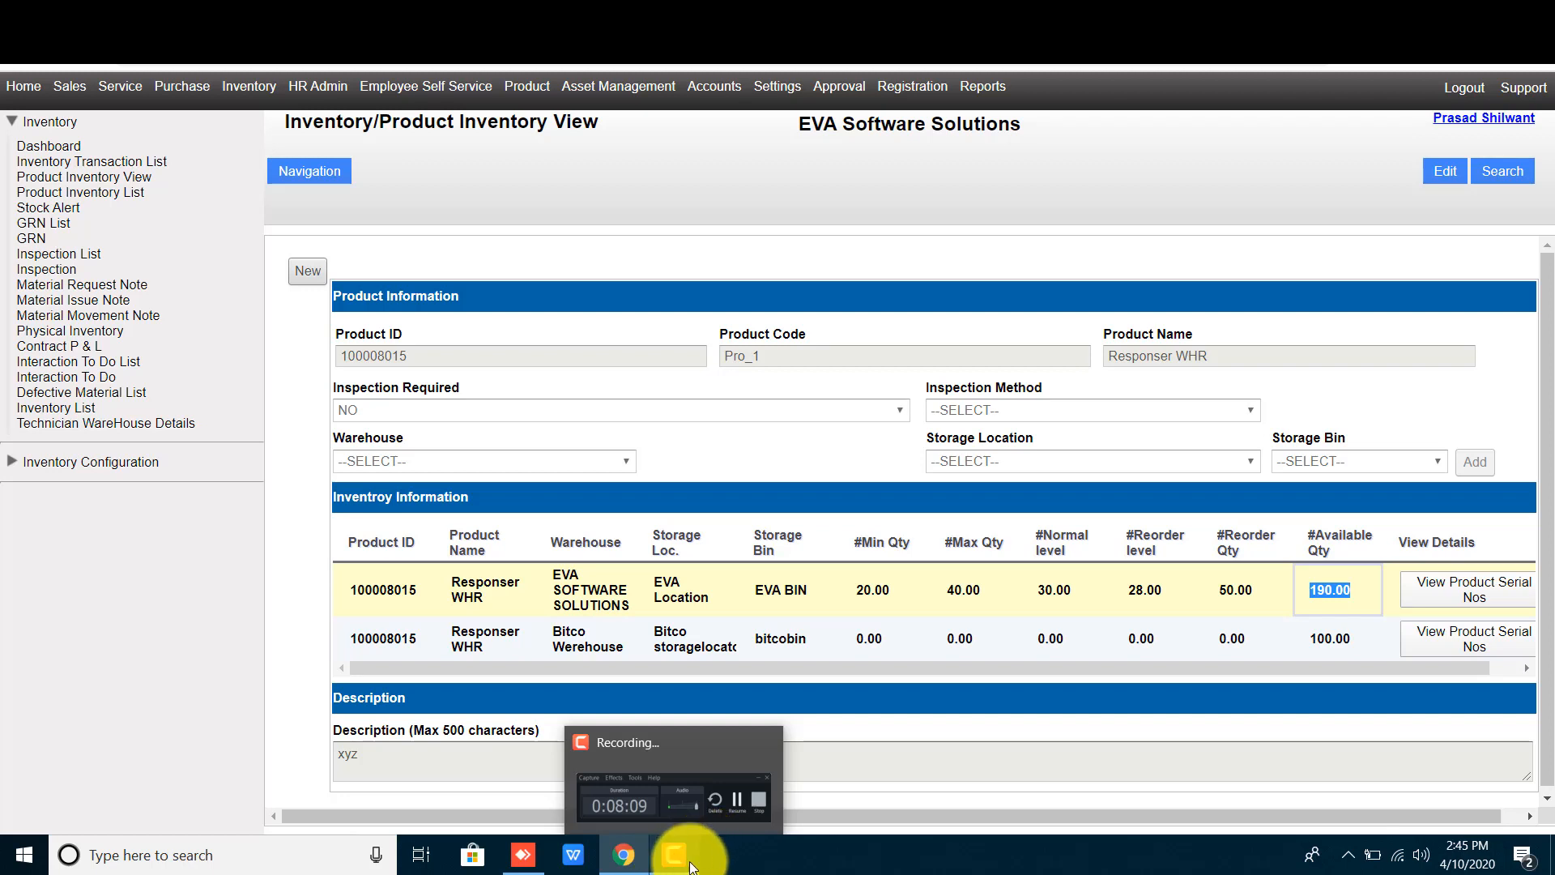